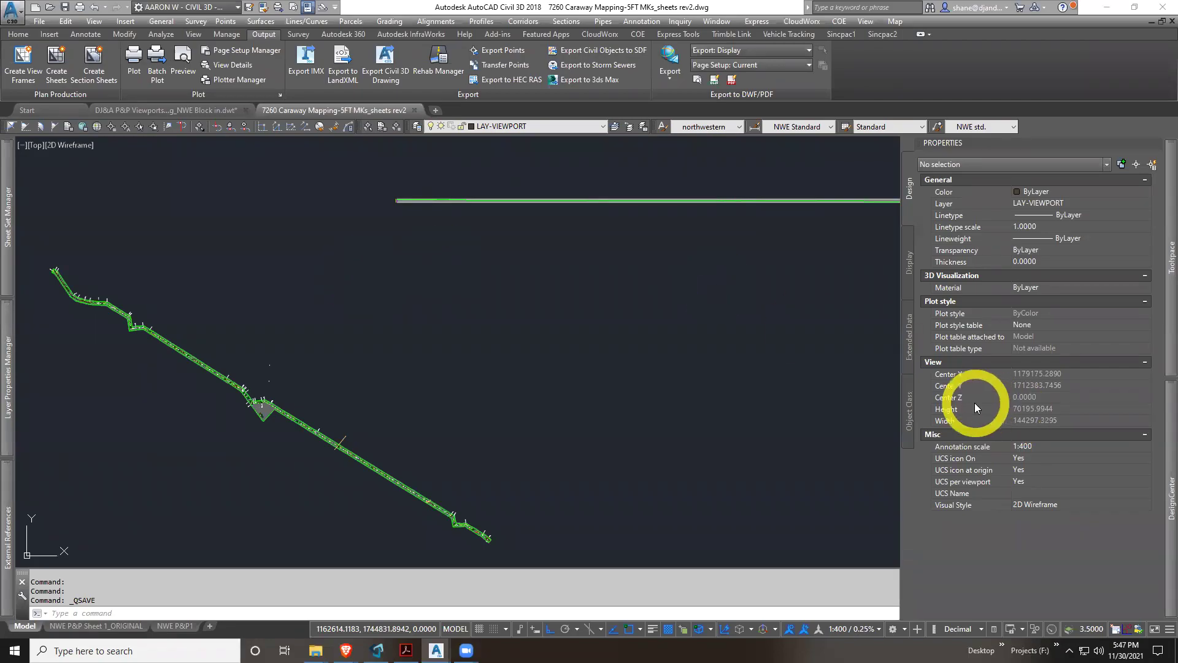
Open the Toolspace settings and browse the View Frame Group, View Frame and Match Line categories
{"action": "left_click", "coordinate": [1159, 329]}
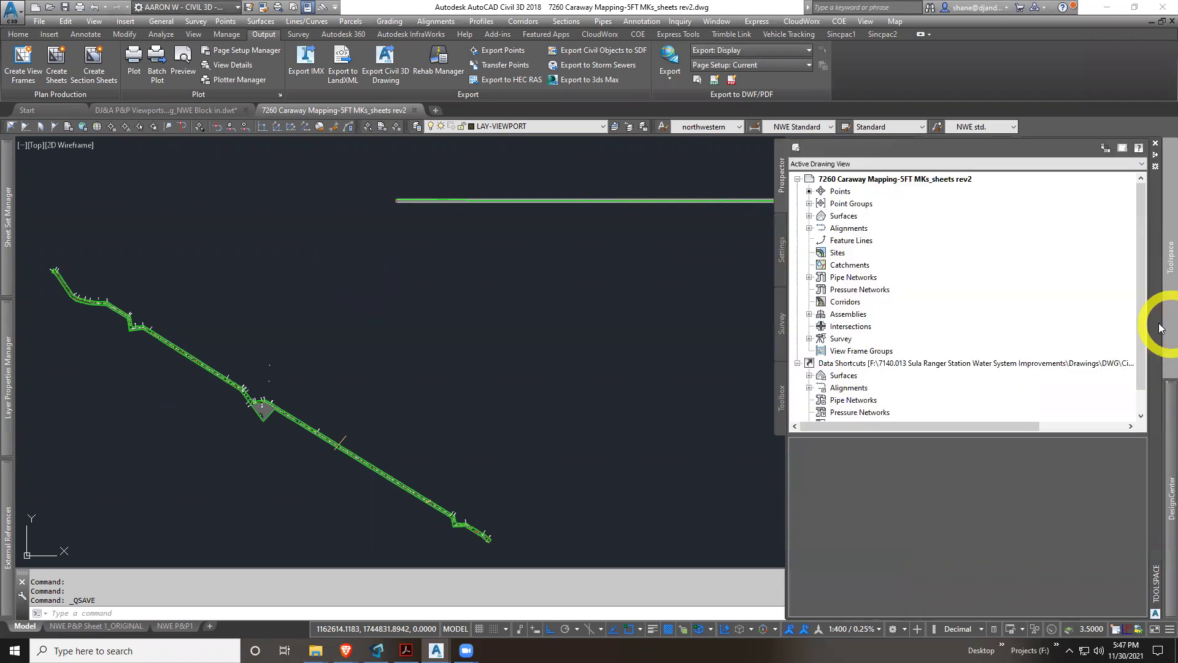
{"action": "left_click", "coordinate": [797, 364]}
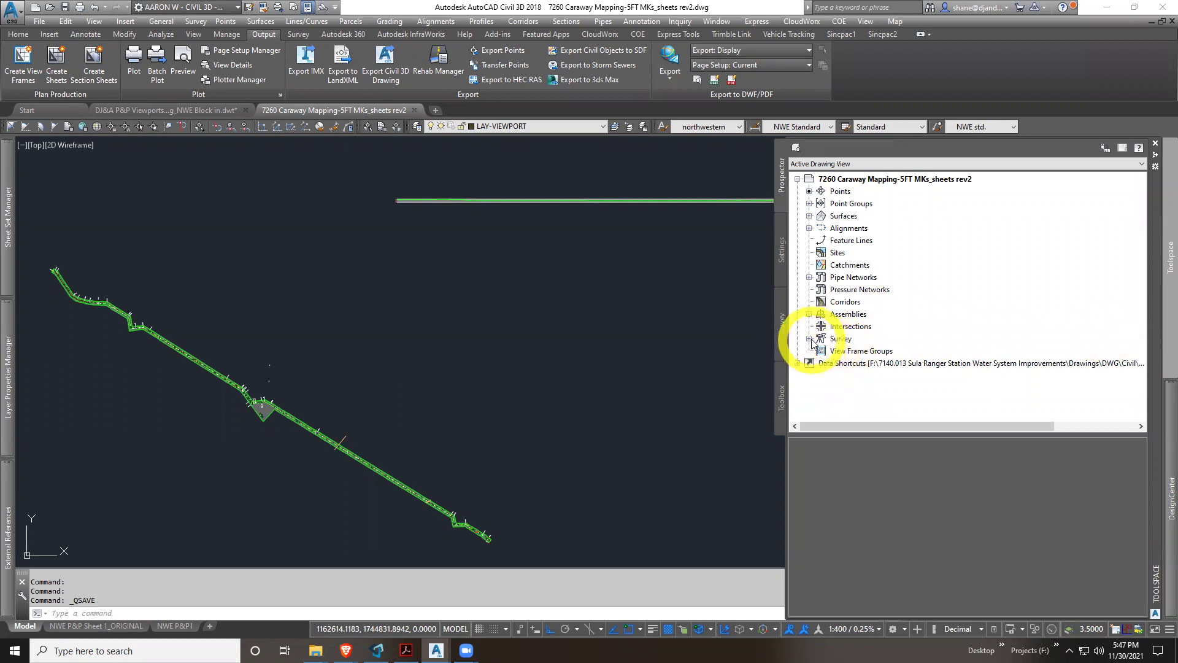
{"action": "left_click", "coordinate": [850, 351]}
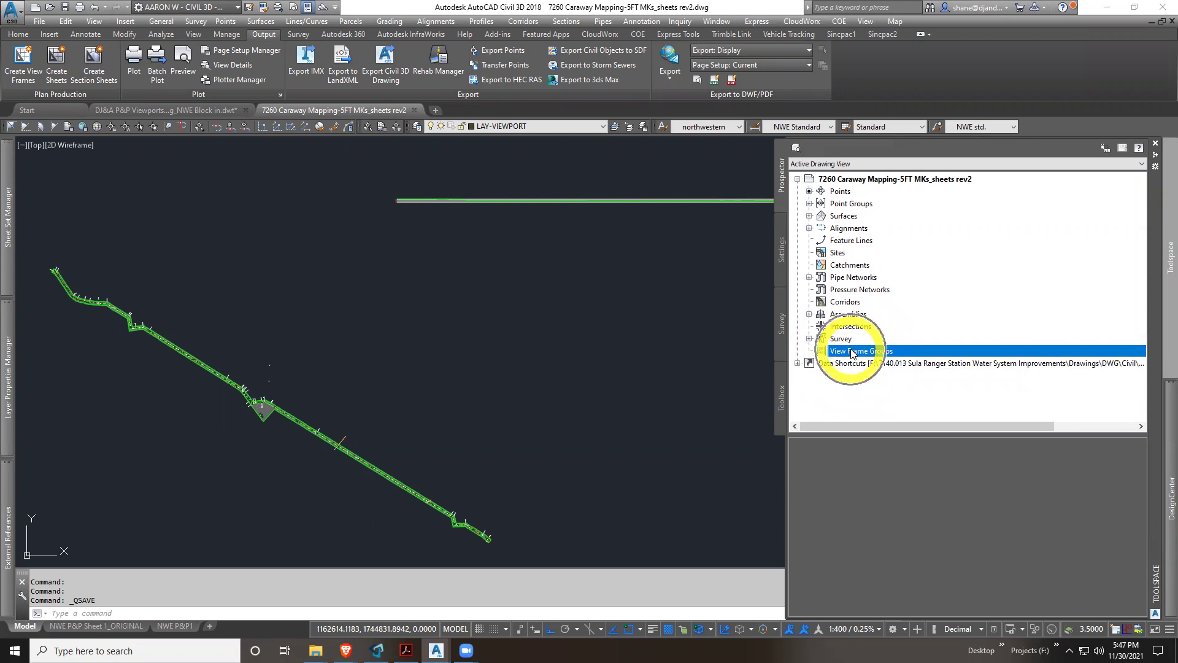
{"action": "left_click", "coordinate": [851, 352]}
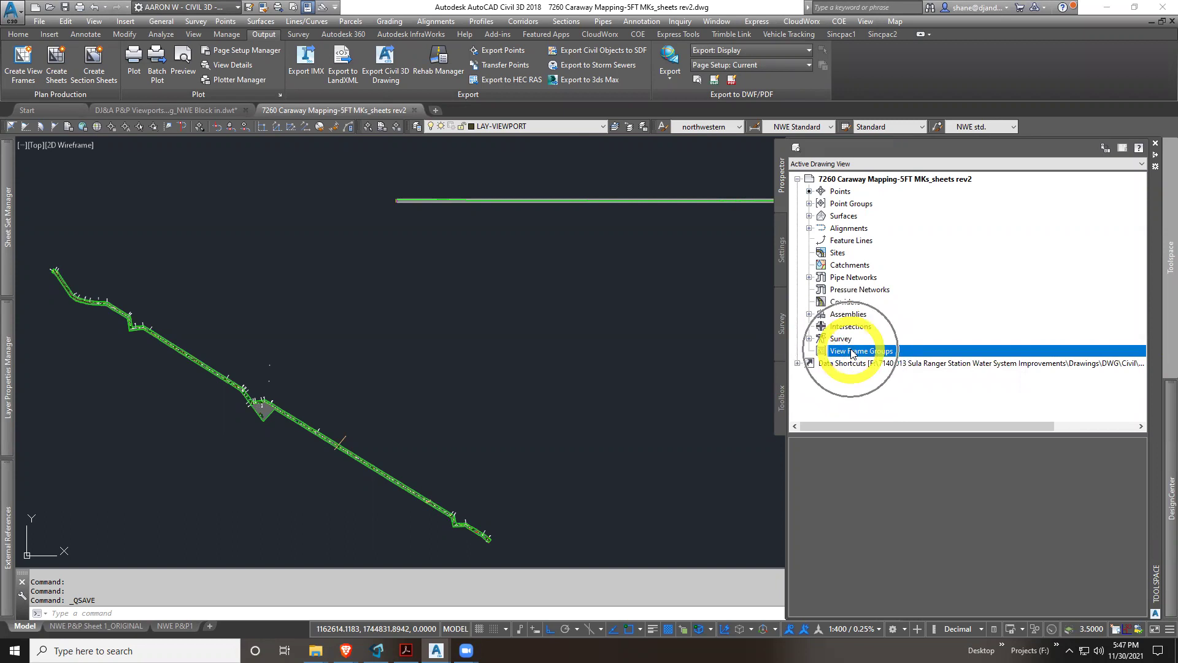
{"action": "left_click", "coordinate": [783, 262]}
{"action": "scroll", "coordinate": [797, 380], "scroll_direction": "down", "scroll_amount": 5}
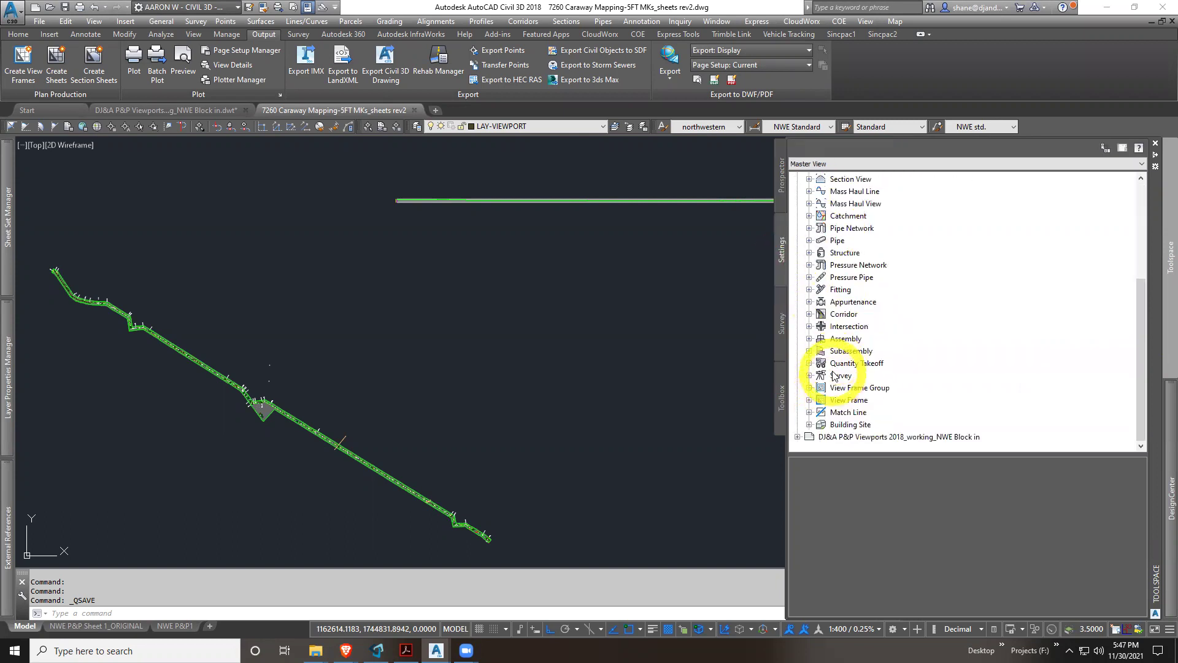
{"action": "left_click", "coordinate": [844, 402]}
{"action": "scroll", "coordinate": [840, 395], "scroll_direction": "up", "scroll_amount": 5}
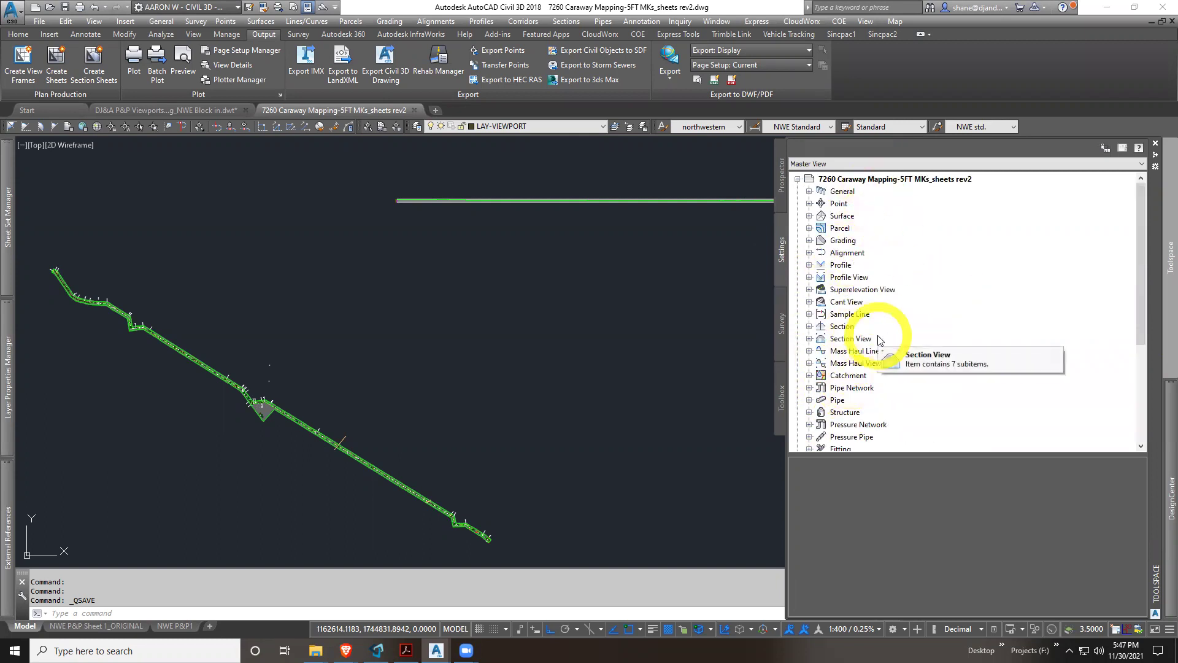
{"action": "scroll", "coordinate": [822, 344], "scroll_direction": "down", "scroll_amount": 5}
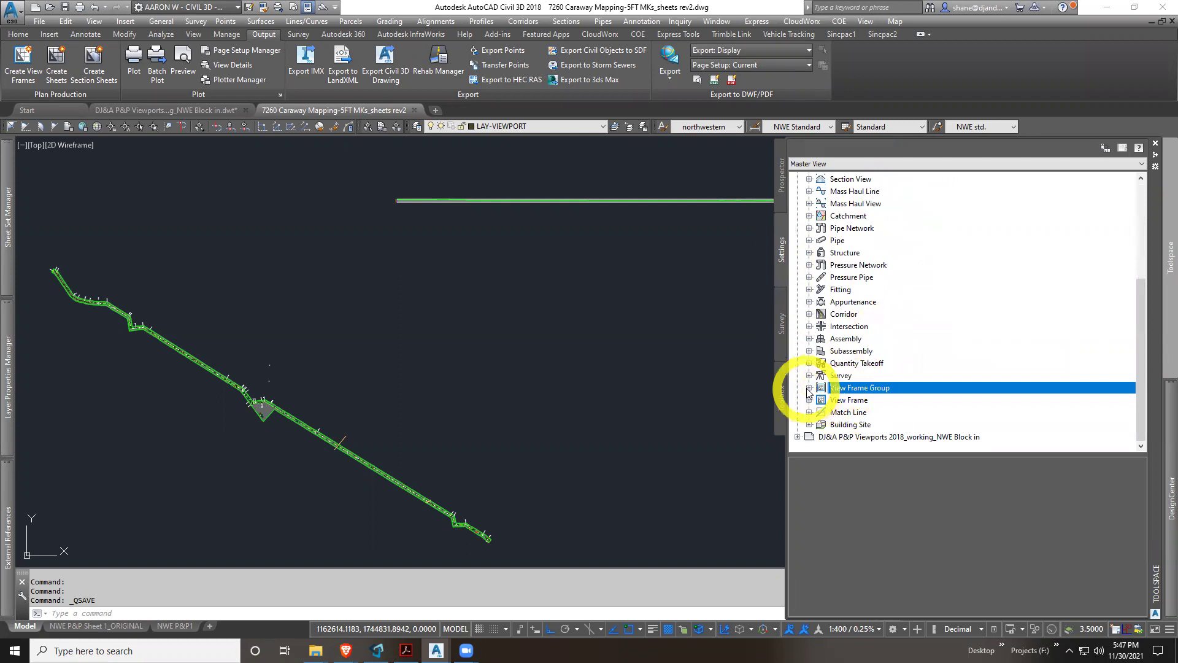
{"action": "left_click", "coordinate": [860, 391]}
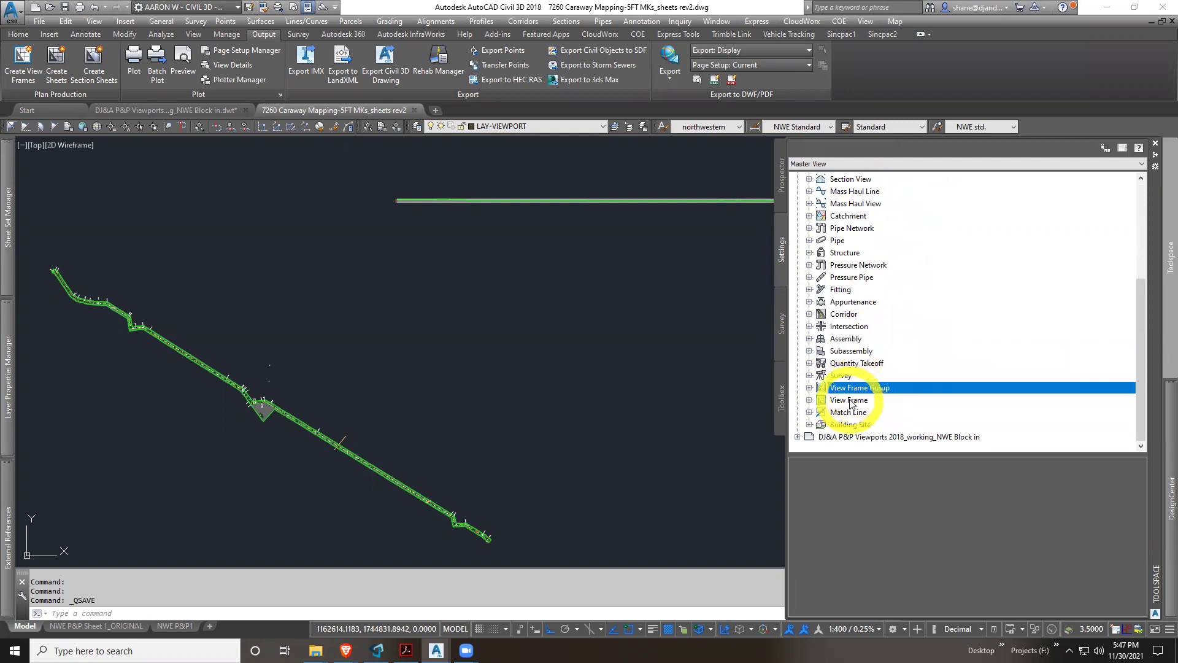
{"action": "left_click", "coordinate": [851, 402]}
{"action": "left_click", "coordinate": [865, 412]}
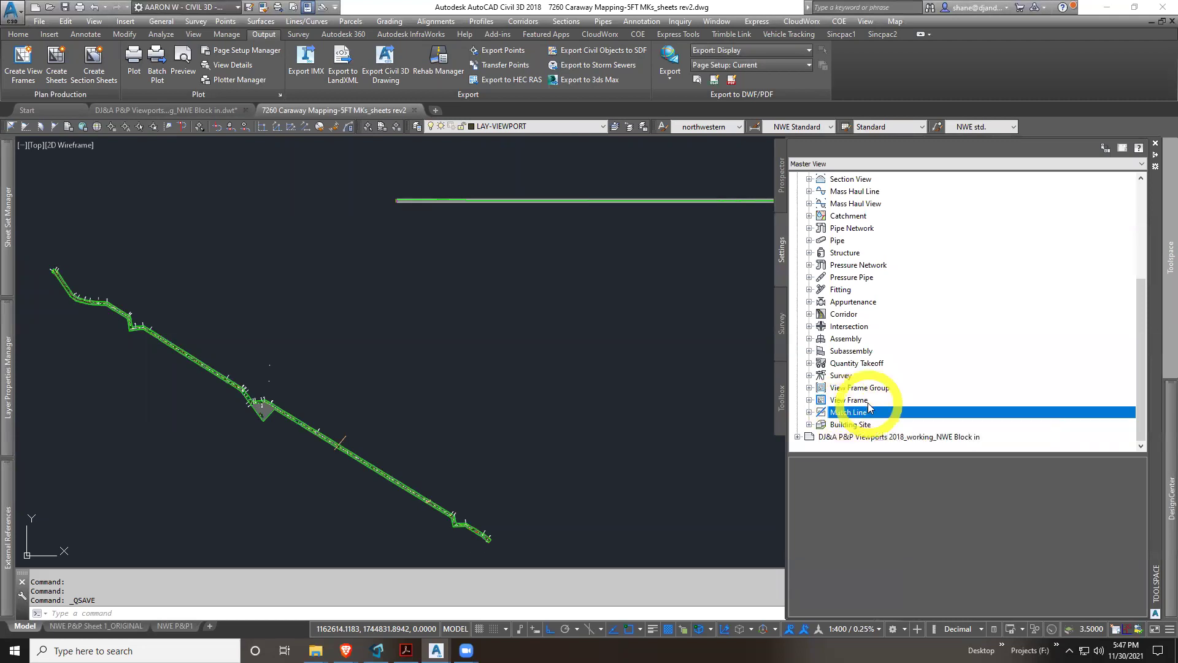
{"action": "left_click", "coordinate": [860, 391]}
Review View Frame styles: DJA_FRAME BORDER frame style and DJA_NAME & STATION VALUE label style
{"action": "left_click", "coordinate": [809, 388]}
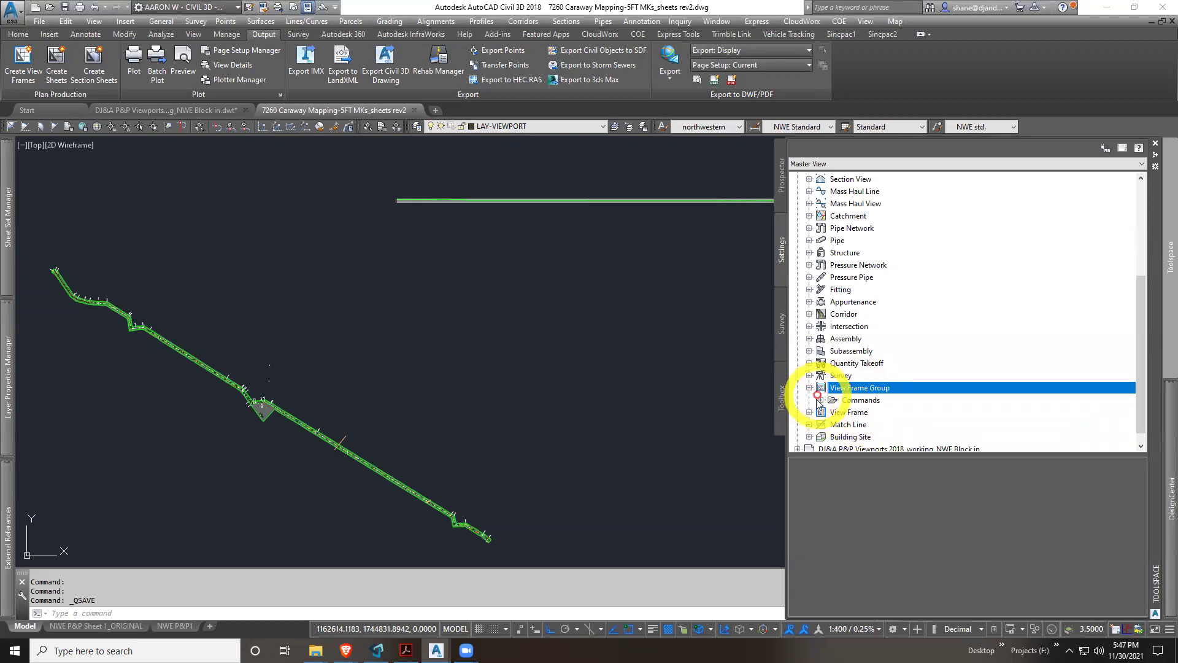
{"action": "left_click", "coordinate": [809, 413]}
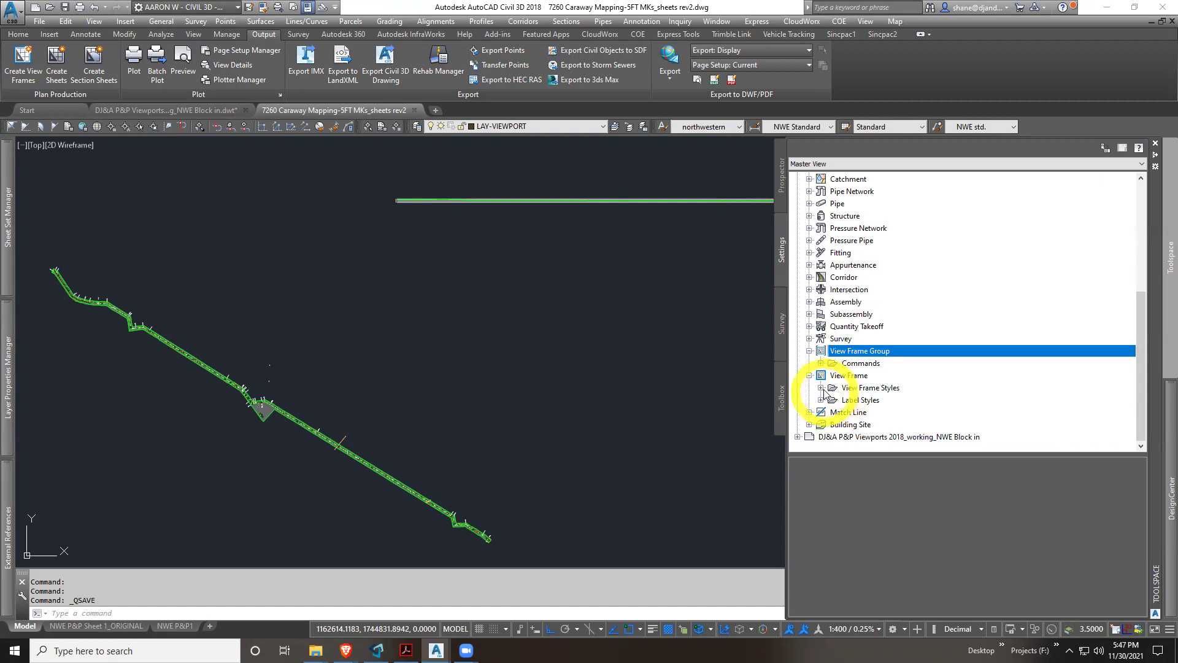
{"action": "left_click", "coordinate": [821, 388]}
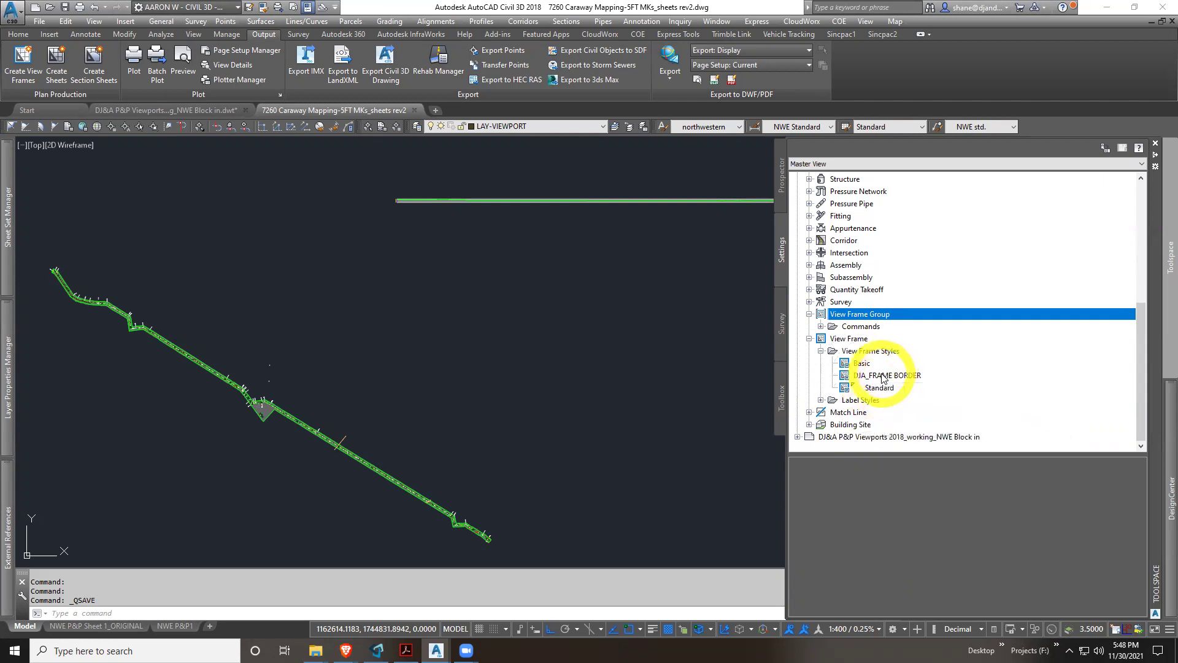
{"action": "left_click", "coordinate": [883, 378]}
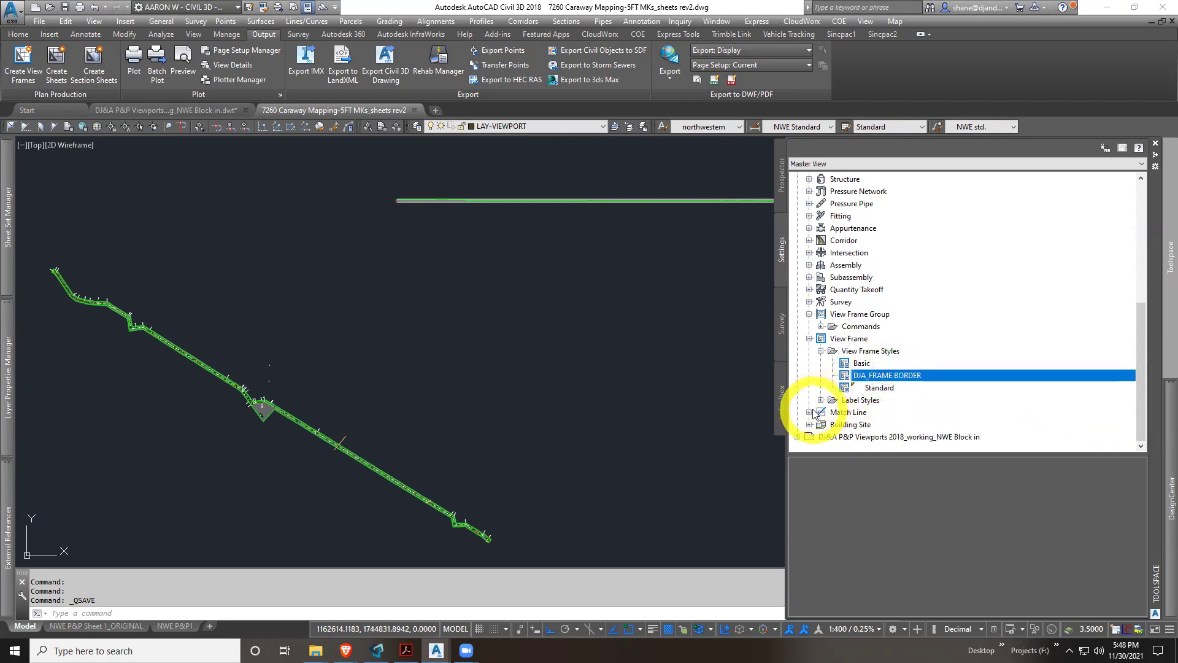
{"action": "left_click", "coordinate": [822, 400]}
{"action": "double_click", "coordinate": [871, 413]}
{"action": "left_click", "coordinate": [882, 389]}
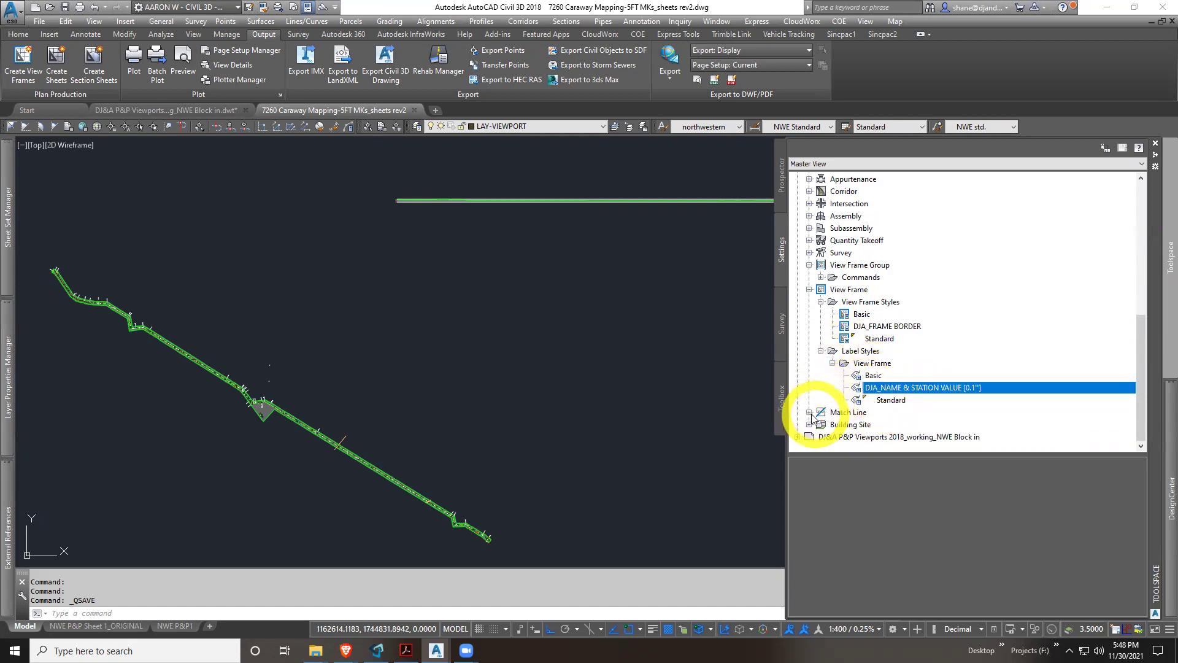
Review Match Line styles: DJA_MATCH LINE-MASKING and the DJA_STATION VALUE Match Line Right label
{"action": "left_click", "coordinate": [809, 412]}
{"action": "left_click", "coordinate": [821, 400]}
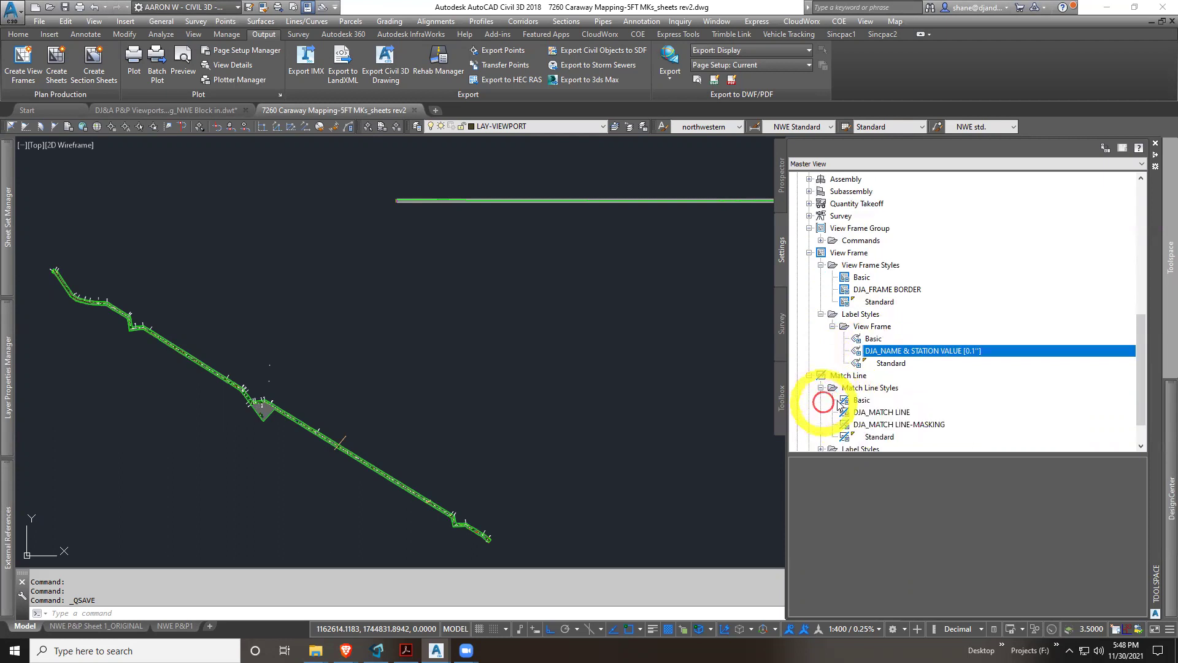
{"action": "left_click", "coordinate": [878, 412]}
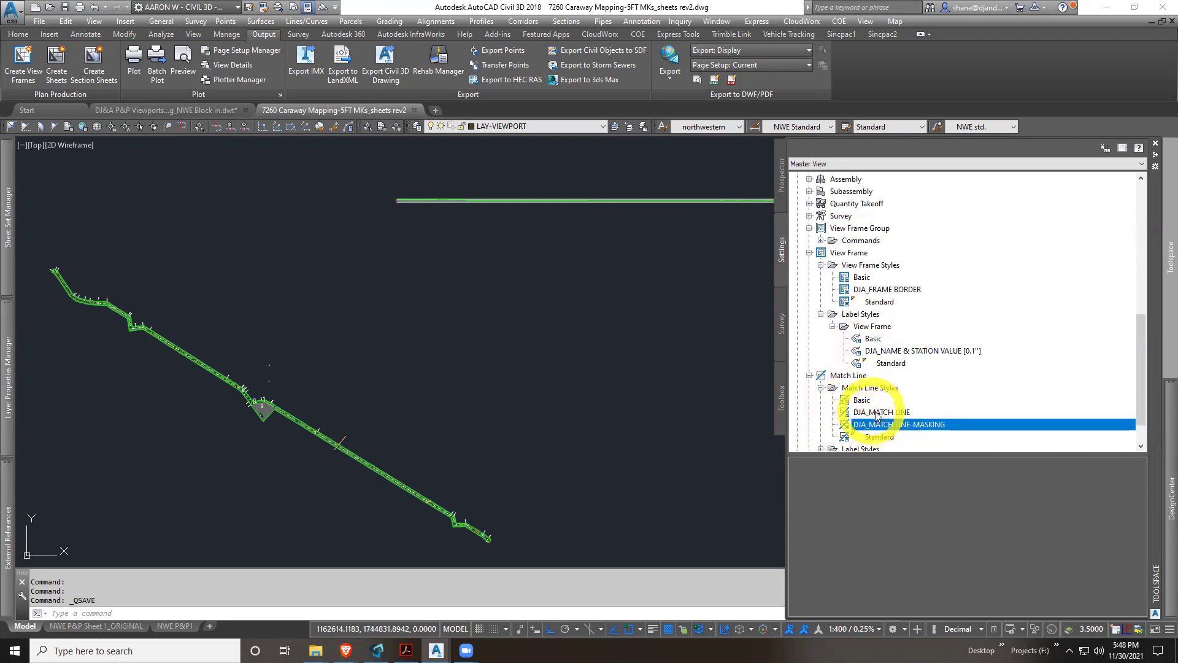
{"action": "scroll", "coordinate": [880, 415], "scroll_direction": "down", "scroll_amount": 1}
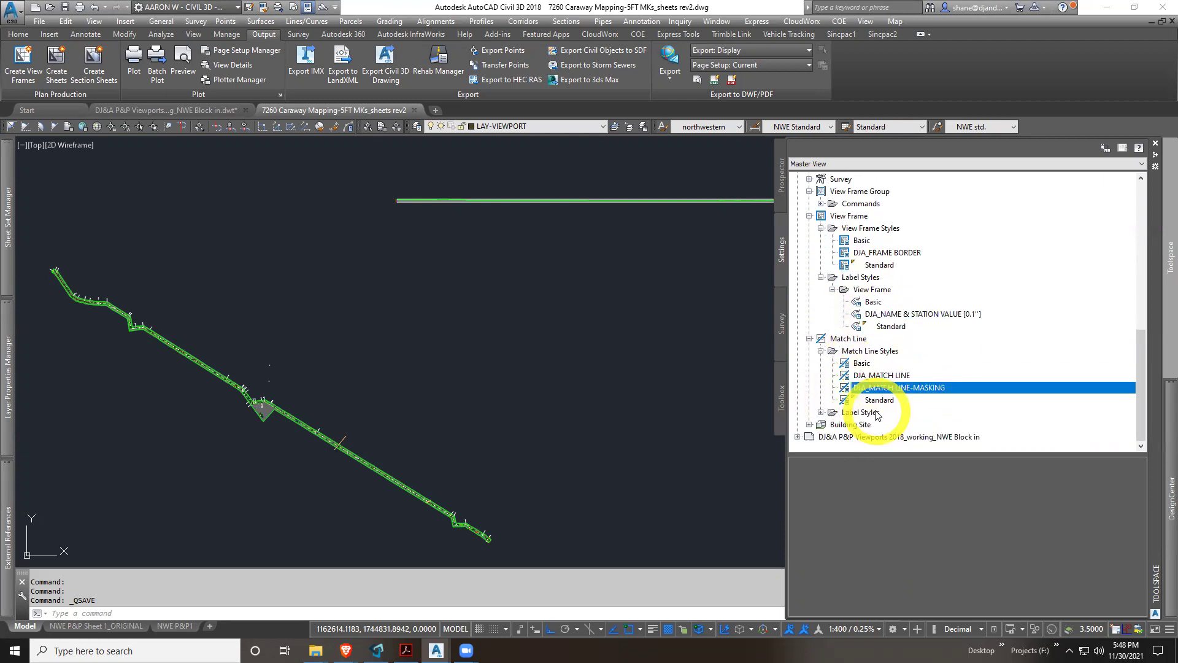
{"action": "left_click", "coordinate": [821, 413]}
{"action": "scroll", "coordinate": [836, 414], "scroll_direction": "down", "scroll_amount": 1}
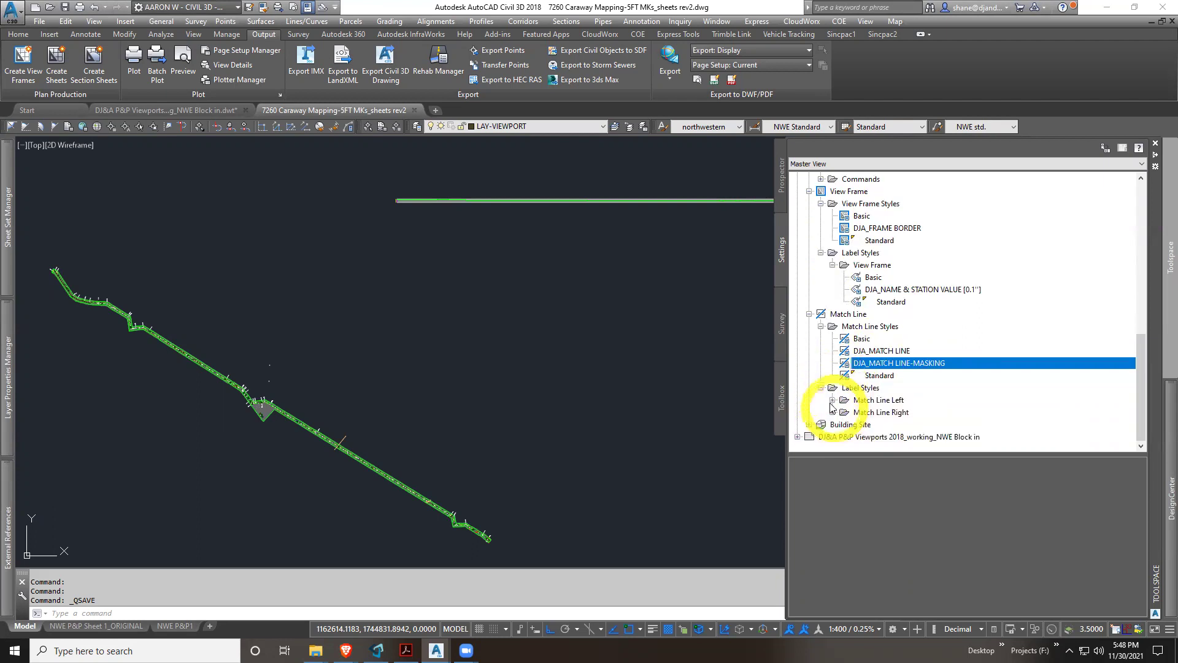
{"action": "left_click", "coordinate": [833, 400]}
{"action": "scroll", "coordinate": [847, 393], "scroll_direction": "down", "scroll_amount": 1}
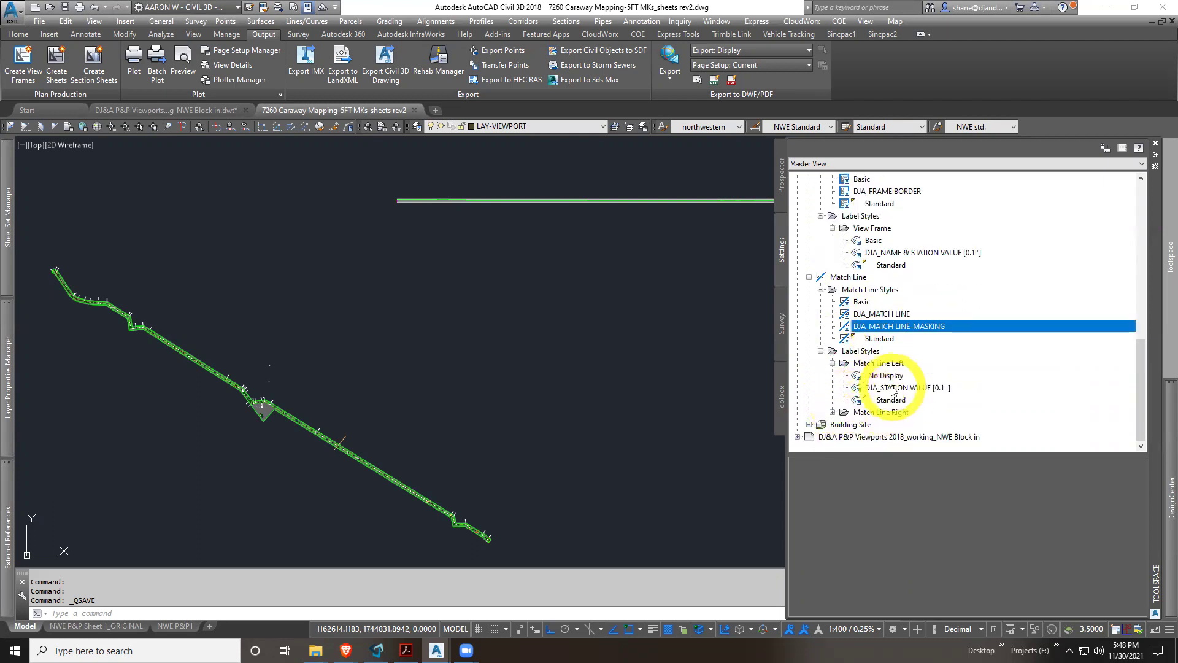
{"action": "left_click", "coordinate": [891, 388]}
{"action": "left_click", "coordinate": [832, 412]}
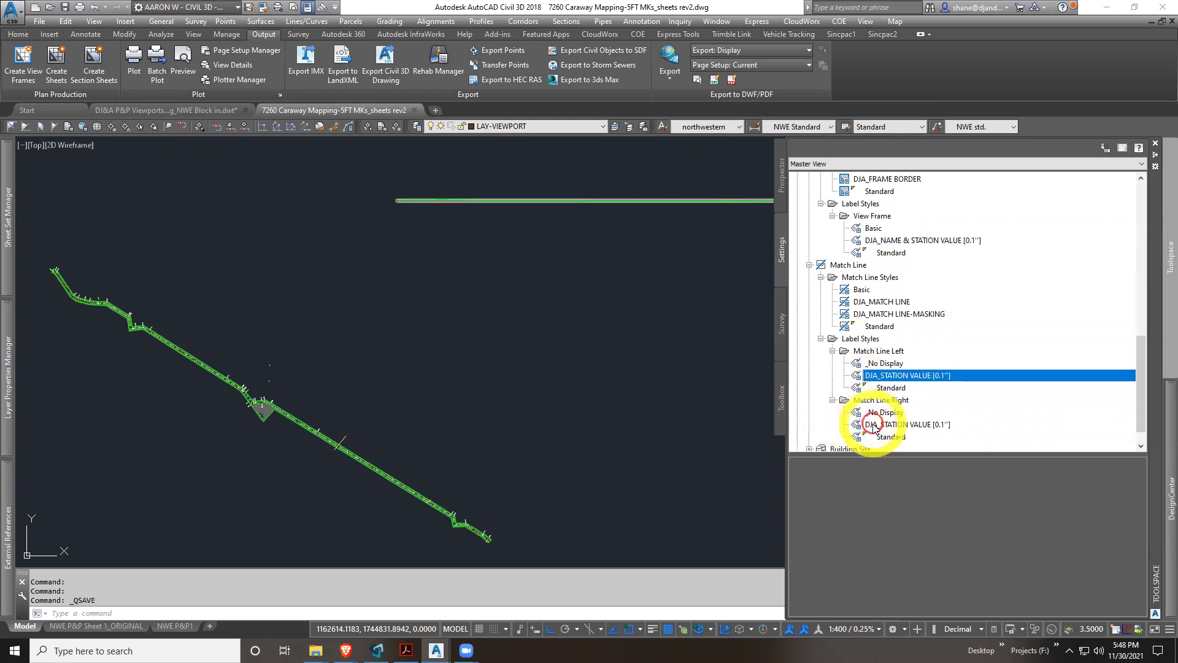
{"action": "left_click", "coordinate": [878, 424]}
{"action": "scroll", "coordinate": [920, 331], "scroll_direction": "up", "scroll_amount": 2}
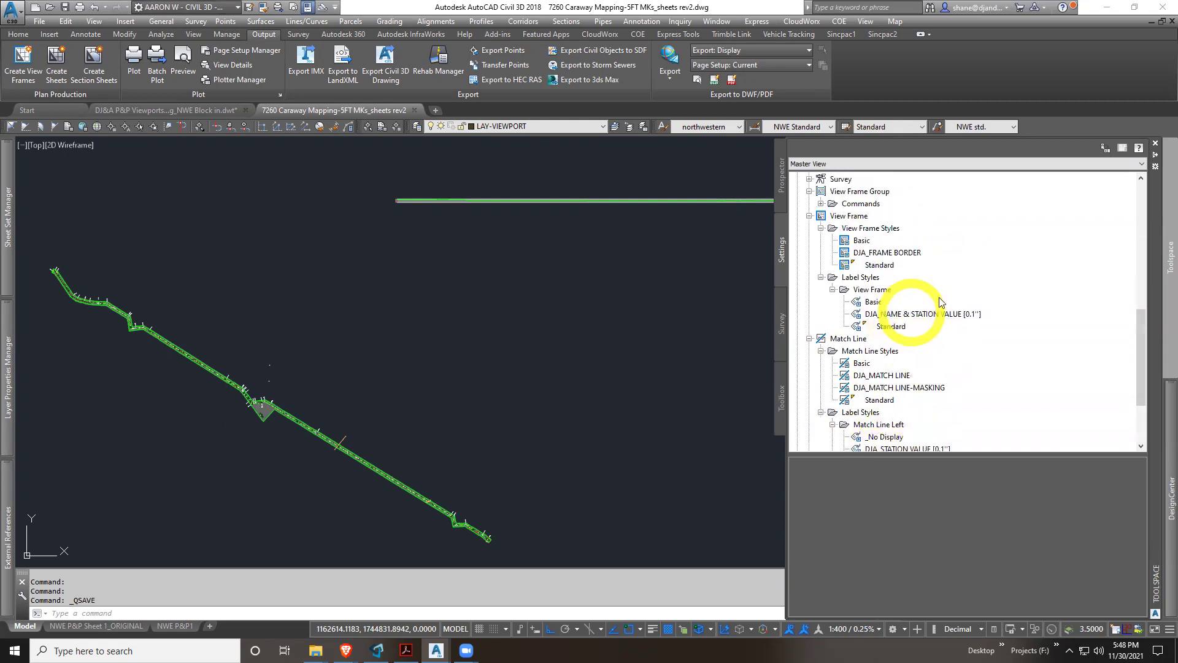
{"action": "scroll", "coordinate": [975, 353], "scroll_direction": "down", "scroll_amount": 2}
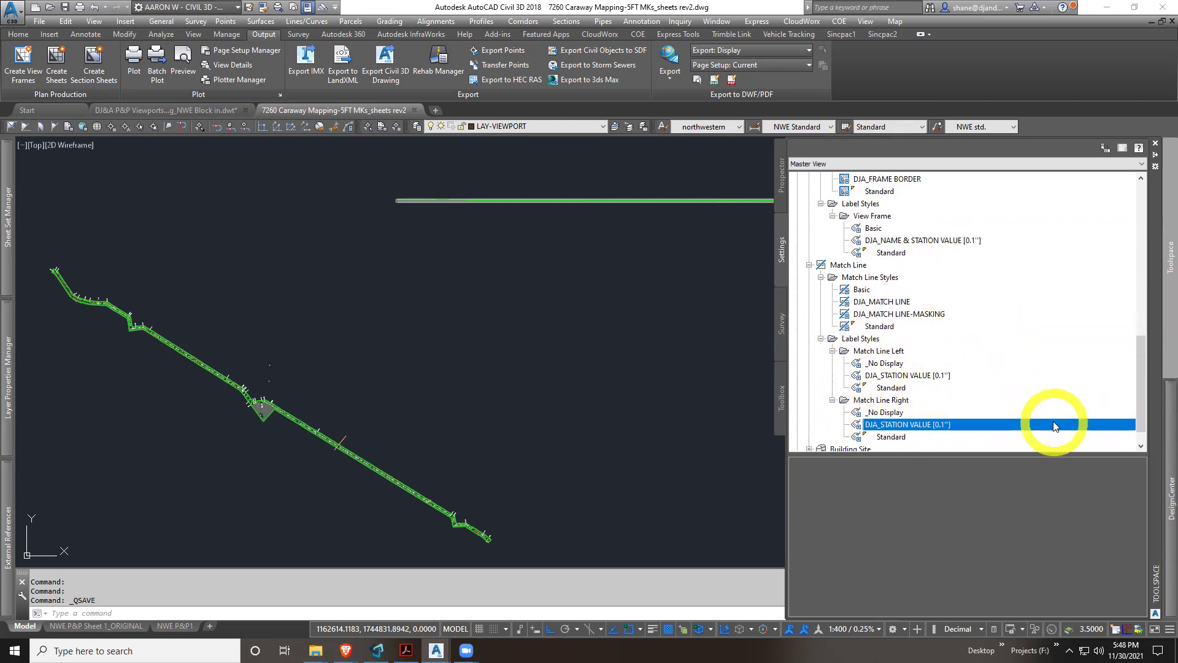
Restore the Properties panel, then open the Manage tab and cancel without importing styles
{"action": "key", "text": "ctrl+1"}
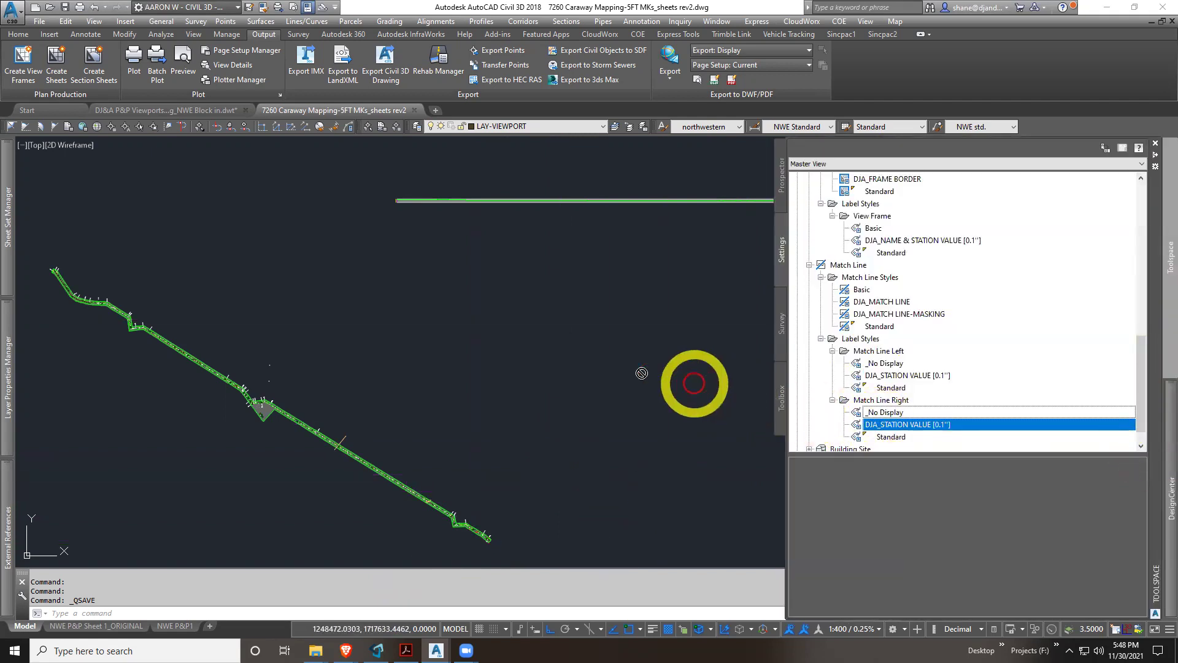
{"action": "left_click_drag", "start_coordinate": [574, 364], "coordinate": [890, 418]}
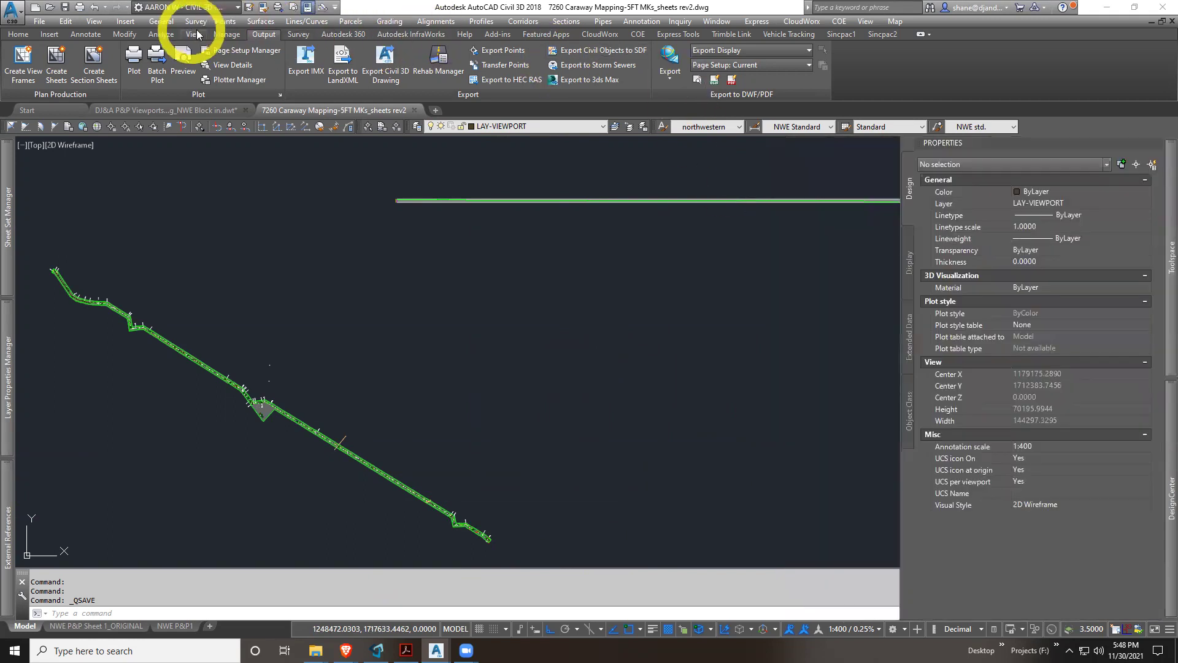
{"action": "left_click", "coordinate": [236, 34]}
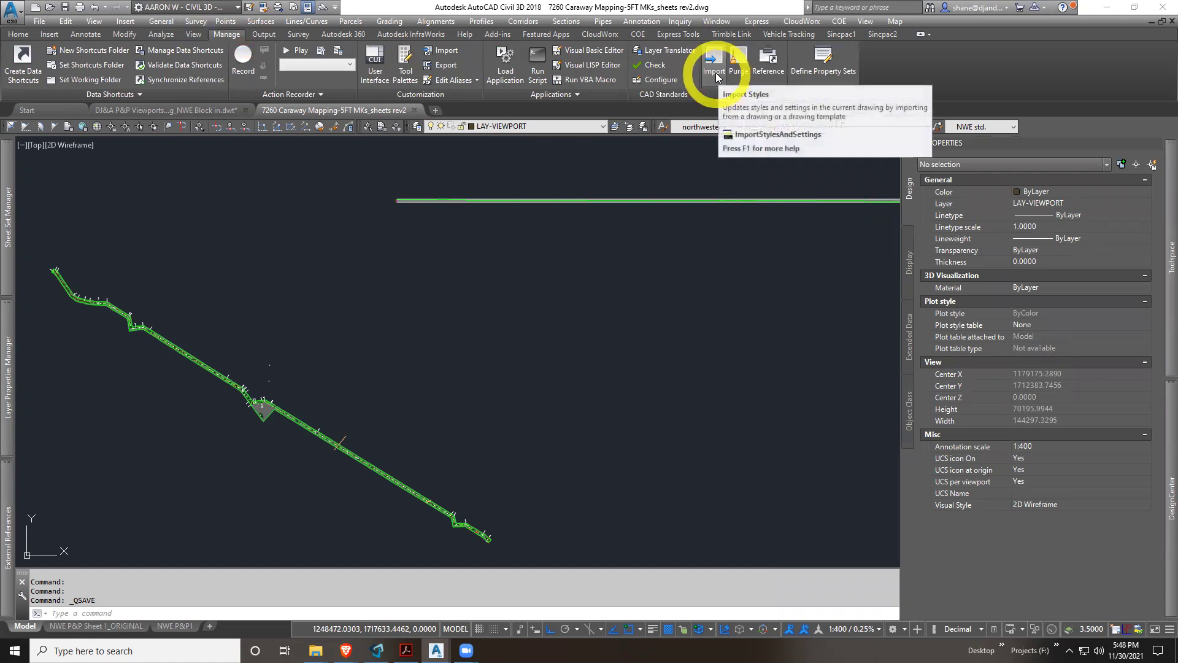
{"action": "key", "text": "Escape"}
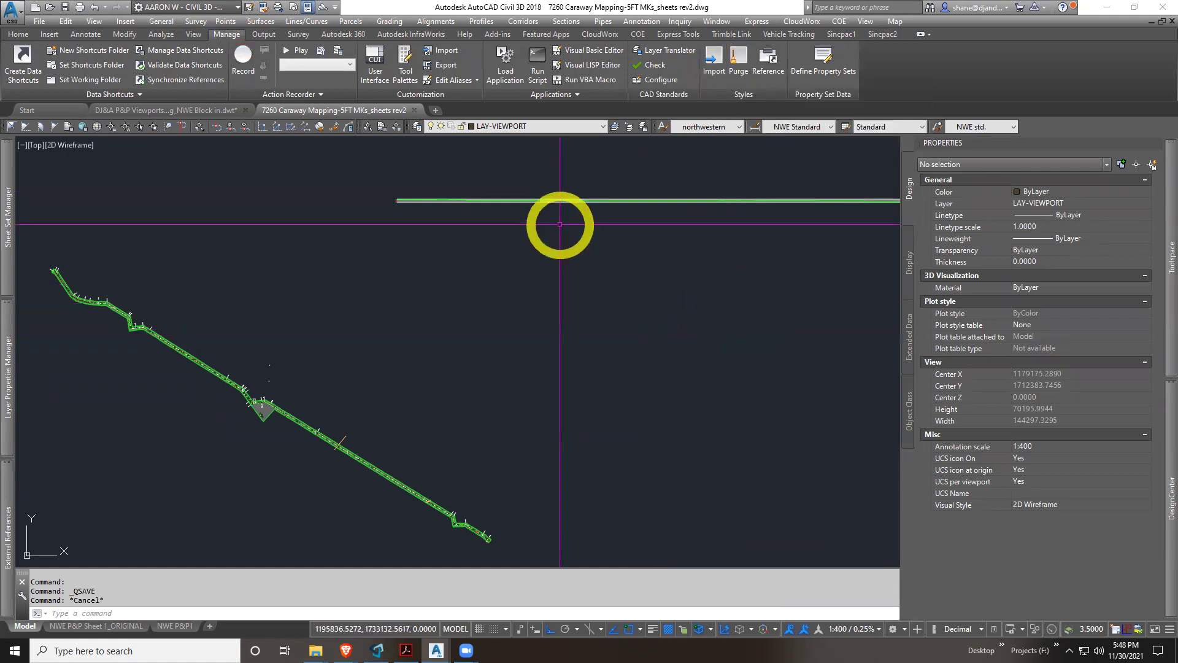
{"action": "mouse_move", "coordinate": [509, 322]}
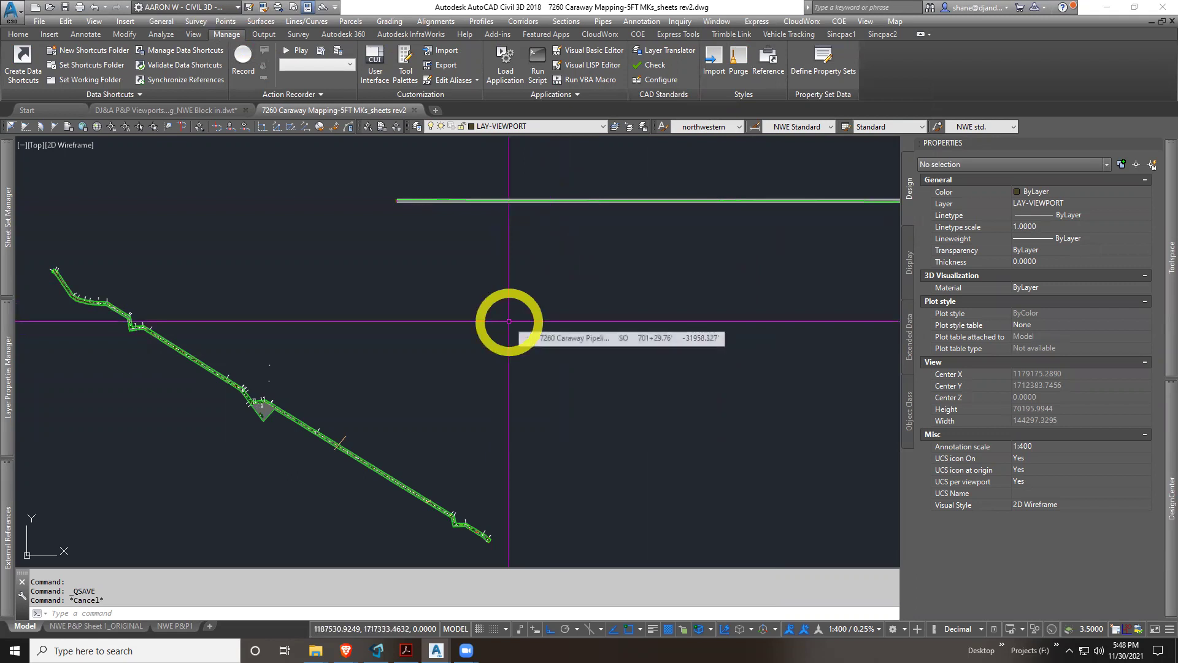
Zoom into the alignment and inspect the 10+00 station label group
{"action": "scroll", "coordinate": [37, 278], "scroll_direction": "up", "scroll_amount": 2}
{"action": "scroll", "coordinate": [36, 278], "scroll_direction": "up", "scroll_amount": 5}
{"action": "scroll", "coordinate": [205, 271], "scroll_direction": "up", "scroll_amount": 3}
{"action": "scroll", "coordinate": [469, 300], "scroll_direction": "down", "scroll_amount": 2}
{"action": "scroll", "coordinate": [468, 300], "scroll_direction": "down", "scroll_amount": 4}
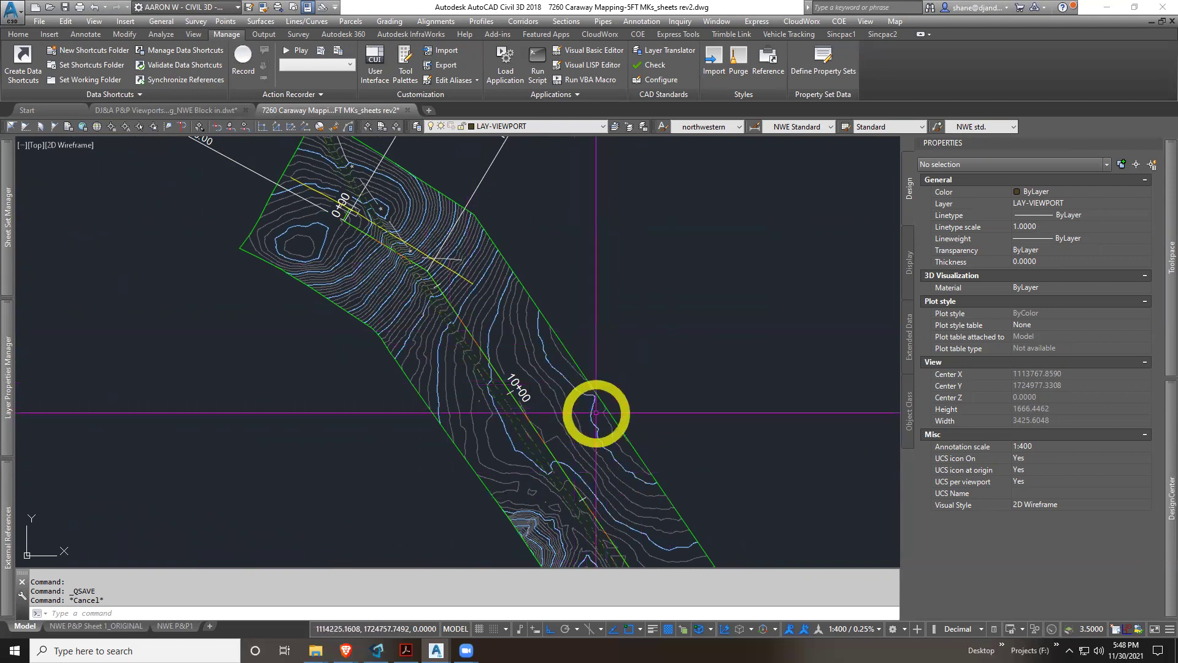
{"action": "left_click", "coordinate": [517, 384]}
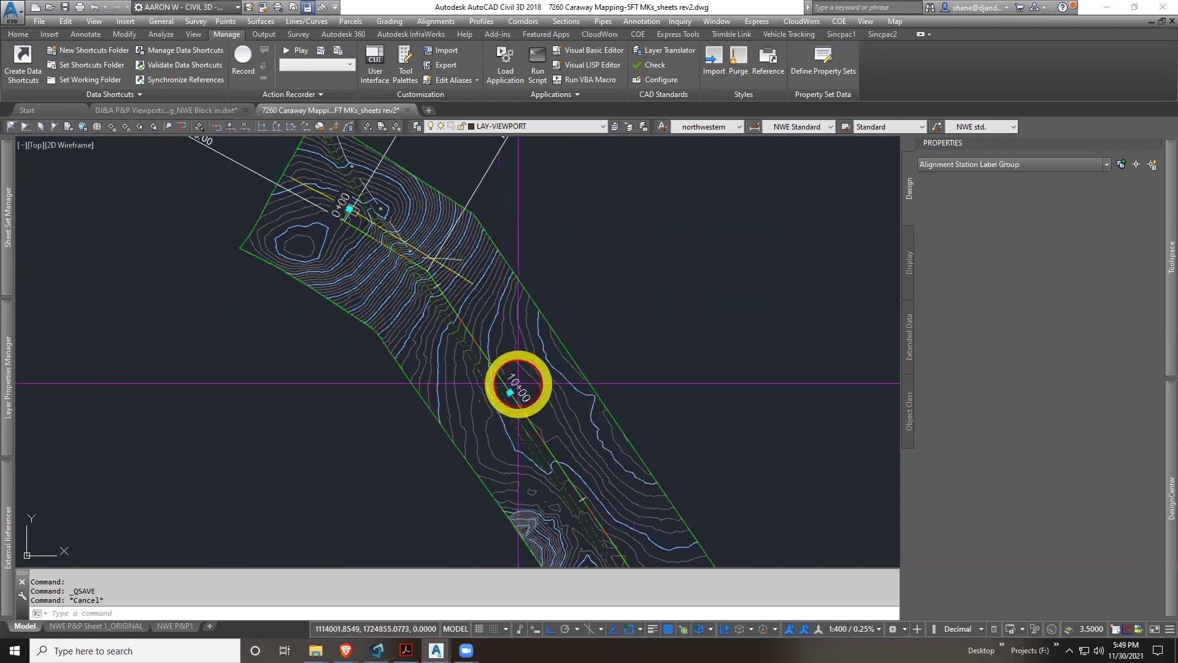
{"action": "key", "text": "Escape"}
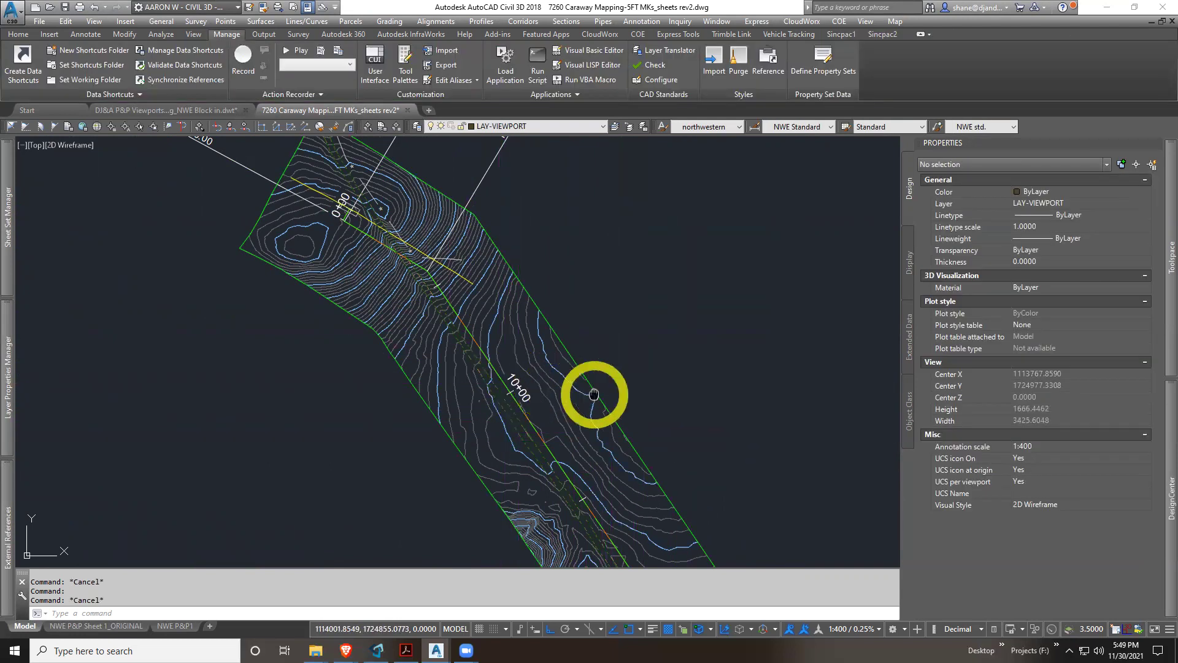
Pan across the corridor strip, inspect the existing-ground profile line, and zoom back to the corridor start
{"action": "scroll", "coordinate": [594, 394], "scroll_direction": "down", "scroll_amount": 5}
{"action": "scroll", "coordinate": [407, 349], "scroll_direction": "down", "scroll_amount": 4}
{"action": "scroll", "coordinate": [318, 426], "scroll_direction": "down", "scroll_amount": 3}
{"action": "mouse_move", "coordinate": [626, 395]}
{"action": "middle_mouse_down"}
{"action": "mouse_move", "coordinate": [387, 389]}
{"action": "mouse_move", "coordinate": [25, 350]}
{"action": "middle_mouse_up"}
{"action": "scroll", "coordinate": [521, 421], "scroll_direction": "up", "scroll_amount": 5}
{"action": "scroll", "coordinate": [447, 395], "scroll_direction": "up", "scroll_amount": 4}
{"action": "left_click", "coordinate": [347, 300]}
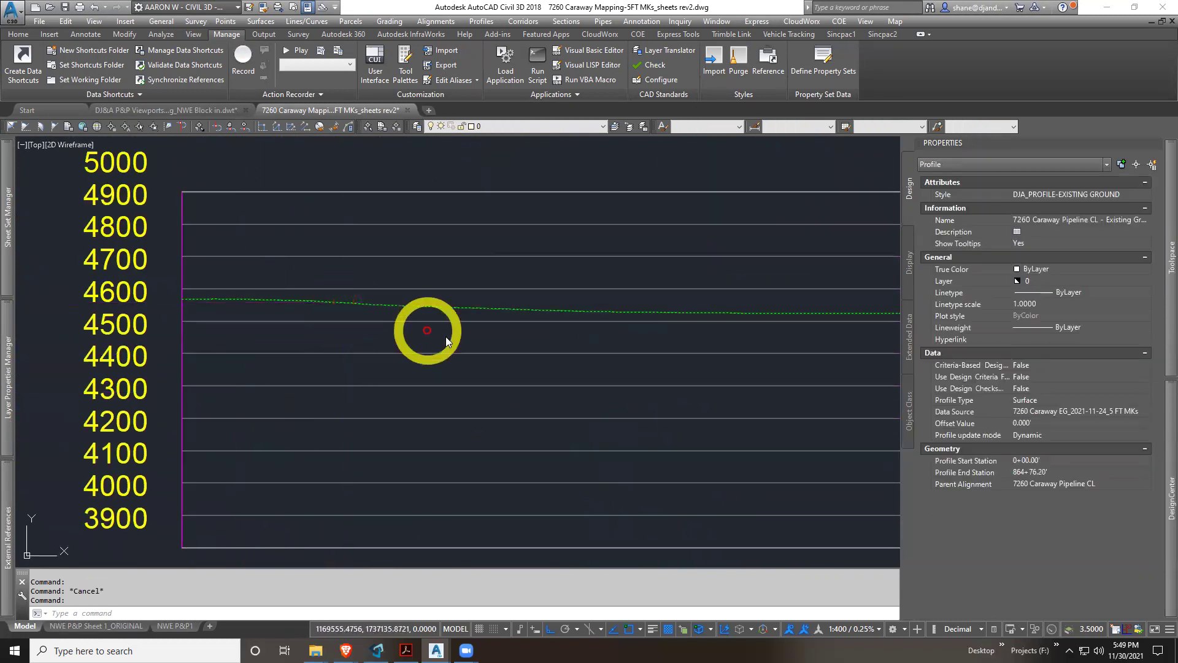
{"action": "scroll", "coordinate": [544, 381], "scroll_direction": "down", "scroll_amount": 3}
{"action": "scroll", "coordinate": [539, 397], "scroll_direction": "down", "scroll_amount": 2}
{"action": "scroll", "coordinate": [625, 400], "scroll_direction": "down", "scroll_amount": 2}
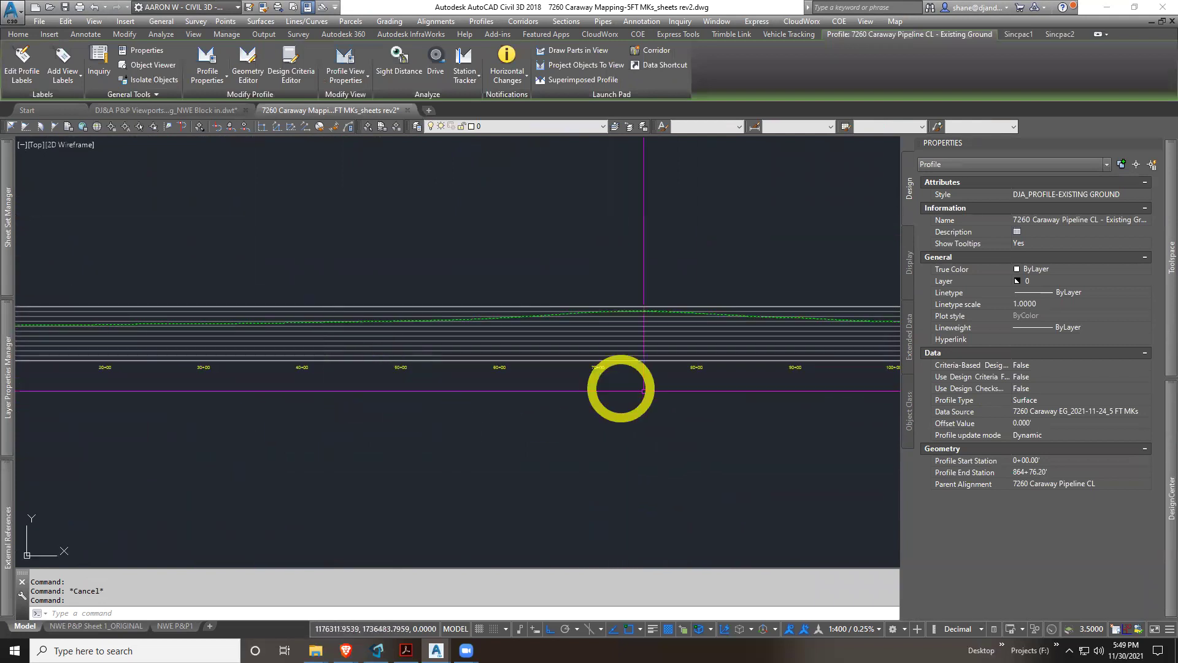
{"action": "scroll", "coordinate": [576, 362], "scroll_direction": "down", "scroll_amount": 3}
{"action": "scroll", "coordinate": [528, 368], "scroll_direction": "down", "scroll_amount": 5}
{"action": "scroll", "coordinate": [290, 323], "scroll_direction": "up", "scroll_amount": 3}
{"action": "scroll", "coordinate": [399, 342], "scroll_direction": "up", "scroll_amount": 3}
{"action": "scroll", "coordinate": [539, 355], "scroll_direction": "up", "scroll_amount": 3}
{"action": "key", "text": "Escape"}
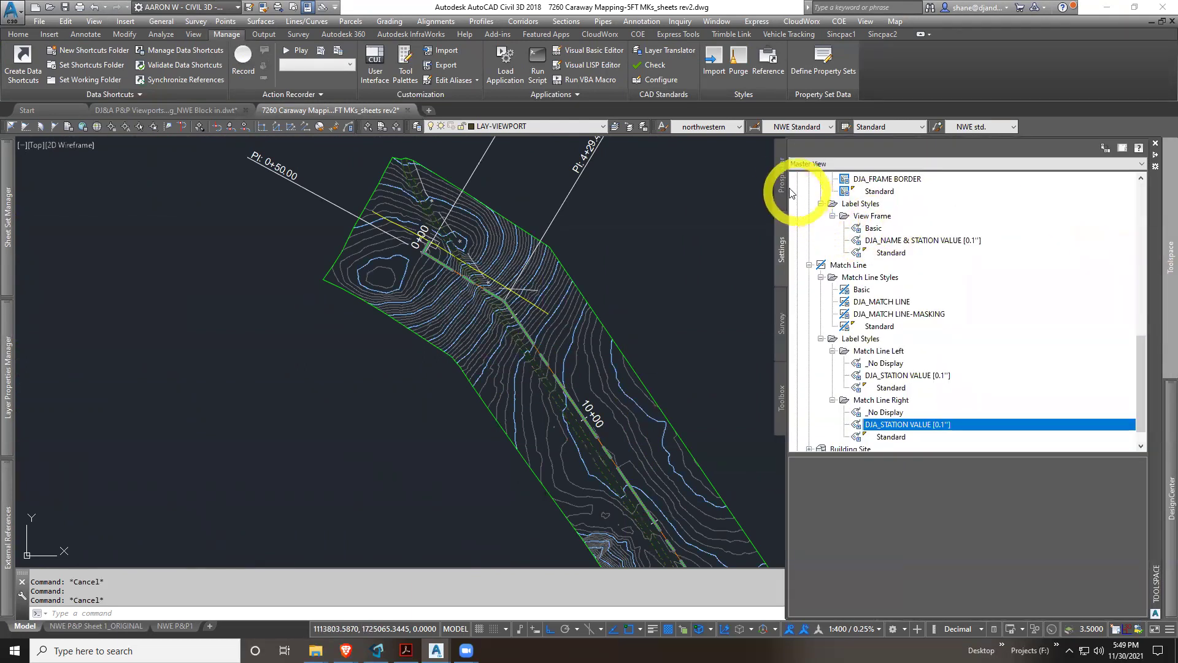
In Prospector, expand 7260 Caraway Pipeline CL to check its Profiles and Profile Views
{"action": "left_click", "coordinate": [781, 185]}
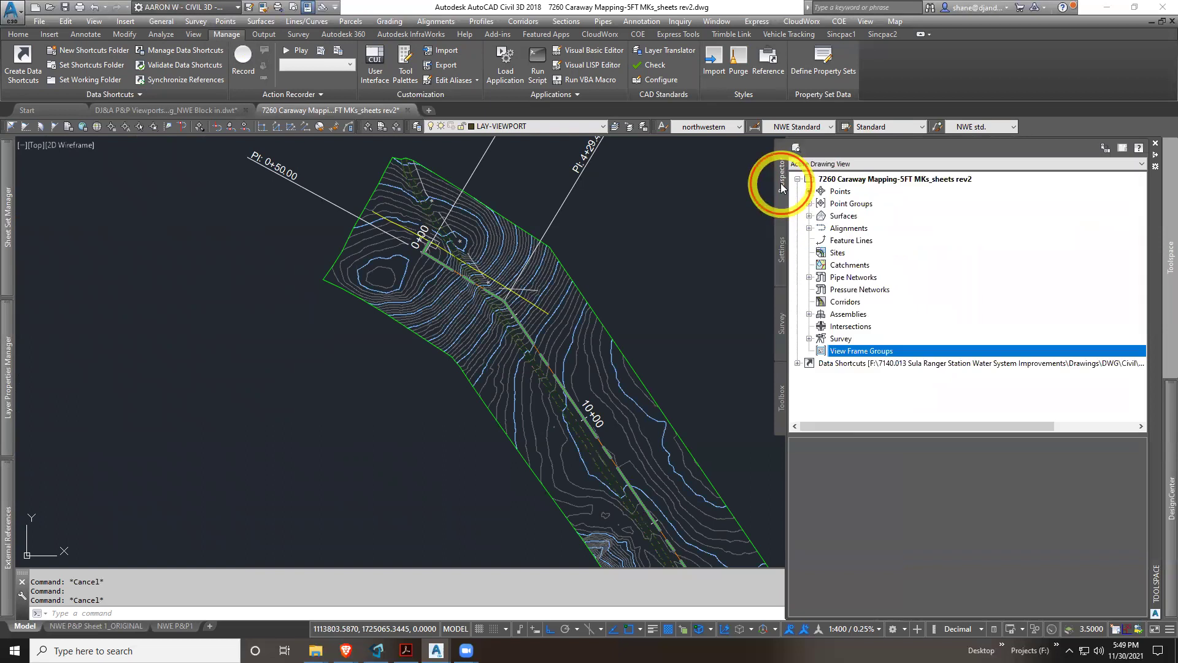
{"action": "left_click", "coordinate": [810, 227]}
{"action": "left_click", "coordinate": [821, 240]}
{"action": "left_click", "coordinate": [884, 253]}
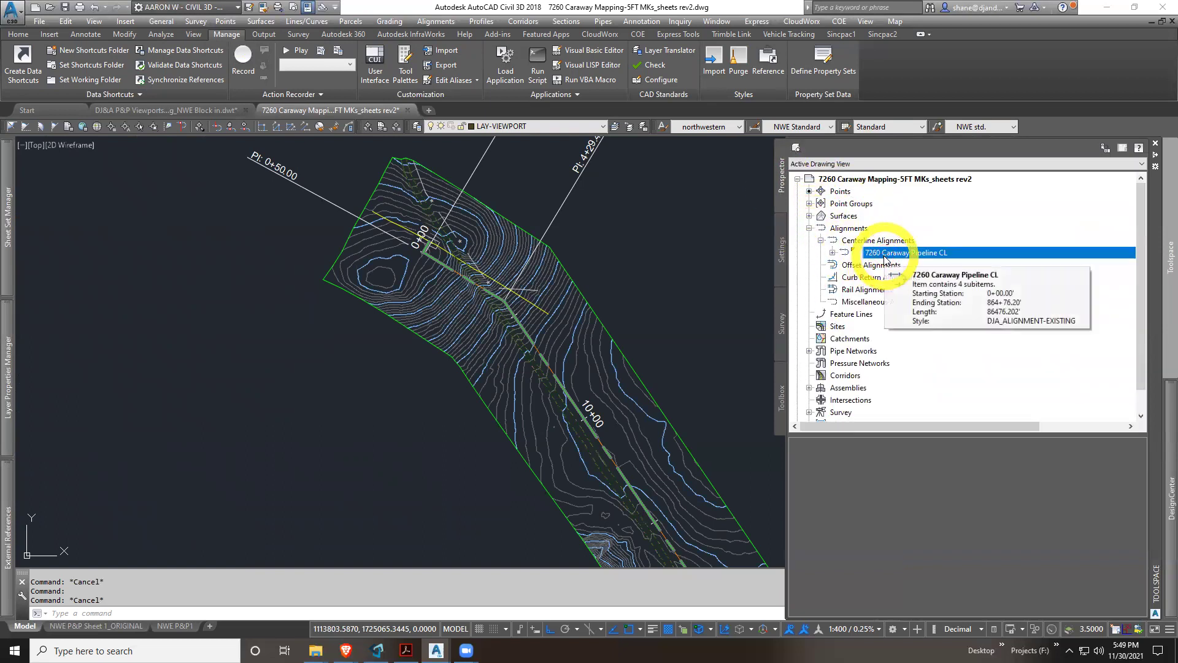
{"action": "left_click", "coordinate": [833, 252]}
{"action": "left_click", "coordinate": [844, 277]}
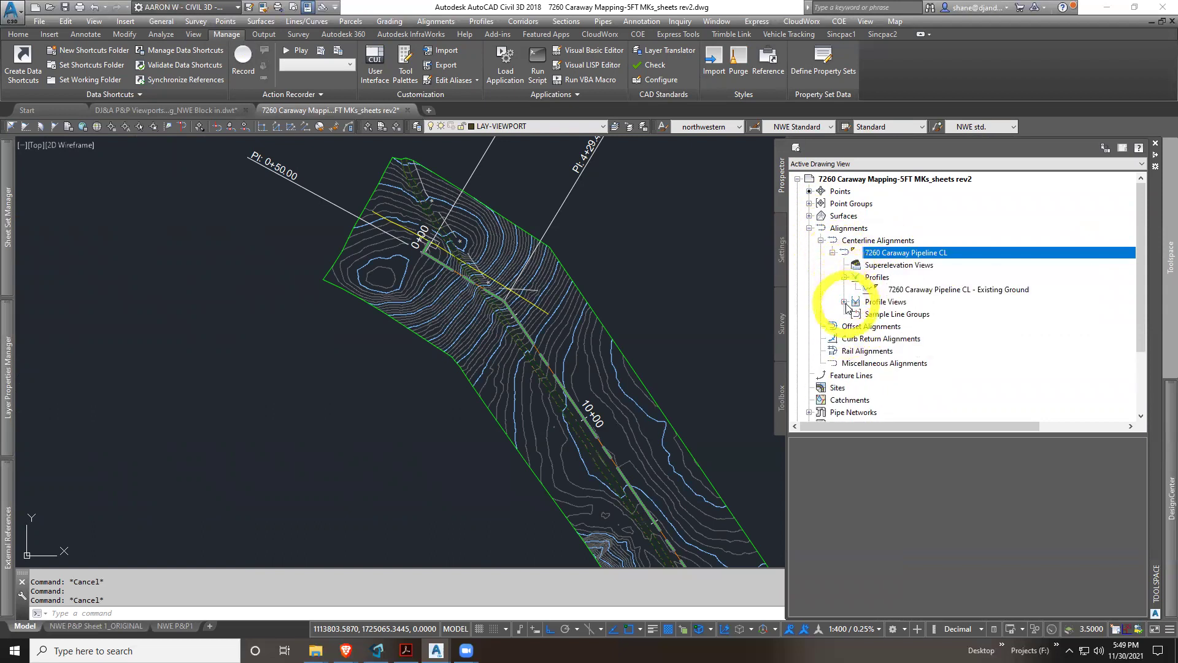
{"action": "left_click", "coordinate": [844, 301]}
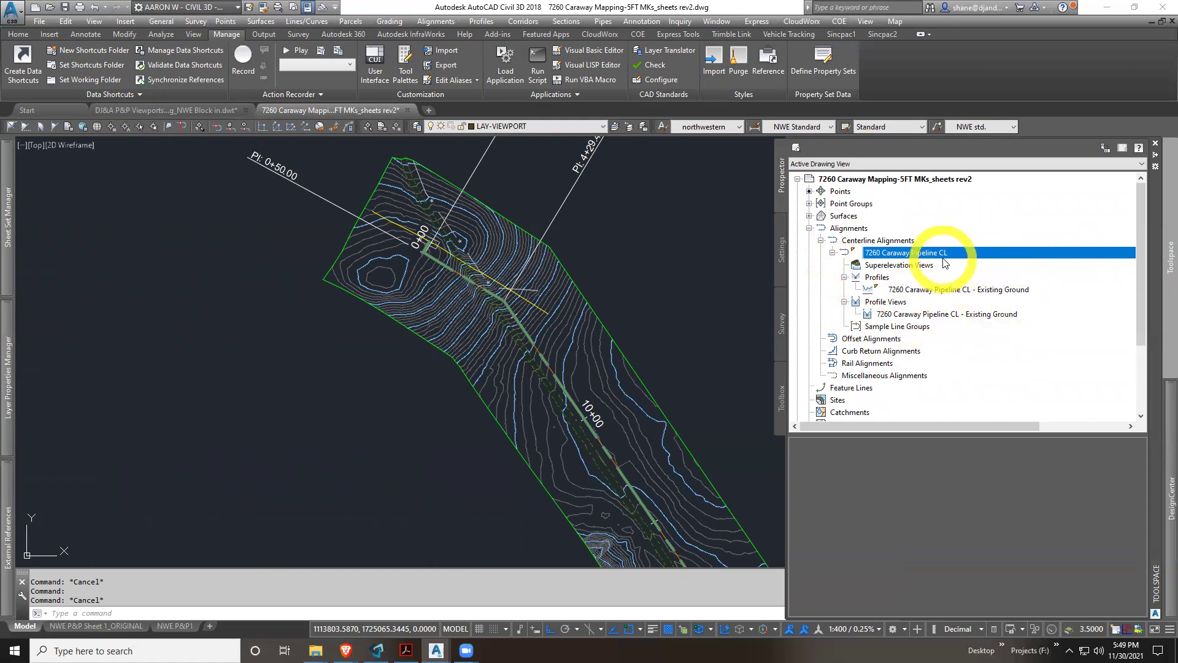
{"action": "left_click", "coordinate": [809, 227]}
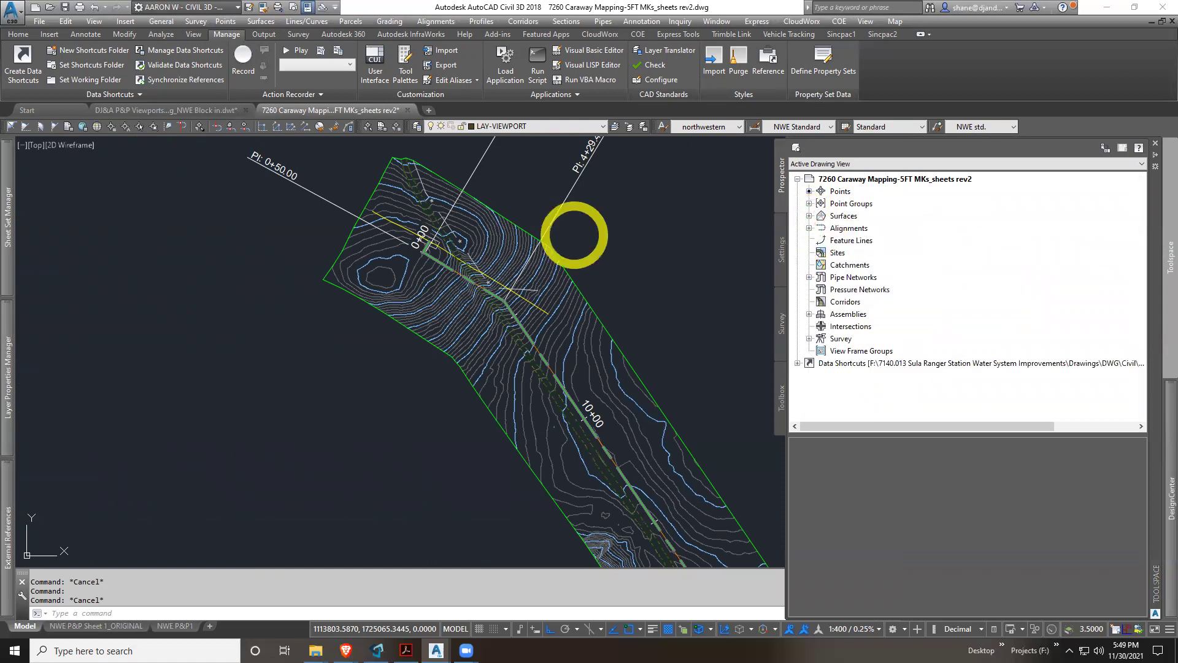
Return to the Properties panel and zoom out to frame the whole pipeline
{"action": "key", "text": "ctrl+1"}
{"action": "scroll", "coordinate": [698, 299], "scroll_direction": "down", "scroll_amount": 3}
{"action": "scroll", "coordinate": [333, 250], "scroll_direction": "down", "scroll_amount": 2}
{"action": "scroll", "coordinate": [294, 319], "scroll_direction": "down", "scroll_amount": 2}
{"action": "scroll", "coordinate": [436, 364], "scroll_direction": "up", "scroll_amount": 2}
{"action": "middle_click_drag", "start_coordinate": [437, 361], "coordinate": [374, 368]}
{"action": "scroll", "coordinate": [438, 371], "scroll_direction": "down", "scroll_amount": 2}
{"action": "scroll", "coordinate": [433, 368], "scroll_direction": "up", "scroll_amount": 2}
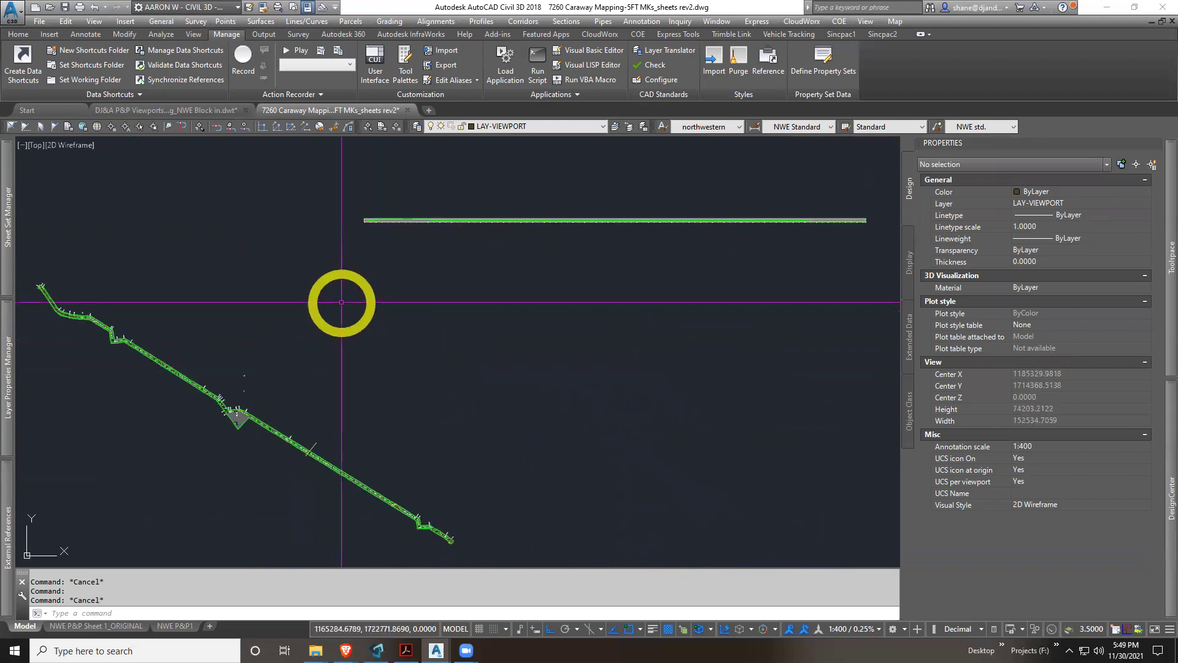
{"action": "mouse_move", "coordinate": [165, 111]}
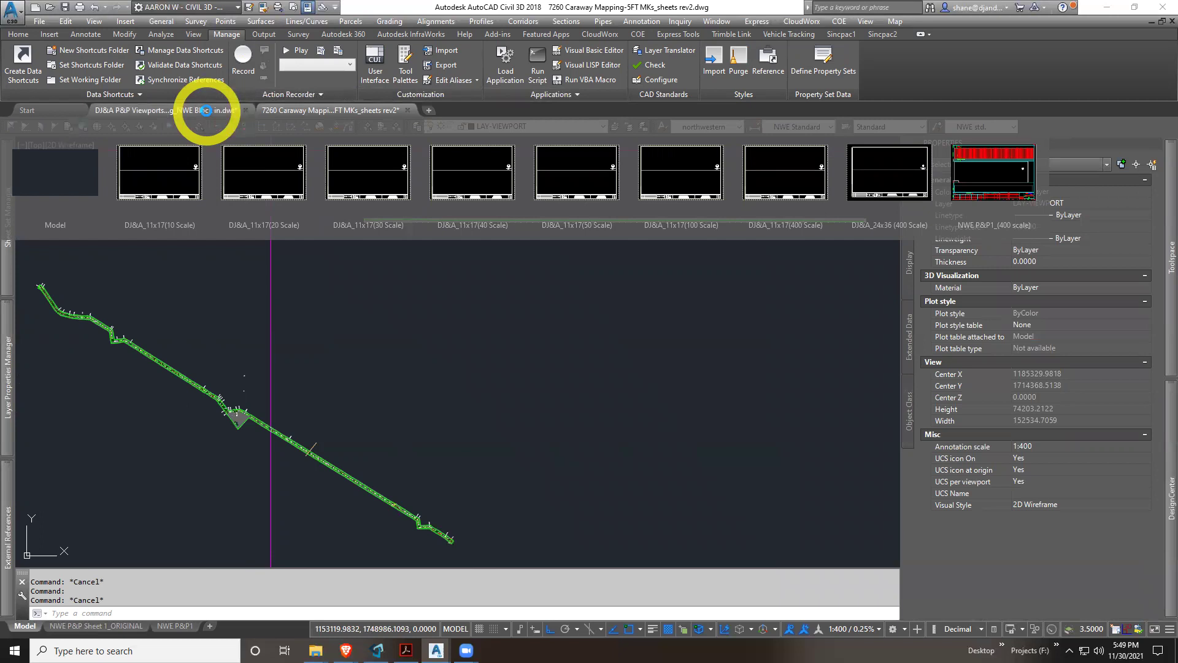
In the DJ&A P&P Viewports template, view the DJ&A_24x36 and DJ&A_11x17 (400 Scale) layouts
{"action": "left_click", "coordinate": [206, 111]}
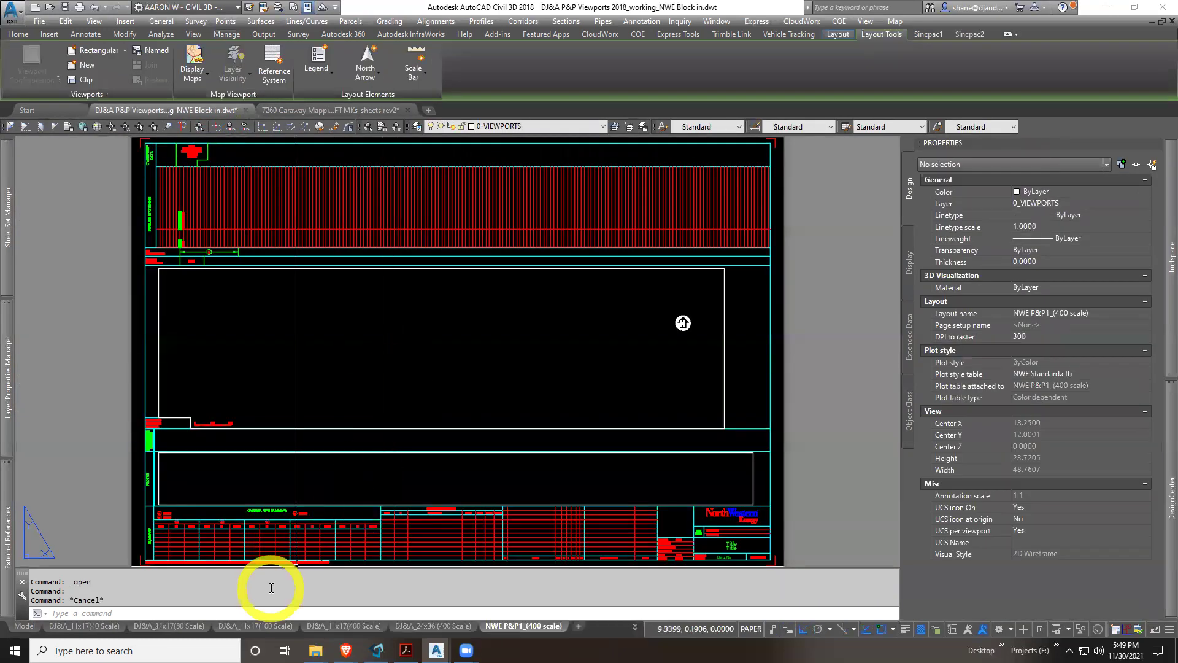
{"action": "key", "text": "Escape"}
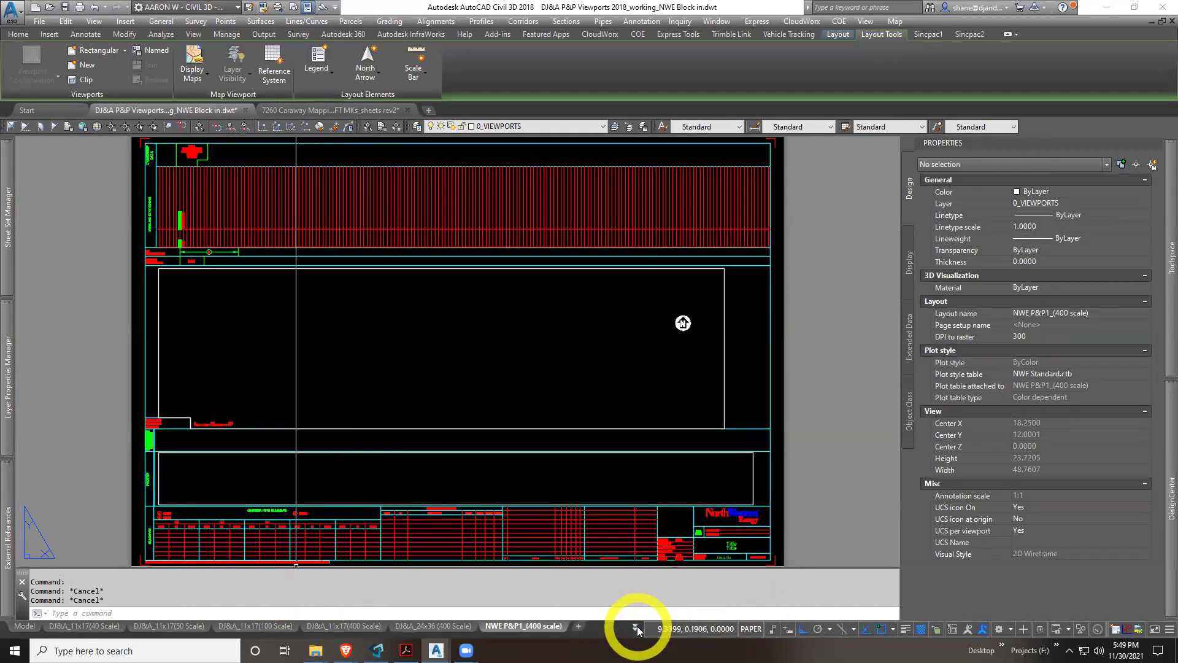
{"action": "mouse_move", "coordinate": [432, 626]}
{"action": "left_click", "coordinate": [448, 626]}
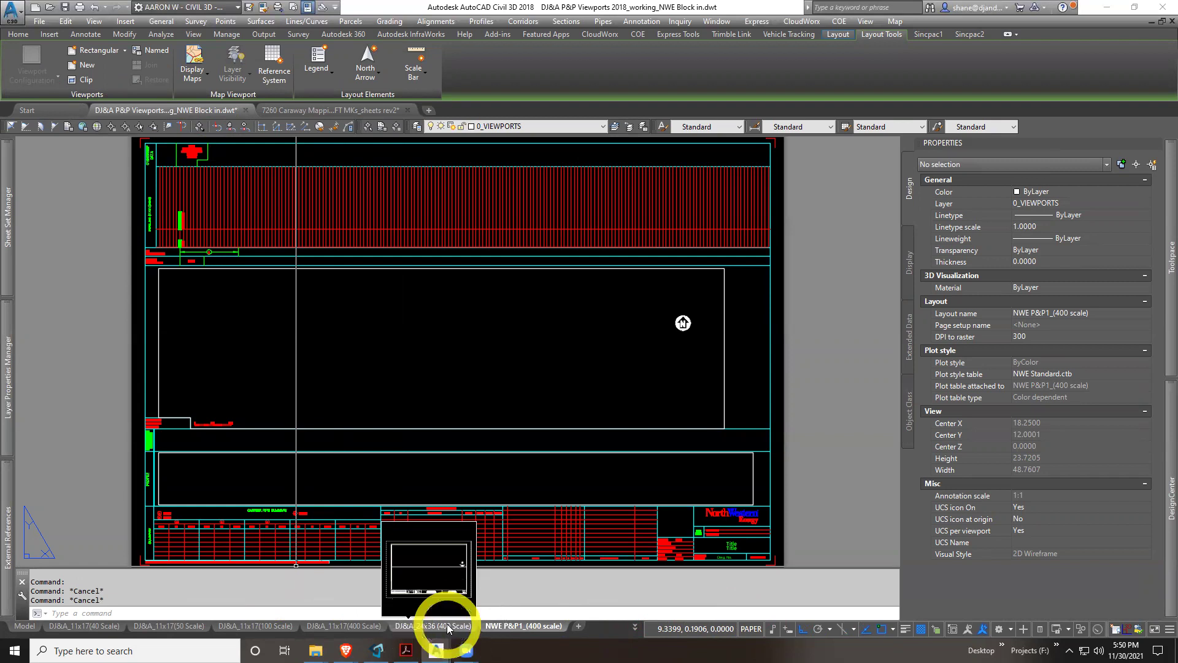
{"action": "left_click", "coordinate": [636, 626]}
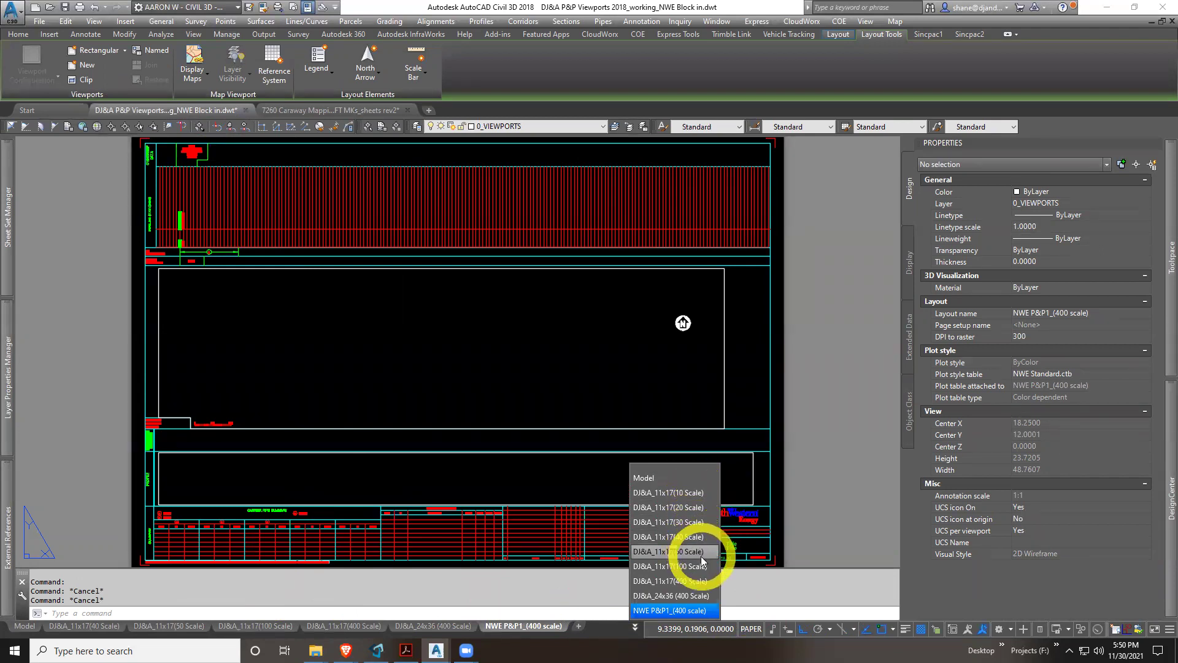
{"action": "left_click", "coordinate": [679, 600]}
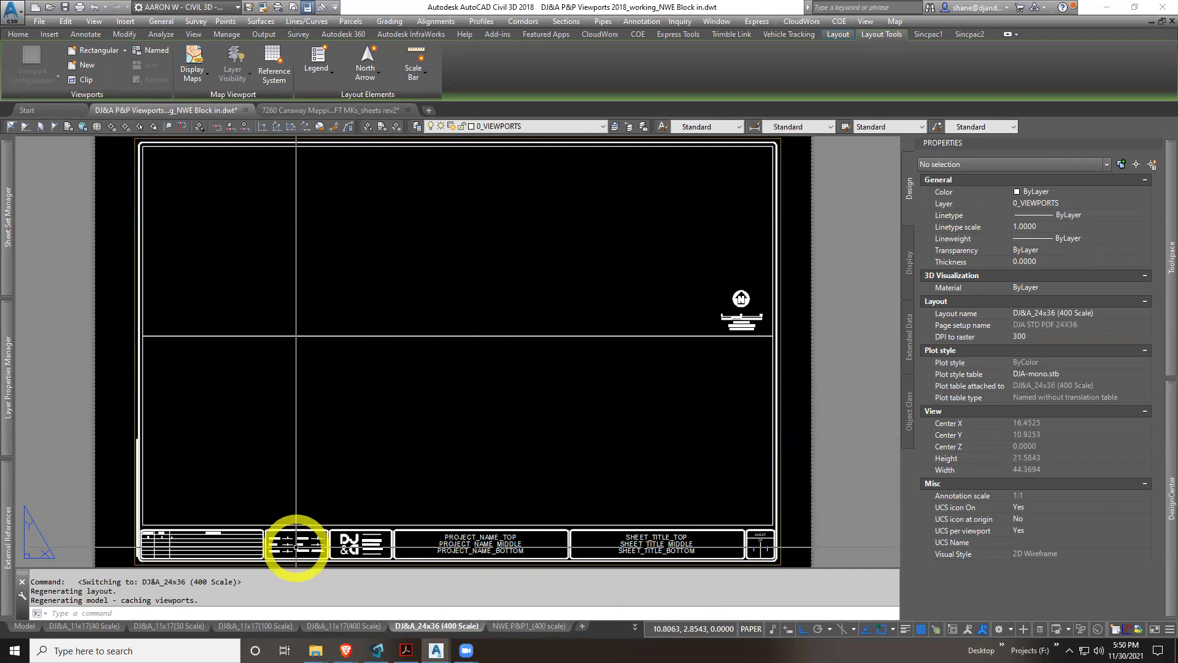
{"action": "left_click", "coordinate": [347, 625]}
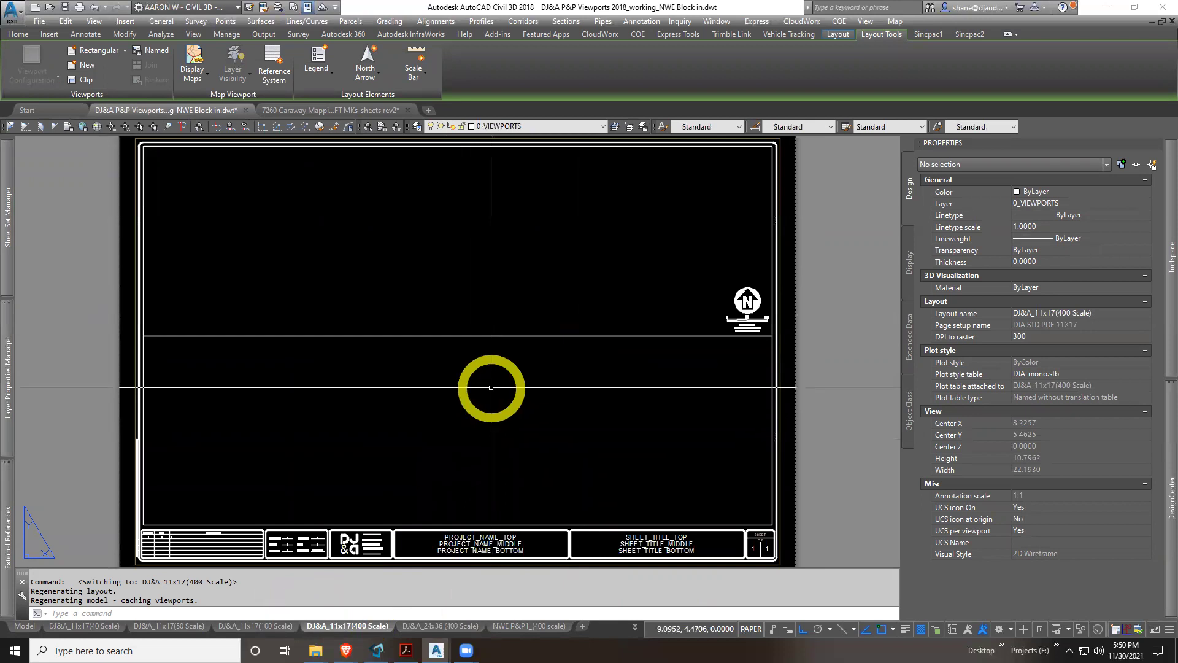
{"action": "left_click", "coordinate": [407, 632]}
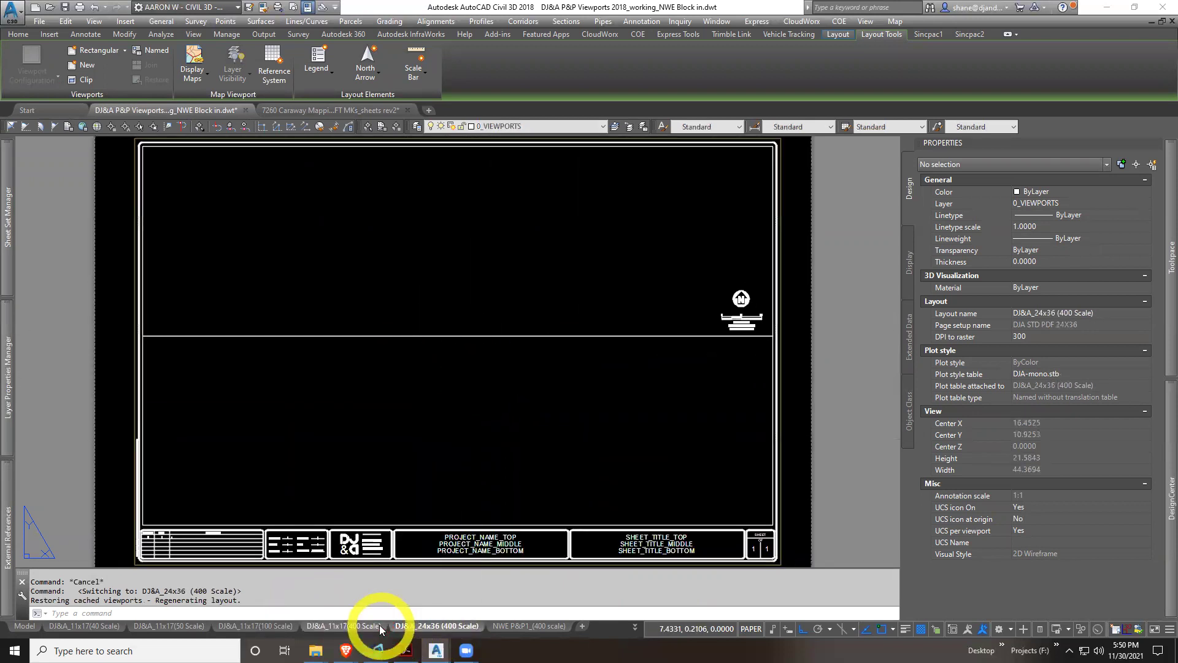
{"action": "left_click", "coordinate": [412, 627]}
On the 24x36 sheet, inspect the north arrow, scale bar notes and plot-size note
{"action": "left_click", "coordinate": [742, 298]}
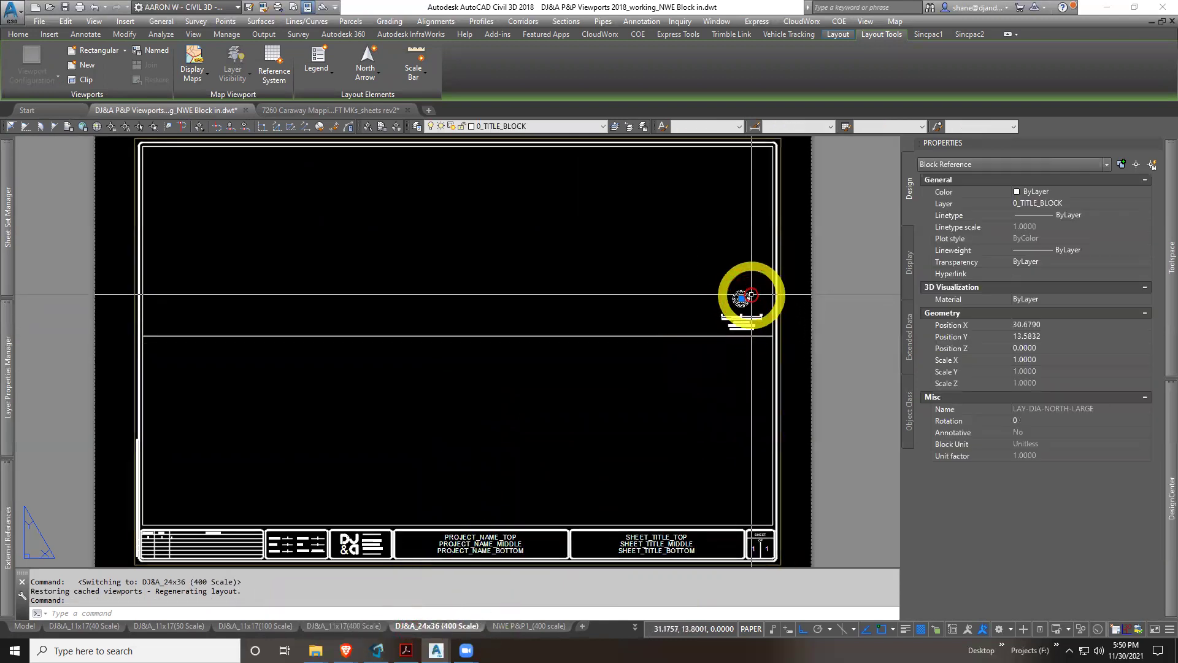
{"action": "key", "text": "Escape"}
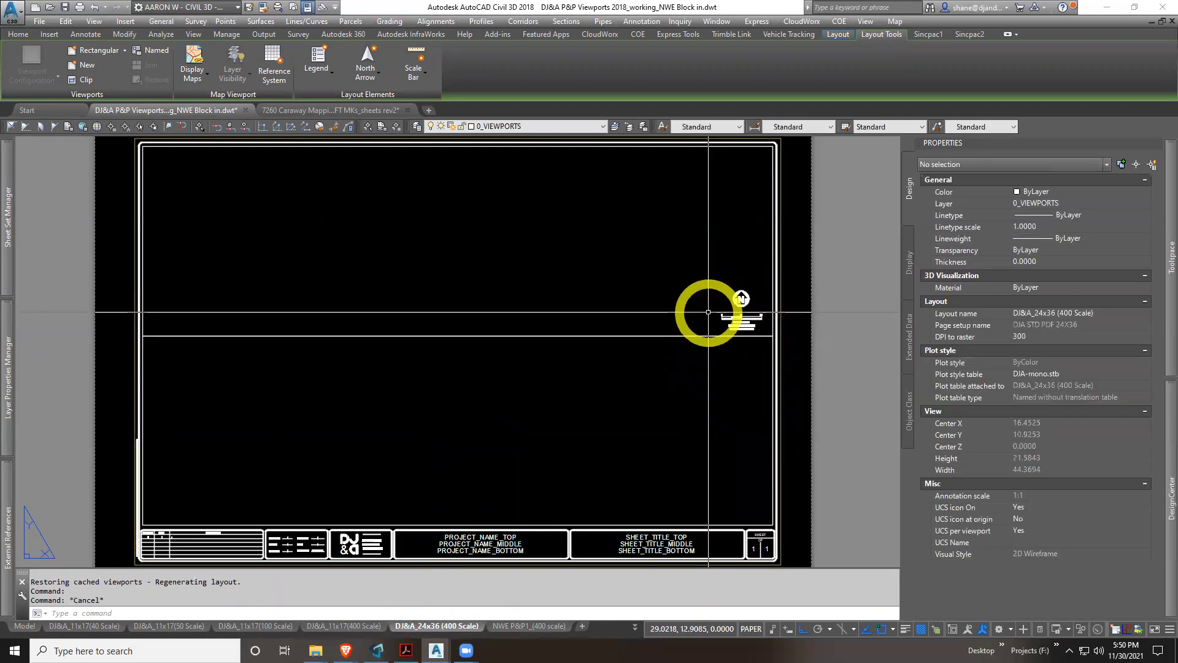
{"action": "scroll", "coordinate": [708, 311], "scroll_direction": "up", "scroll_amount": 2}
{"action": "scroll", "coordinate": [708, 311], "scroll_direction": "up", "scroll_amount": 2}
{"action": "left_click", "coordinate": [730, 297]}
{"action": "scroll", "coordinate": [730, 298], "scroll_direction": "up", "scroll_amount": 1}
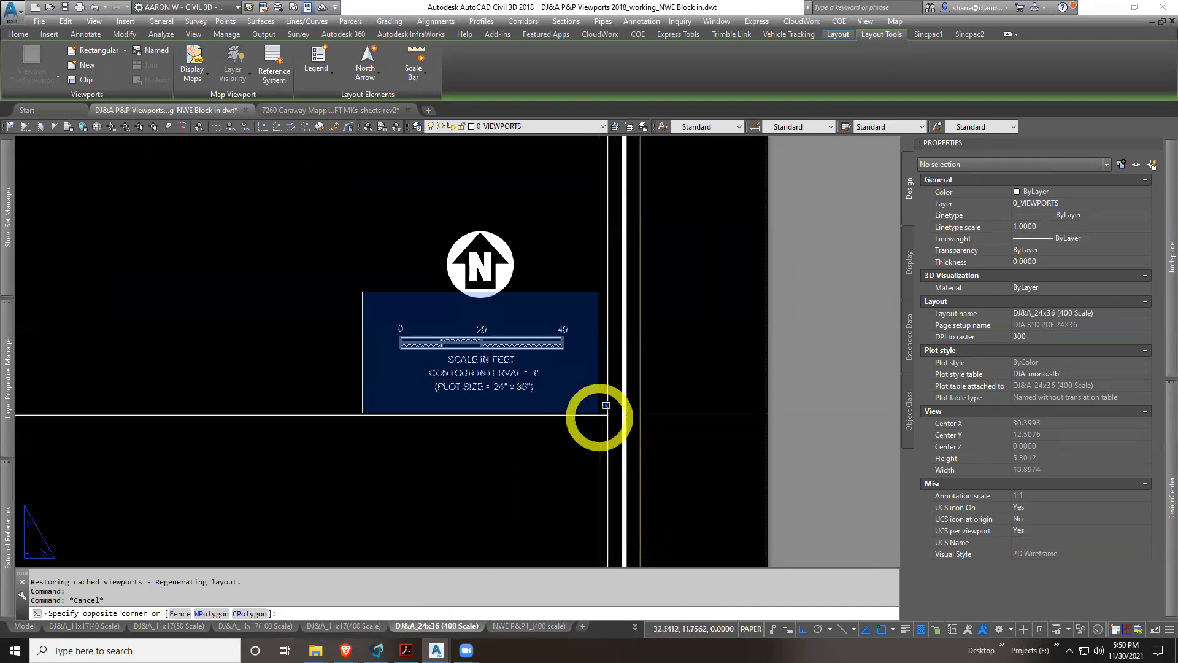
{"action": "key", "text": "Escape"}
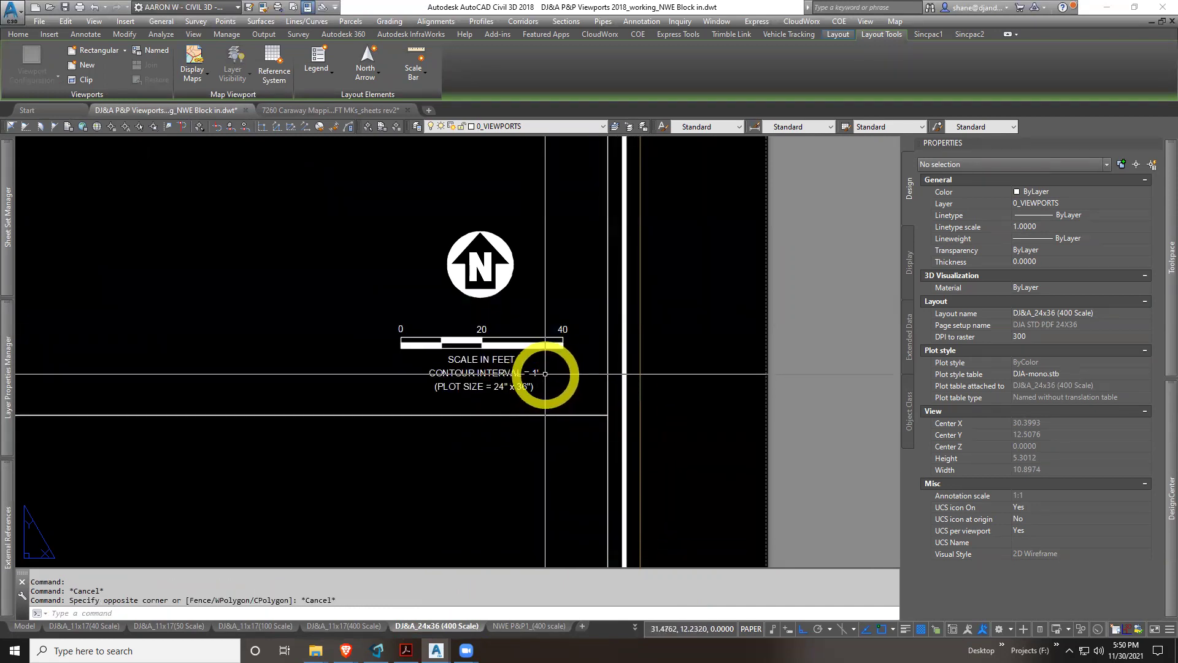
{"action": "left_click", "coordinate": [540, 400]}
{"action": "left_click", "coordinate": [472, 404]}
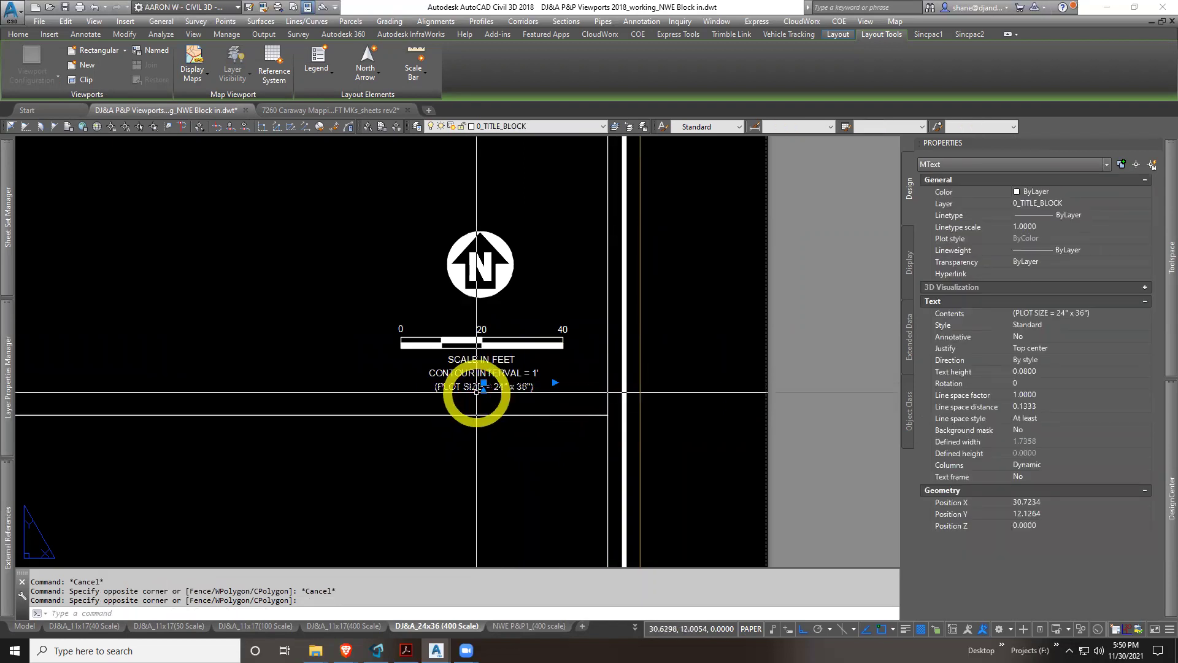
{"action": "scroll", "coordinate": [491, 385], "scroll_direction": "up", "scroll_amount": 2}
{"action": "key", "text": "Escape"}
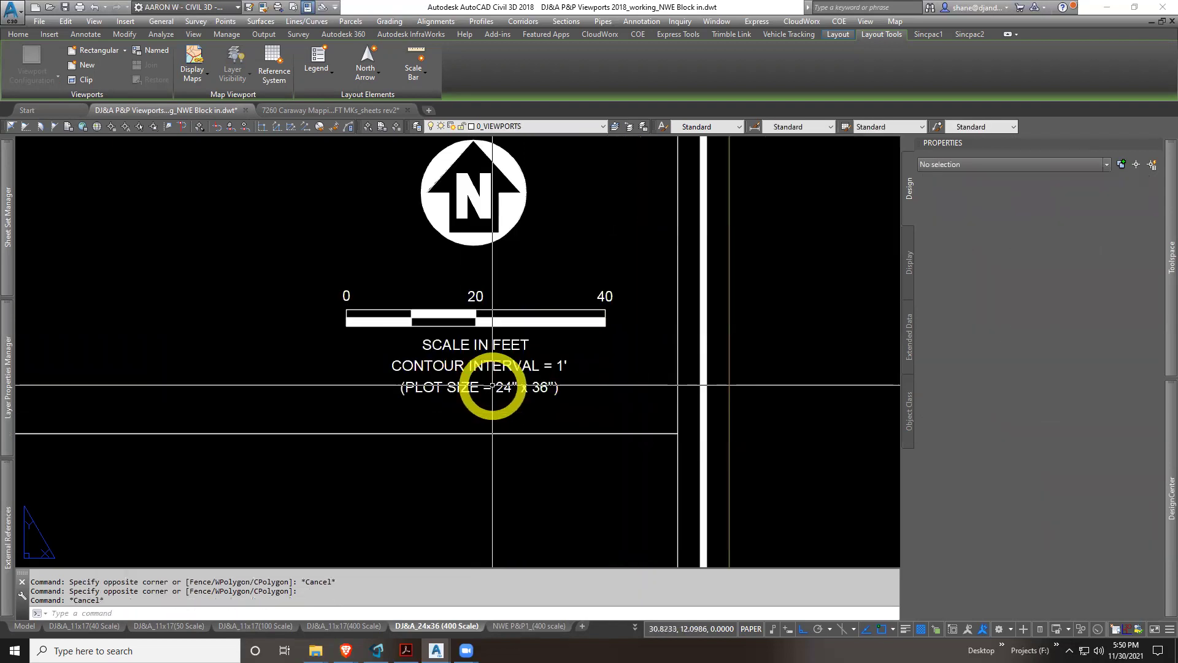
{"action": "double_click", "coordinate": [491, 385]}
Display the DJ&A_11x17(400 Scale) sheet zoomed to its full extents
{"action": "left_click", "coordinate": [359, 626]}
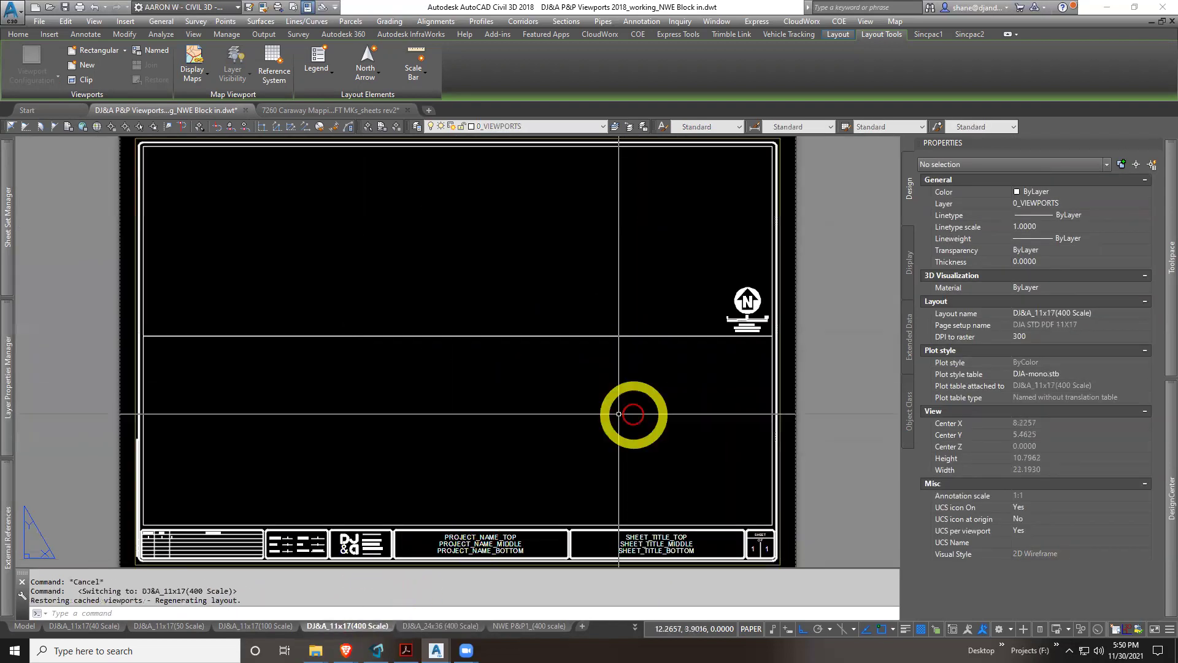
{"action": "scroll", "coordinate": [703, 333], "scroll_direction": "up", "scroll_amount": 5}
{"action": "scroll", "coordinate": [718, 351], "scroll_direction": "up", "scroll_amount": 4}
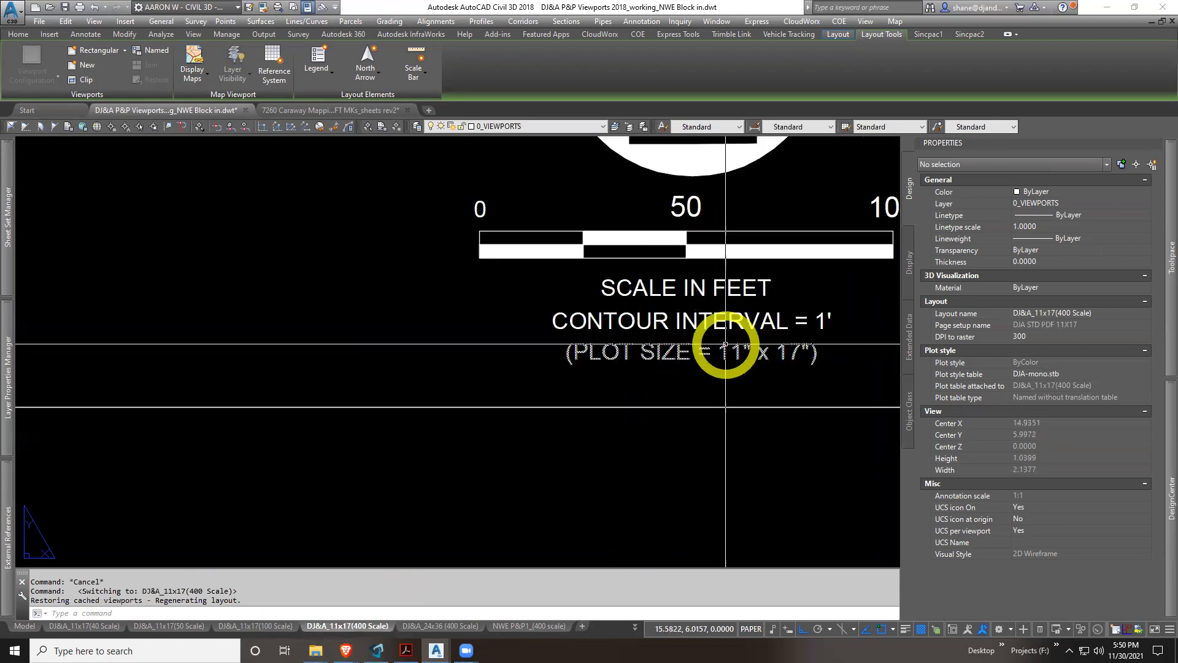
{"action": "middle_click", "coordinate": [726, 345]}
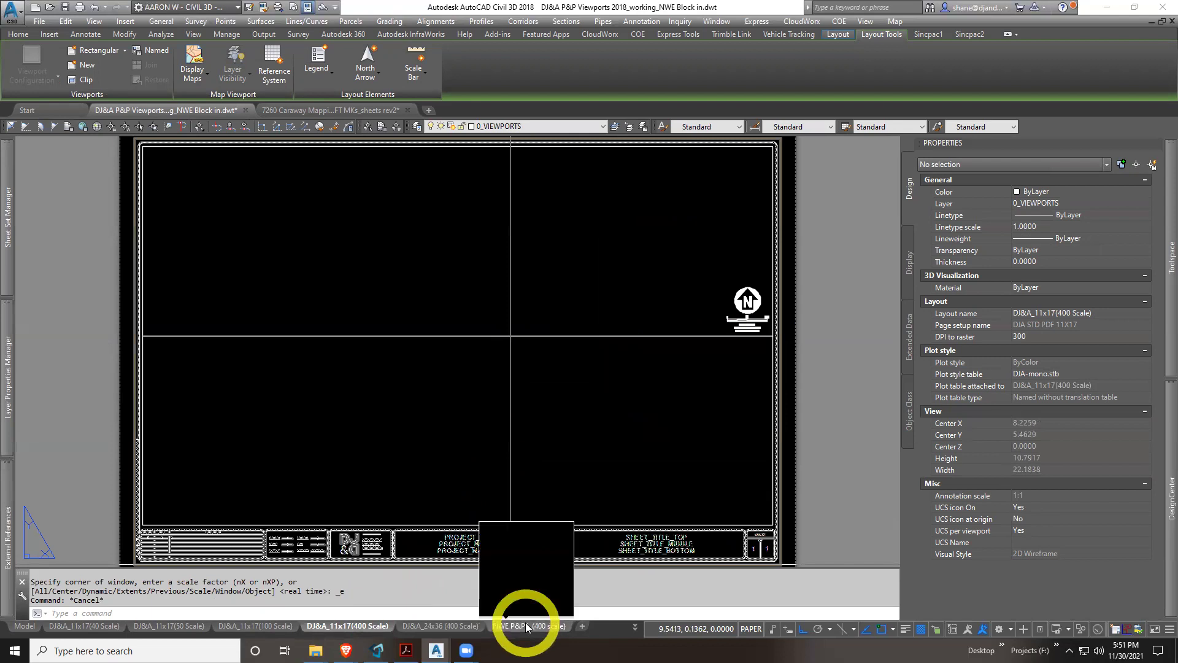
{"action": "mouse_move", "coordinate": [529, 625]}
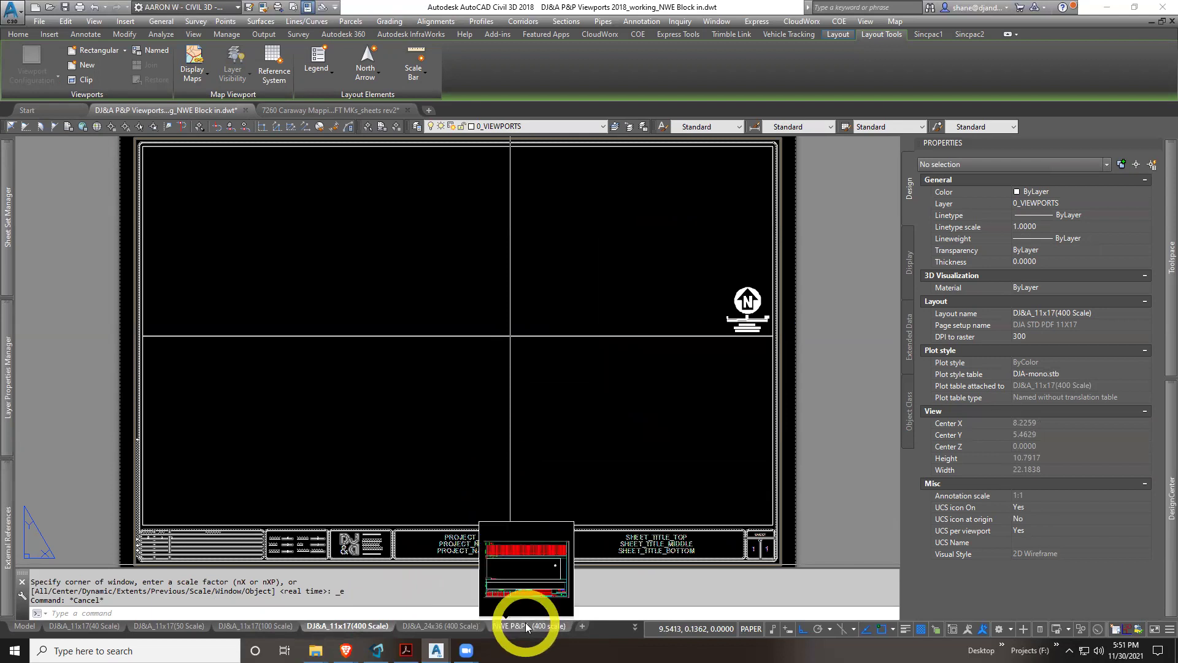
On the NWE P&P1_(400 scale) sheet, select the plan and profile viewports to check their properties
{"action": "left_click", "coordinate": [526, 626]}
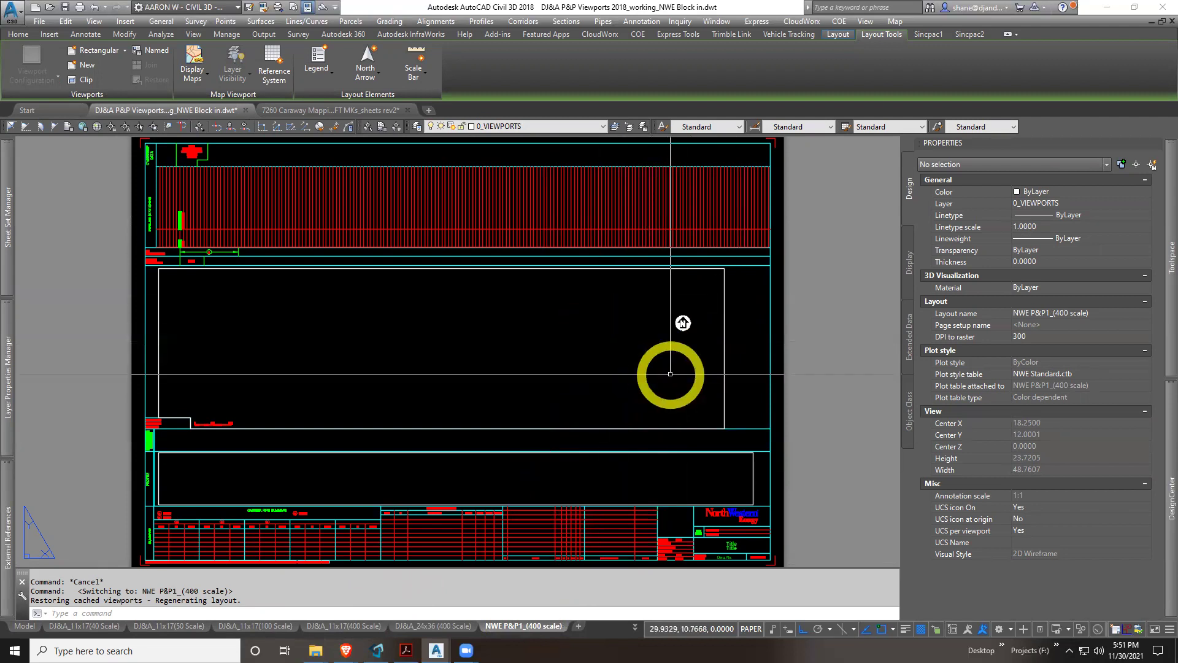
{"action": "left_click", "coordinate": [671, 394]}
{"action": "left_click", "coordinate": [702, 423]}
{"action": "left_click", "coordinate": [761, 472]}
{"action": "left_click", "coordinate": [529, 459]}
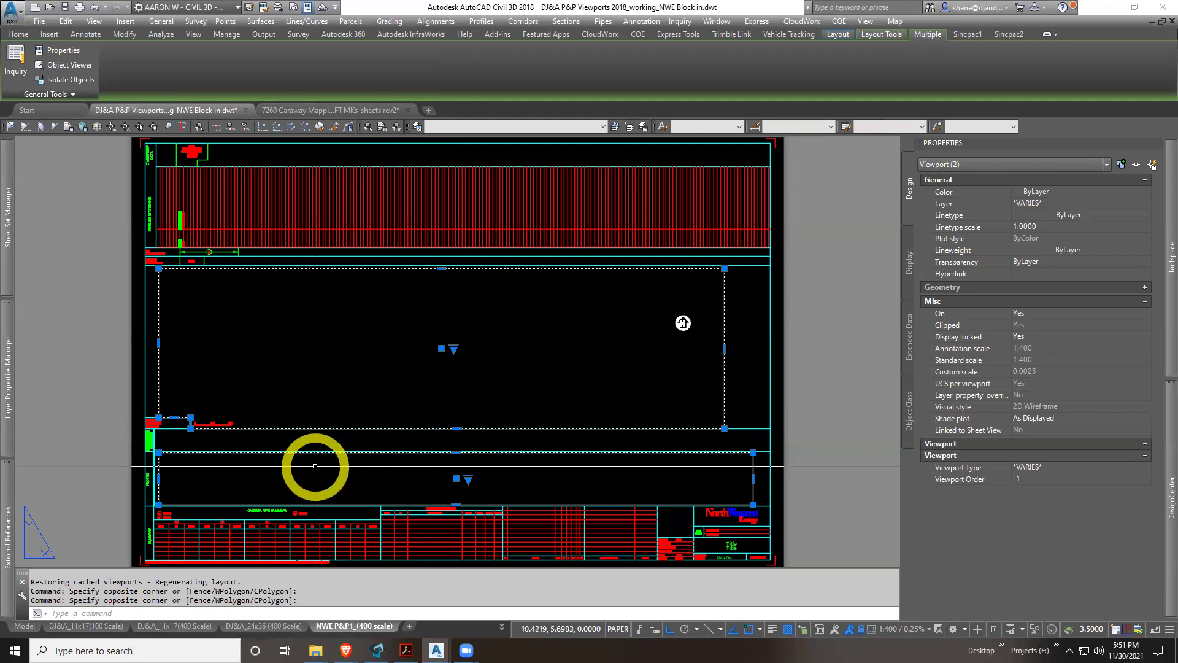
{"action": "left_click", "coordinate": [315, 465]}
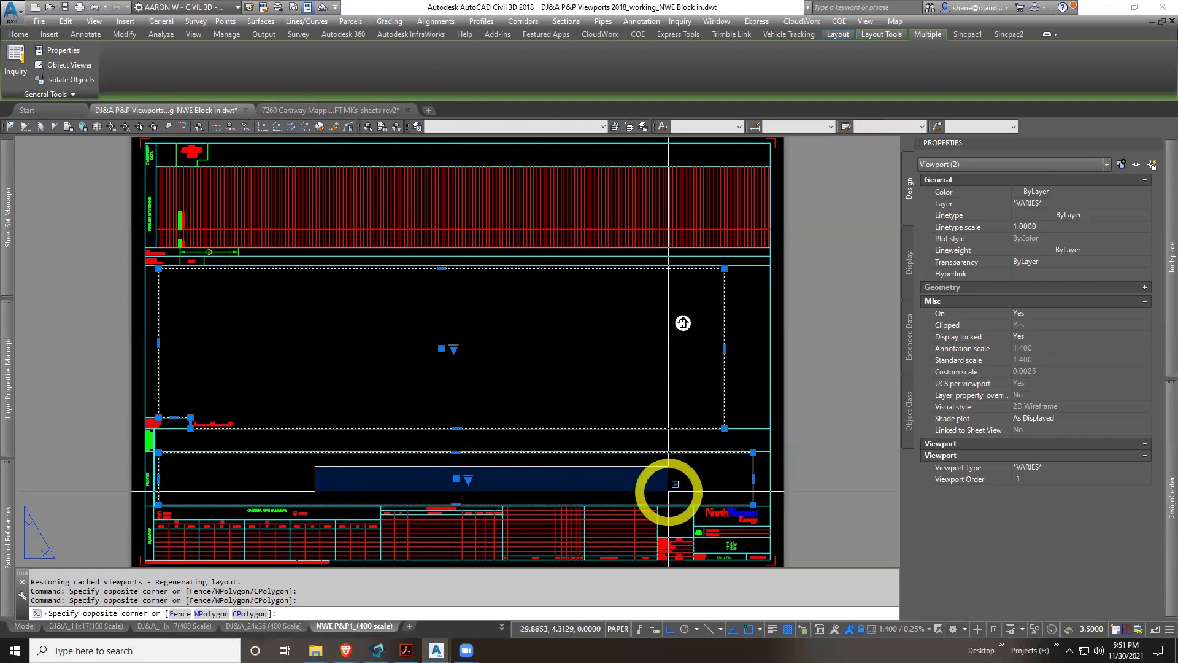
{"action": "key", "text": "Escape"}
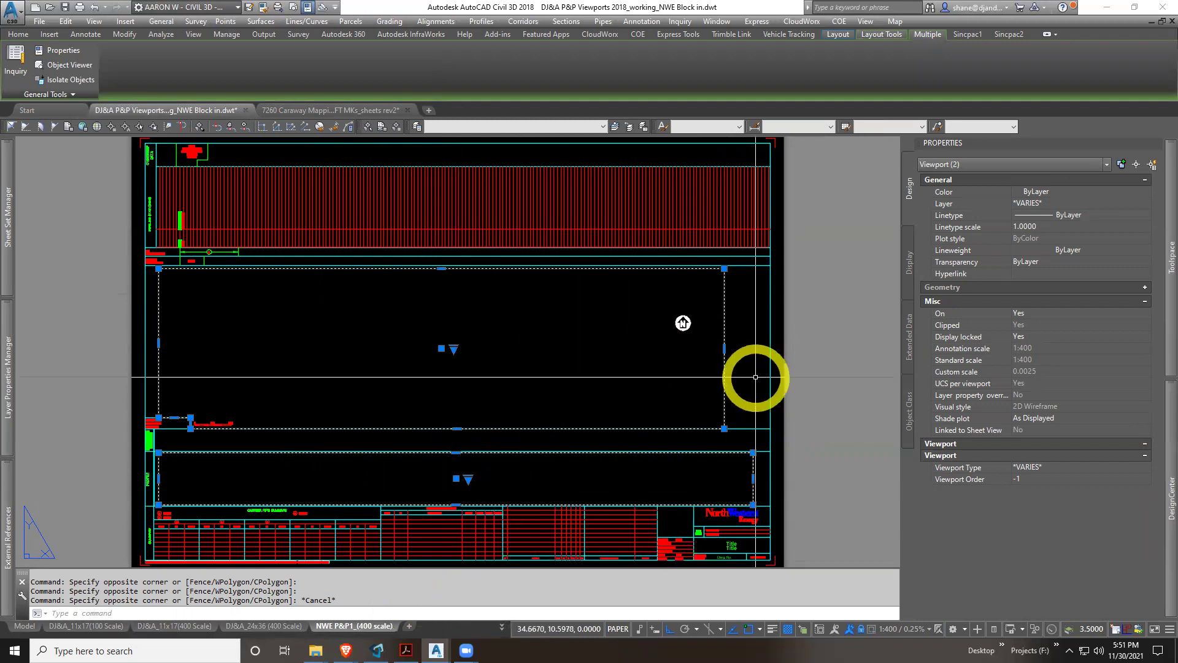
{"action": "key", "text": "Escape"}
Select the north arrow block, then zoom out to the whole sheet
{"action": "left_click", "coordinate": [688, 341]}
{"action": "key", "text": "Escape"}
{"action": "left_click", "coordinate": [700, 347]}
{"action": "scroll", "coordinate": [700, 347], "scroll_direction": "up", "scroll_amount": 5}
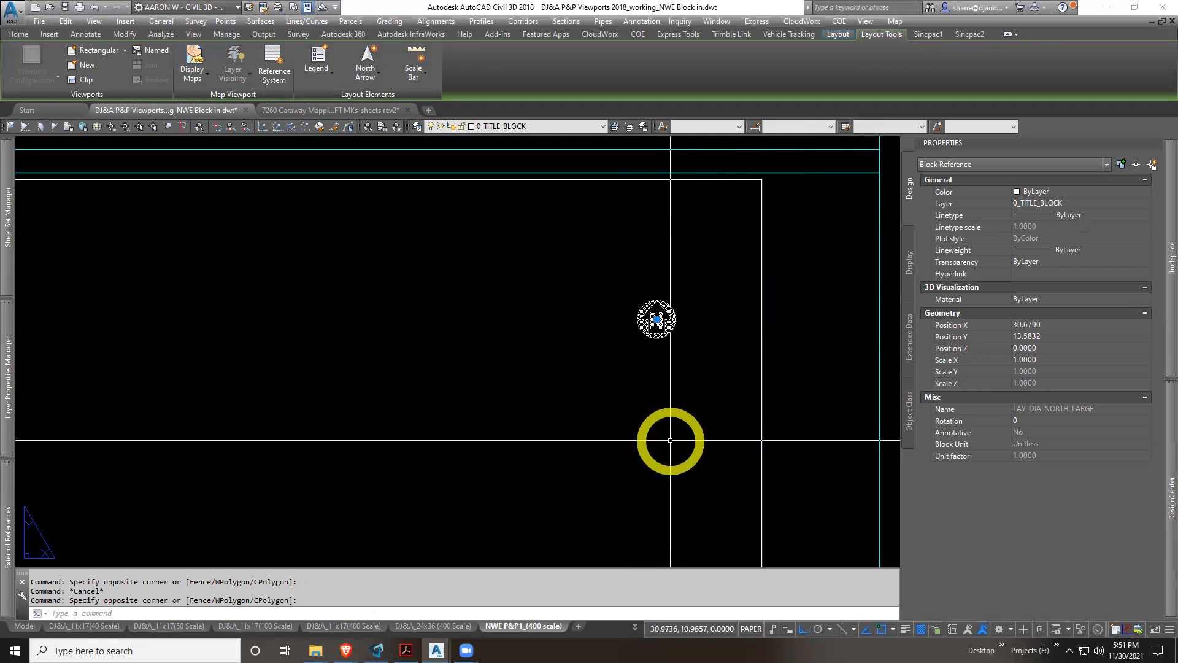
{"action": "middle_click", "coordinate": [669, 440]}
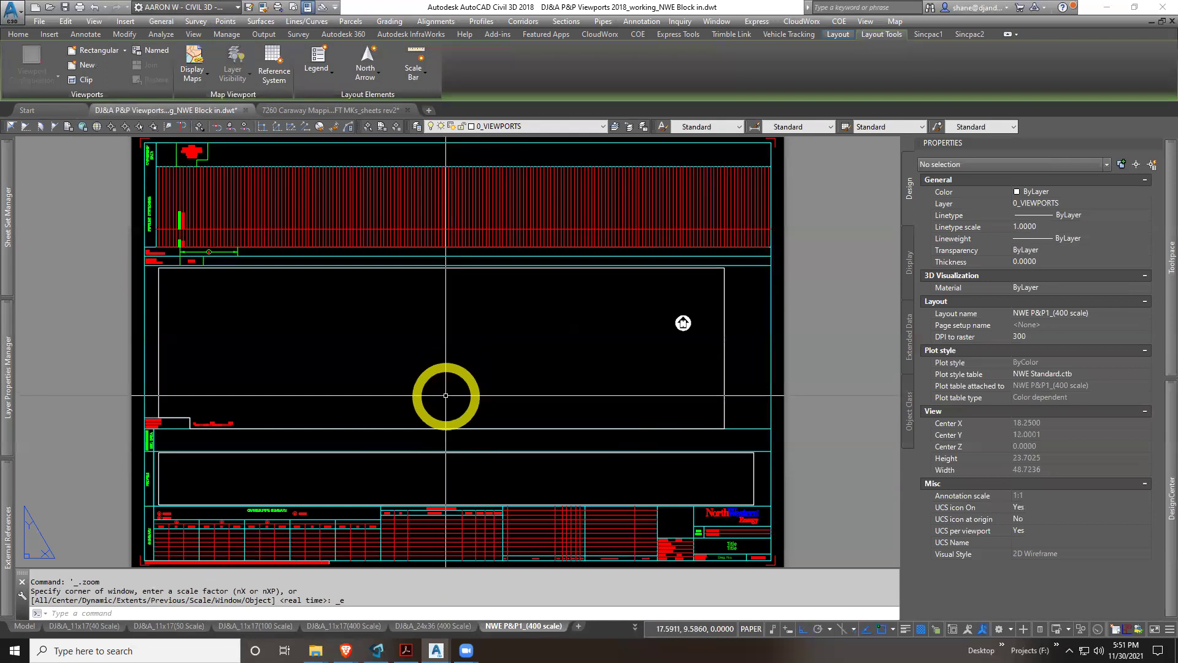
Flip through the 24x36 and 11x17 sheets, then switch to the 7260 Caraway Mapping drawing
{"action": "left_click", "coordinate": [445, 625]}
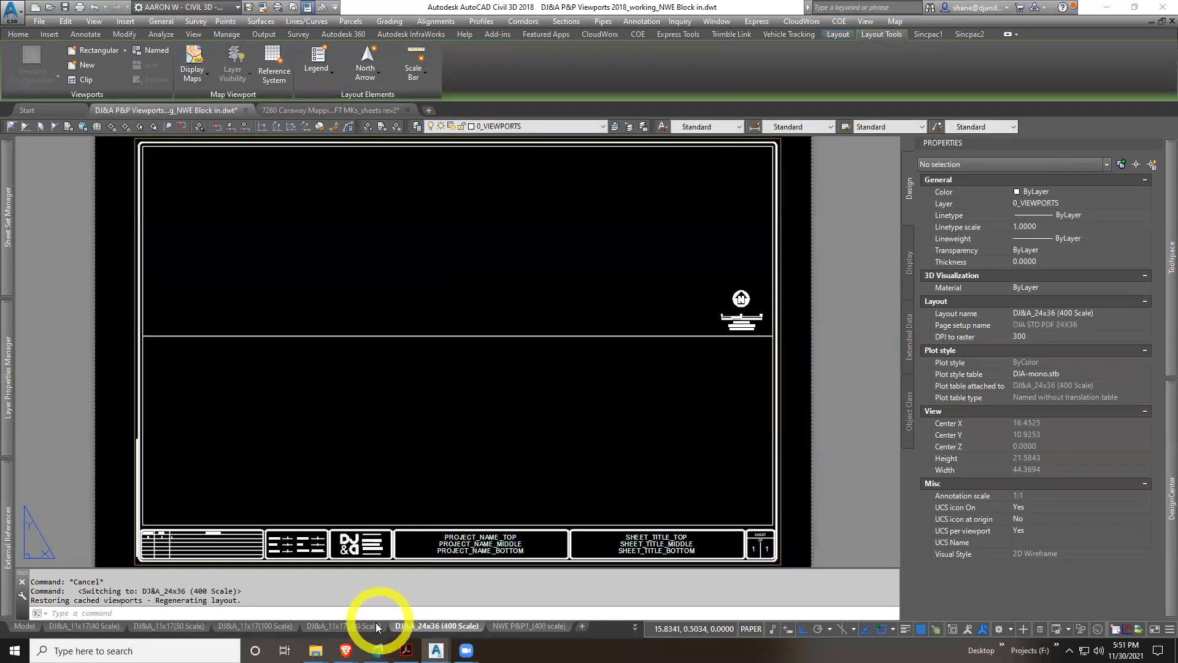
{"action": "left_click", "coordinate": [377, 626]}
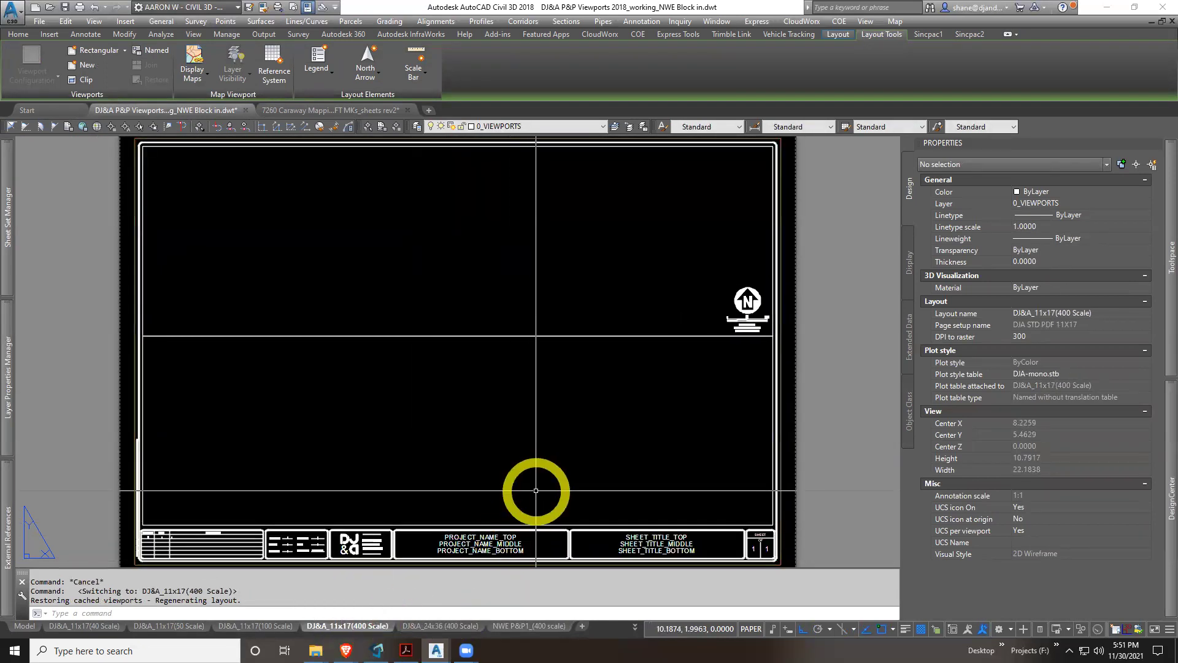
{"action": "left_click", "coordinate": [661, 262]}
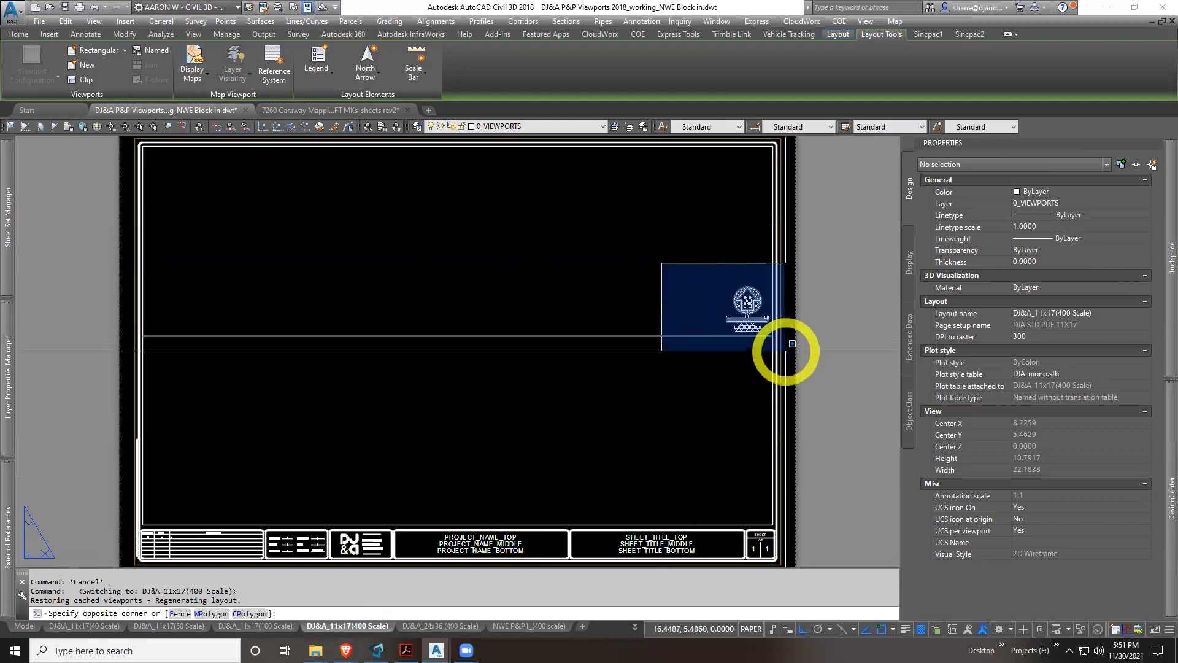
{"action": "key", "text": "Escape"}
{"action": "key", "text": "Escape"}
{"action": "key", "text": "Escape"}
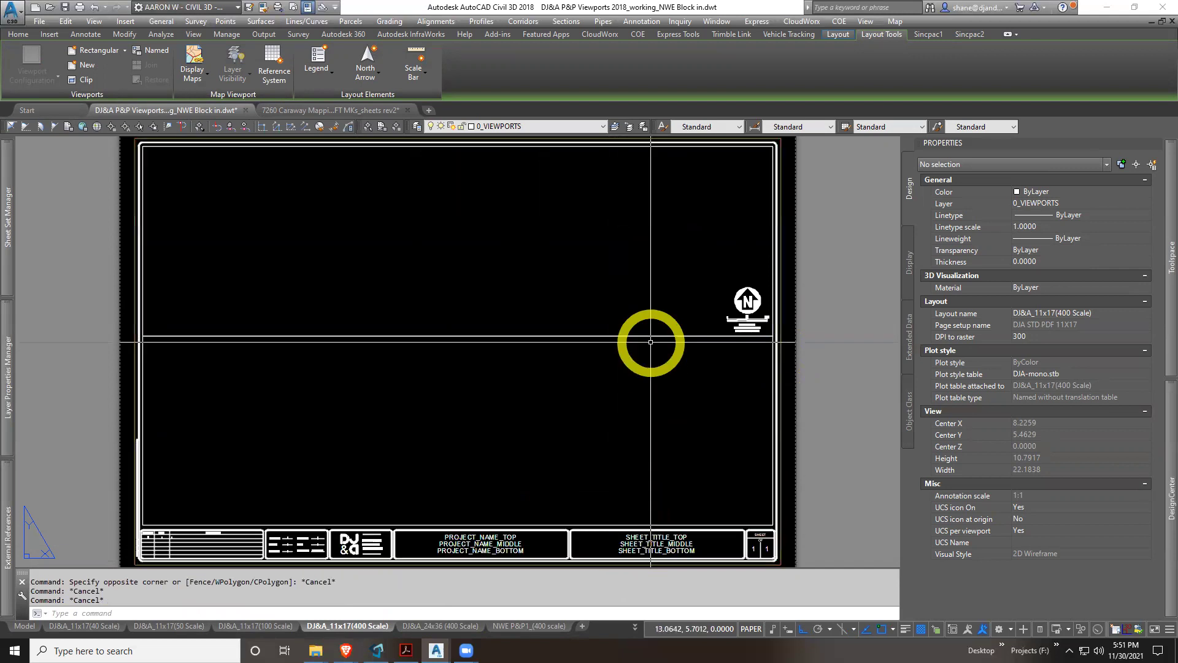
{"action": "left_click", "coordinate": [368, 112]}
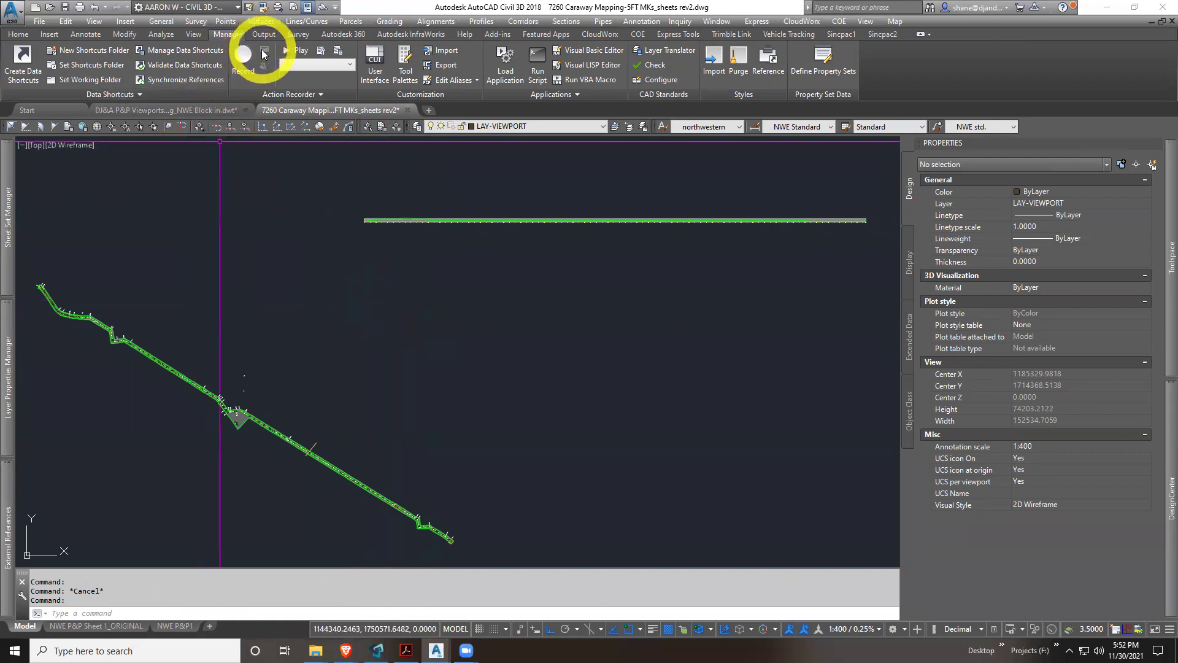
Launch Create View Frames from the Output tab, keeping the 7260 Caraway Pipeline CL alignment
{"action": "left_click", "coordinate": [192, 34]}
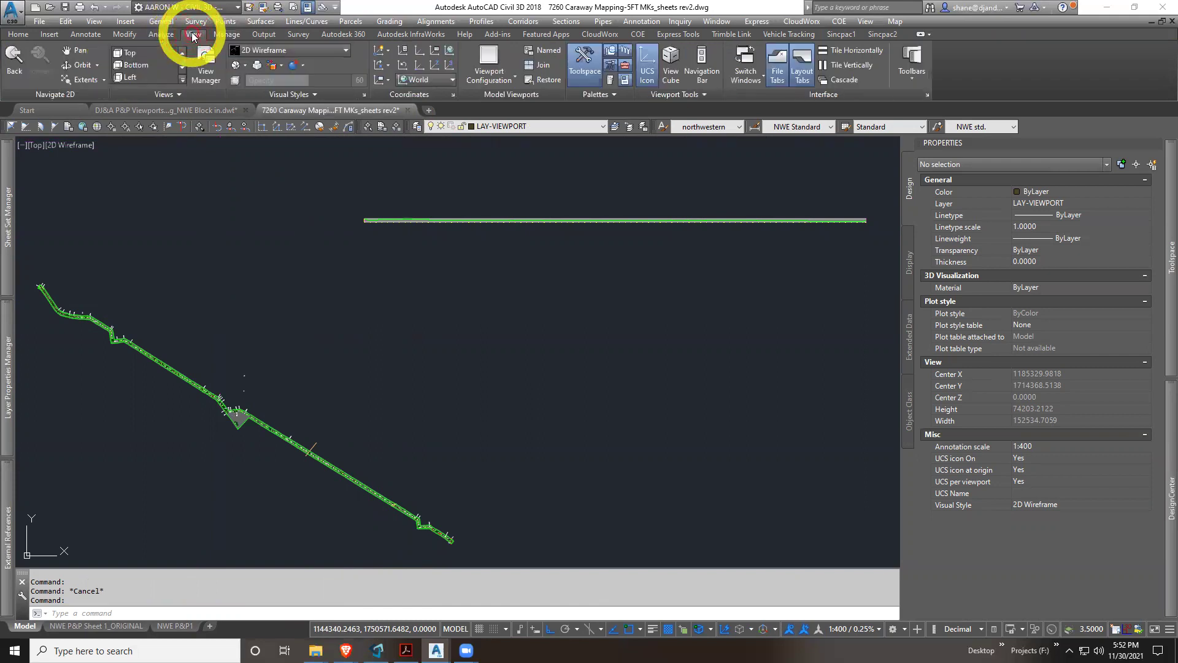
{"action": "left_click", "coordinate": [263, 35]}
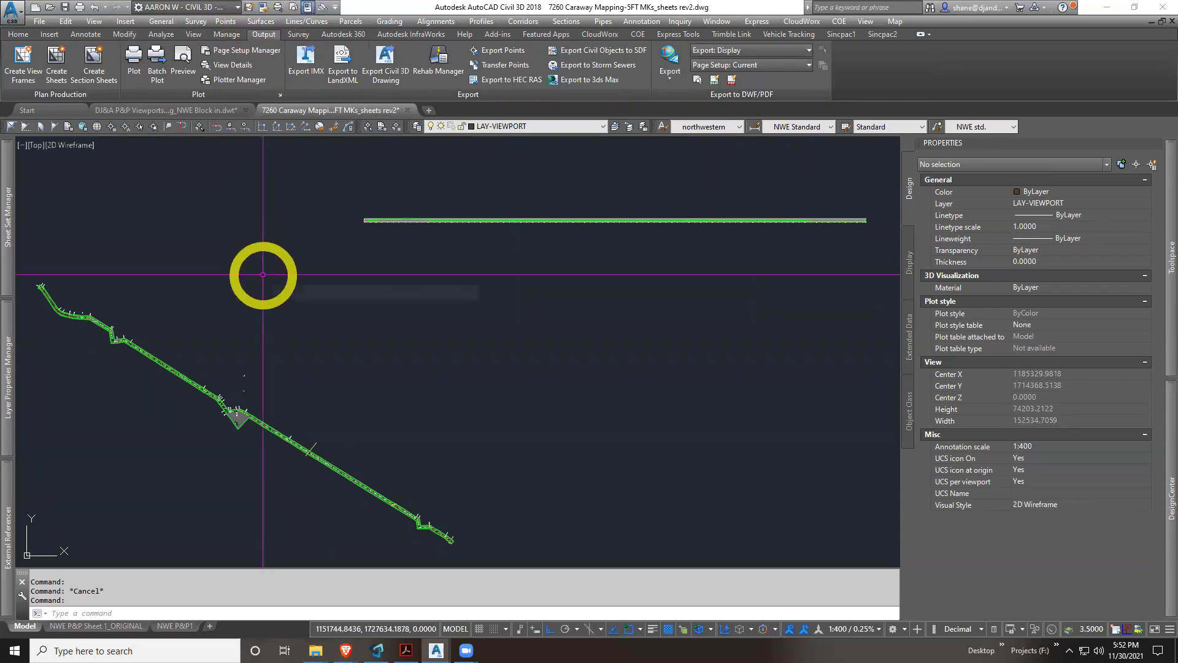
{"action": "left_click", "coordinate": [24, 57]}
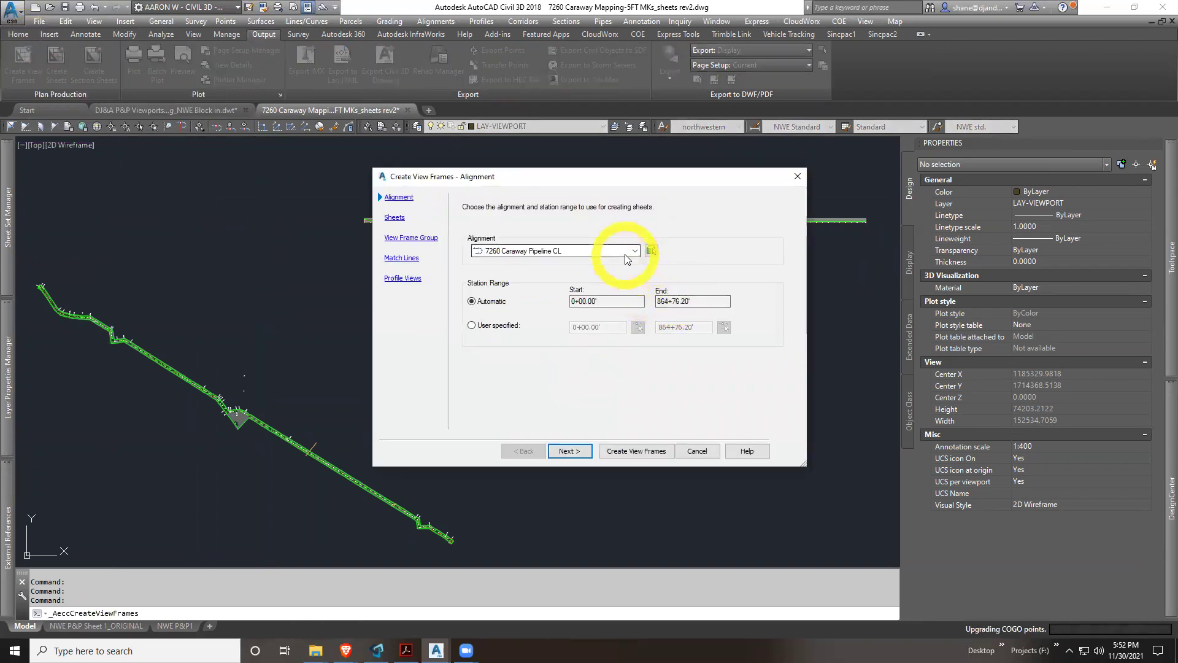
{"action": "left_click", "coordinate": [625, 260]}
{"action": "left_click", "coordinate": [620, 255]}
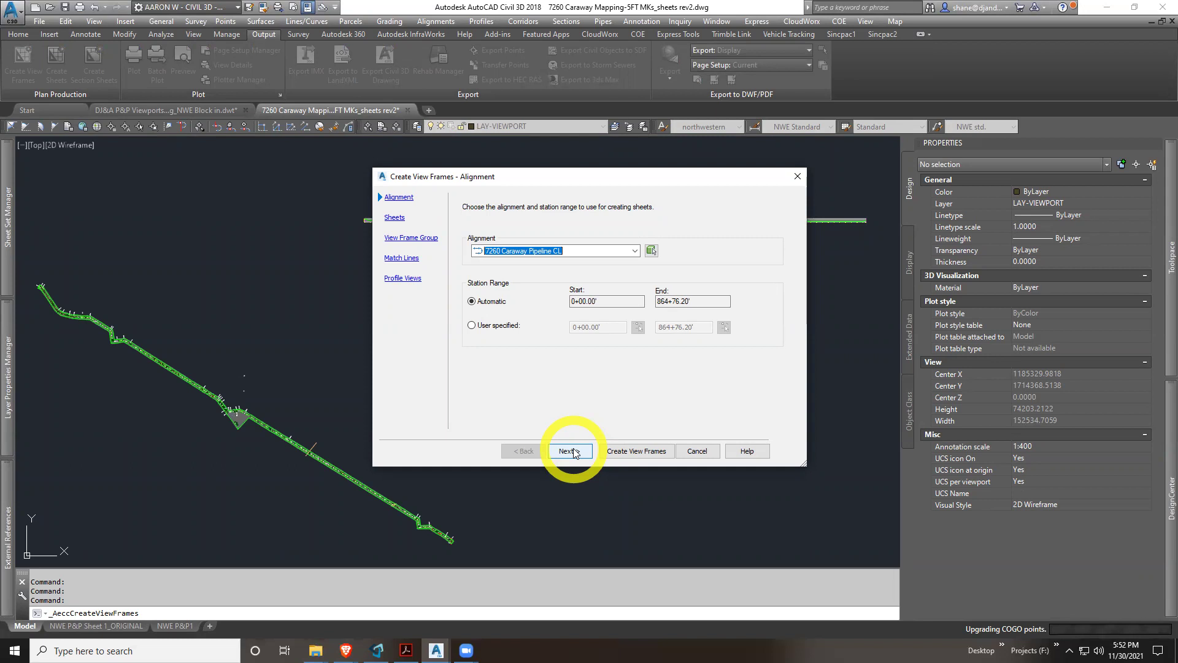
On the Sheets page, browse to the View Frames seed-files DWT folder for a new sheet template
{"action": "left_click", "coordinate": [574, 452]}
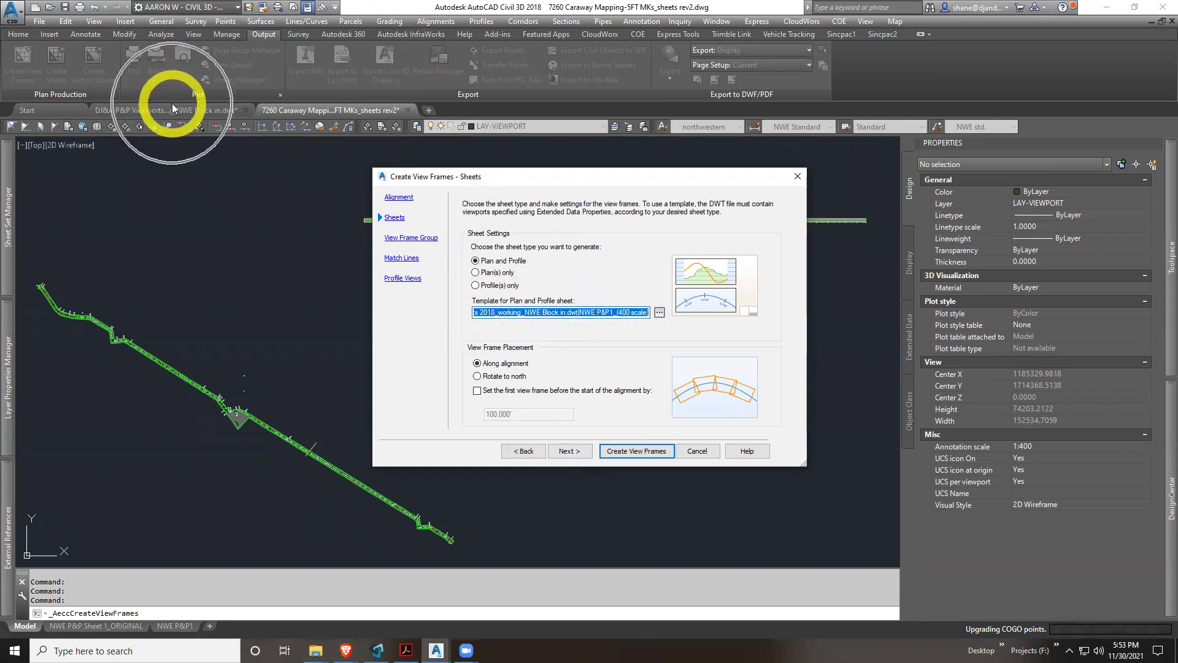
{"action": "left_click", "coordinate": [659, 313]}
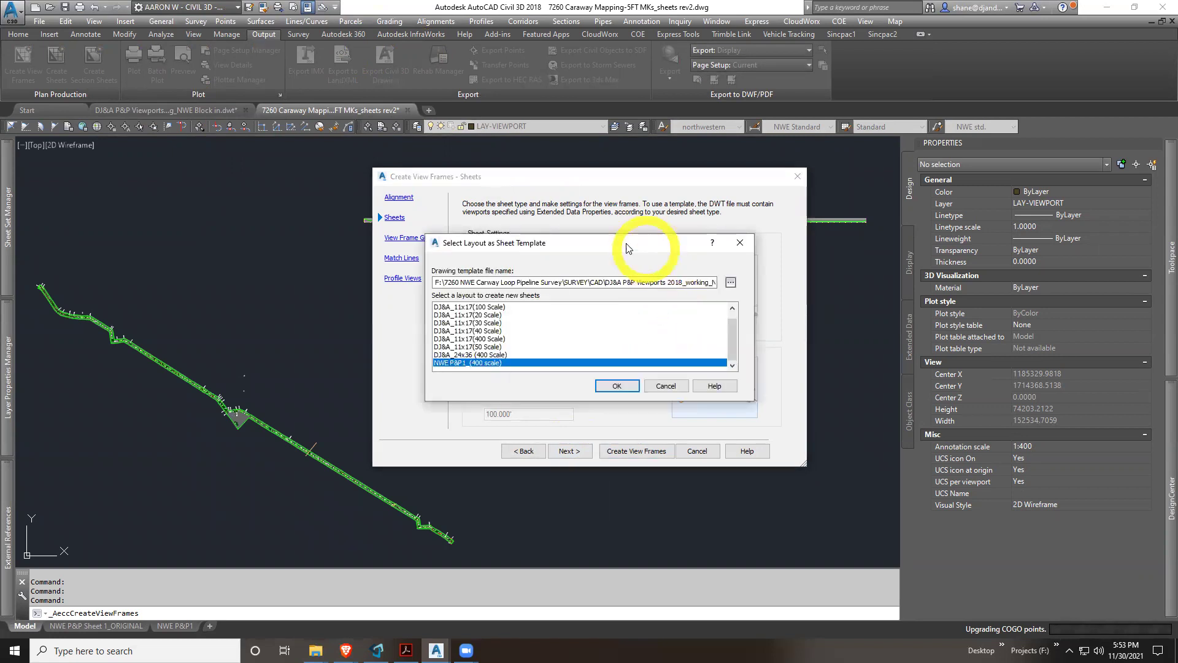
{"action": "left_click", "coordinate": [731, 283]}
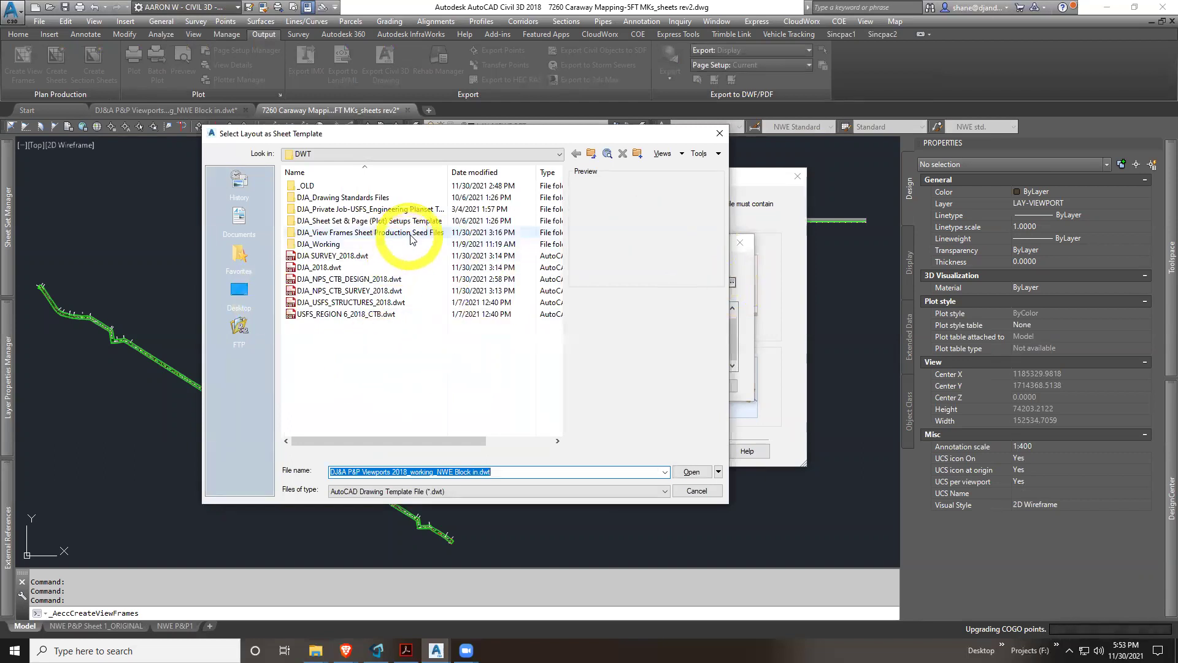
{"action": "left_click", "coordinate": [344, 232]}
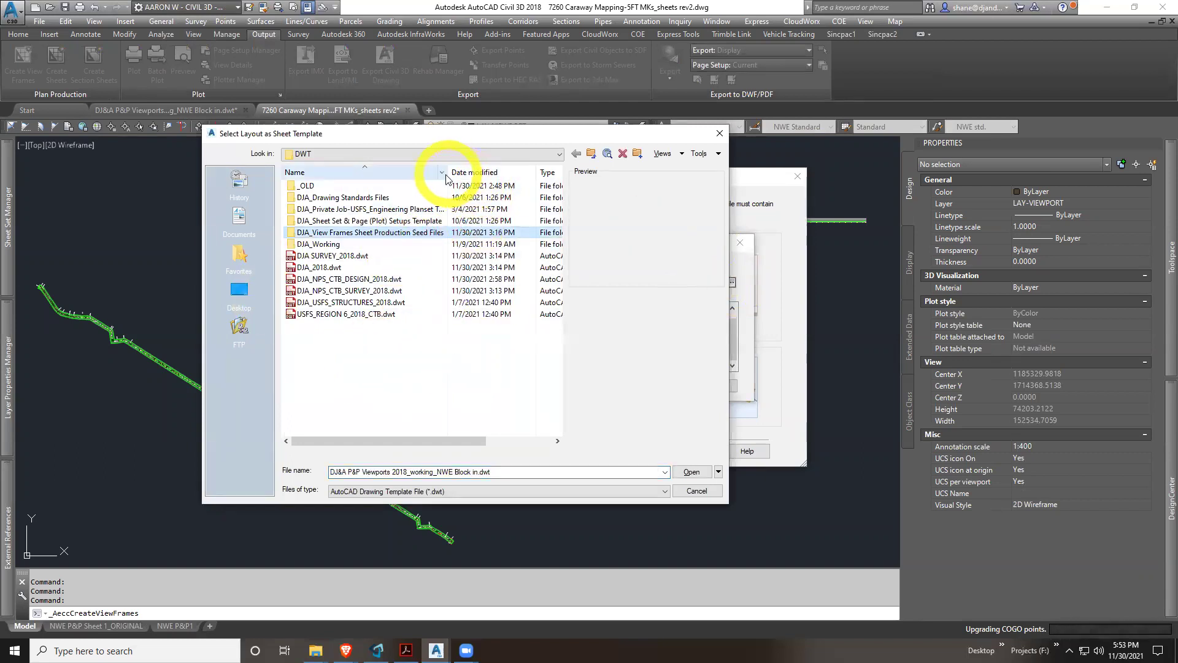
{"action": "left_click", "coordinate": [449, 154]}
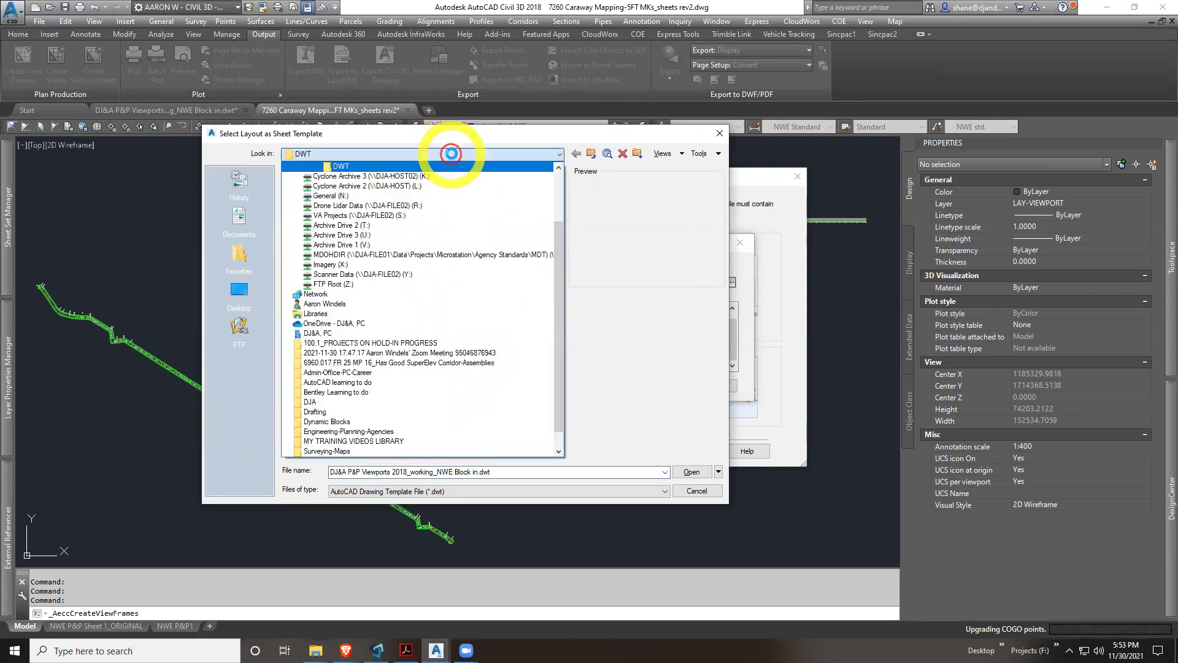
{"action": "scroll", "coordinate": [454, 148], "scroll_direction": "up", "scroll_amount": 2}
{"action": "scroll", "coordinate": [454, 149], "scroll_direction": "up", "scroll_amount": 1}
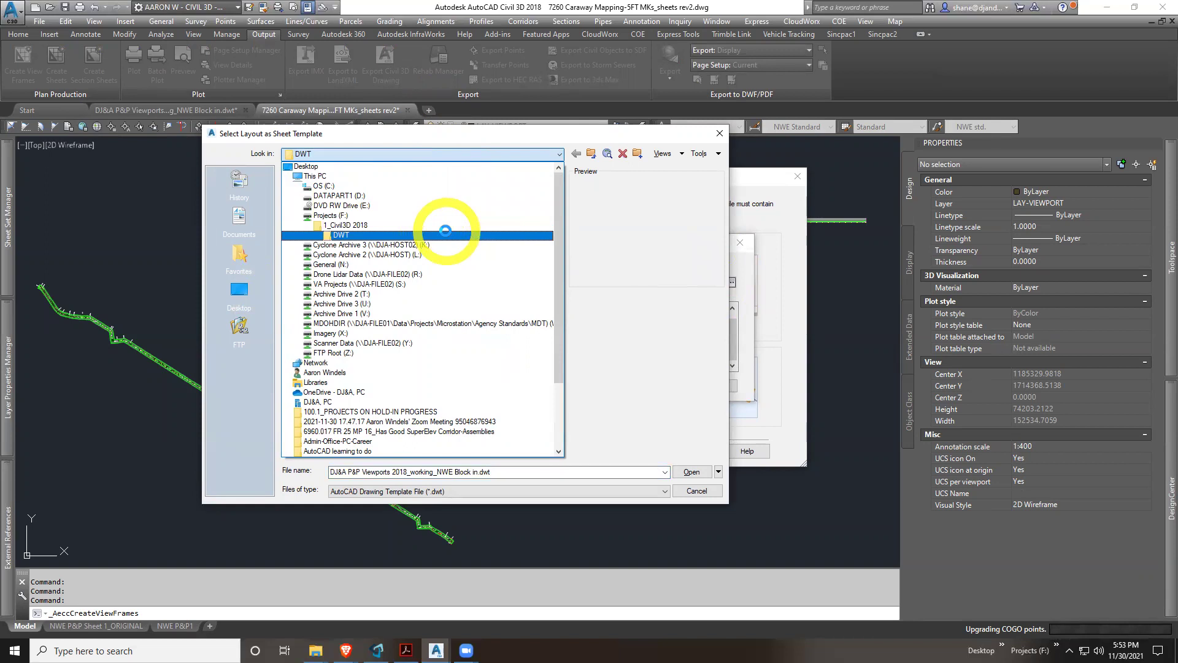
{"action": "left_click", "coordinate": [445, 235]}
{"action": "double_click", "coordinate": [421, 228]}
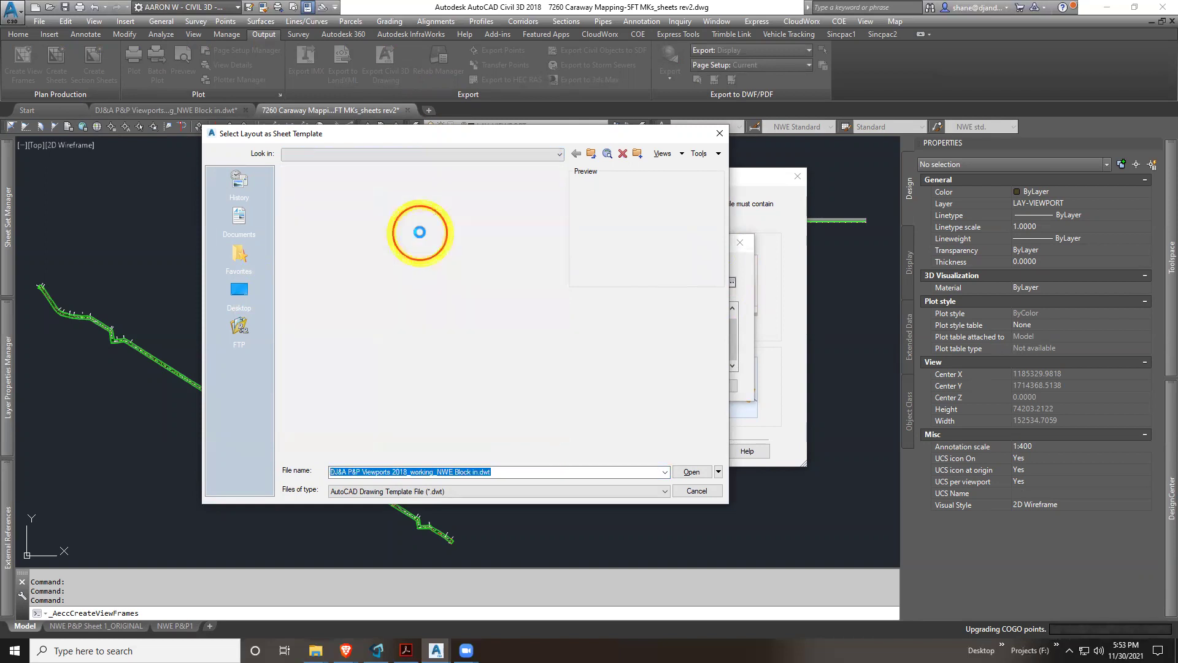
Browse from the DWT template folder up to the Projects (F:) drive's project folders
{"action": "left_click", "coordinate": [411, 190]}
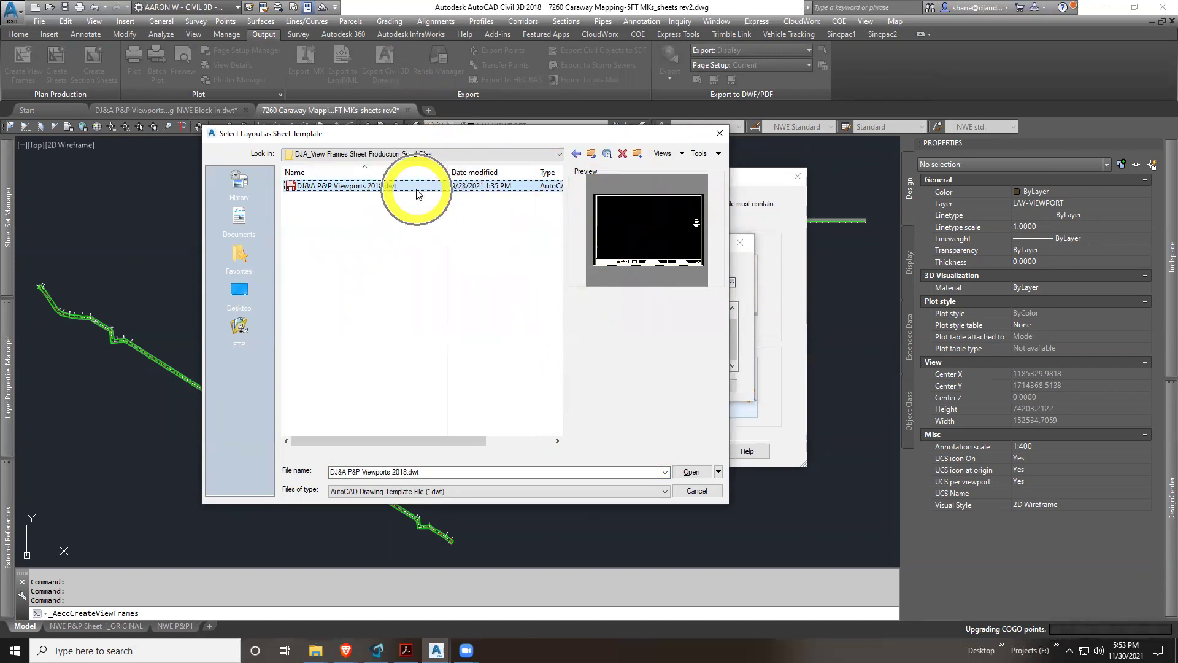
{"action": "mouse_move", "coordinate": [418, 191]}
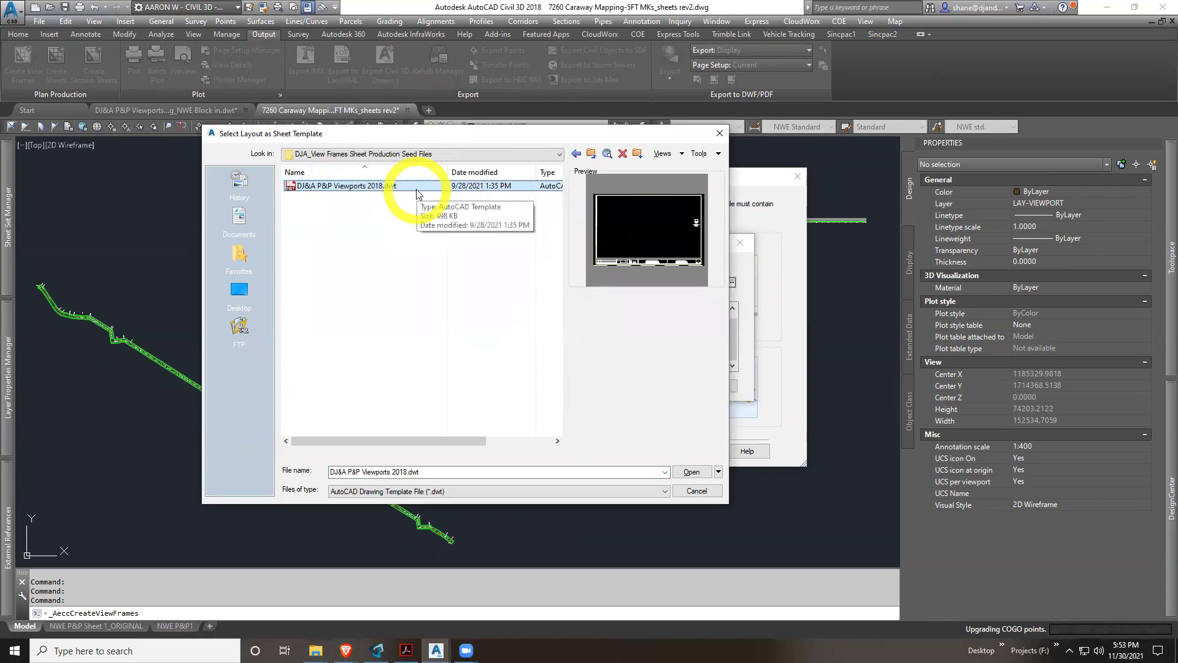
{"action": "key", "text": "BackSpace"}
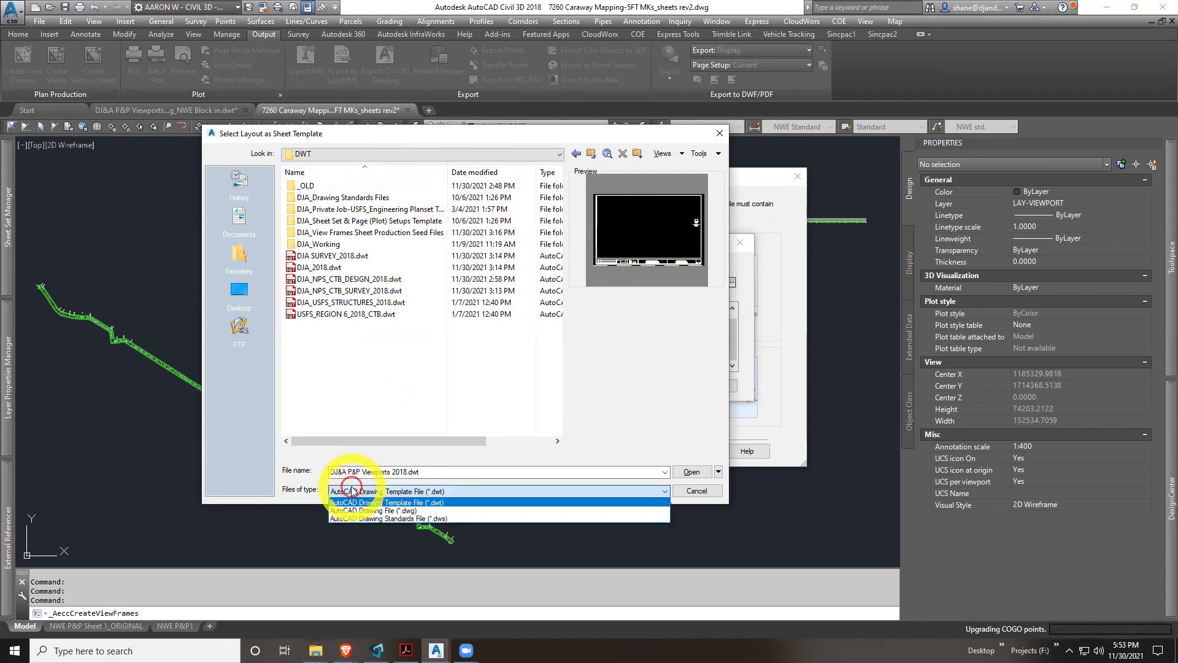
{"action": "left_click", "coordinate": [351, 427]}
{"action": "left_click", "coordinate": [368, 355]}
{"action": "key", "text": "BackSpace"}
{"action": "key", "text": "BackSpace"}
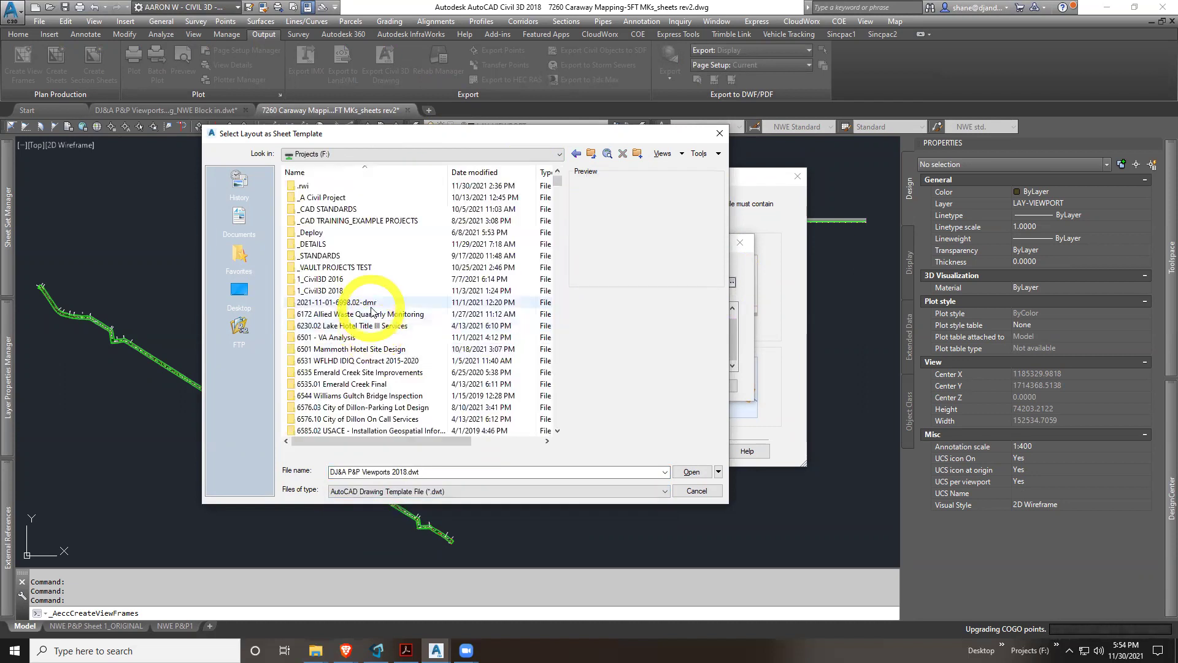
{"action": "left_click", "coordinate": [368, 316]}
{"action": "scroll", "coordinate": [368, 316], "scroll_direction": "down", "scroll_amount": 10}
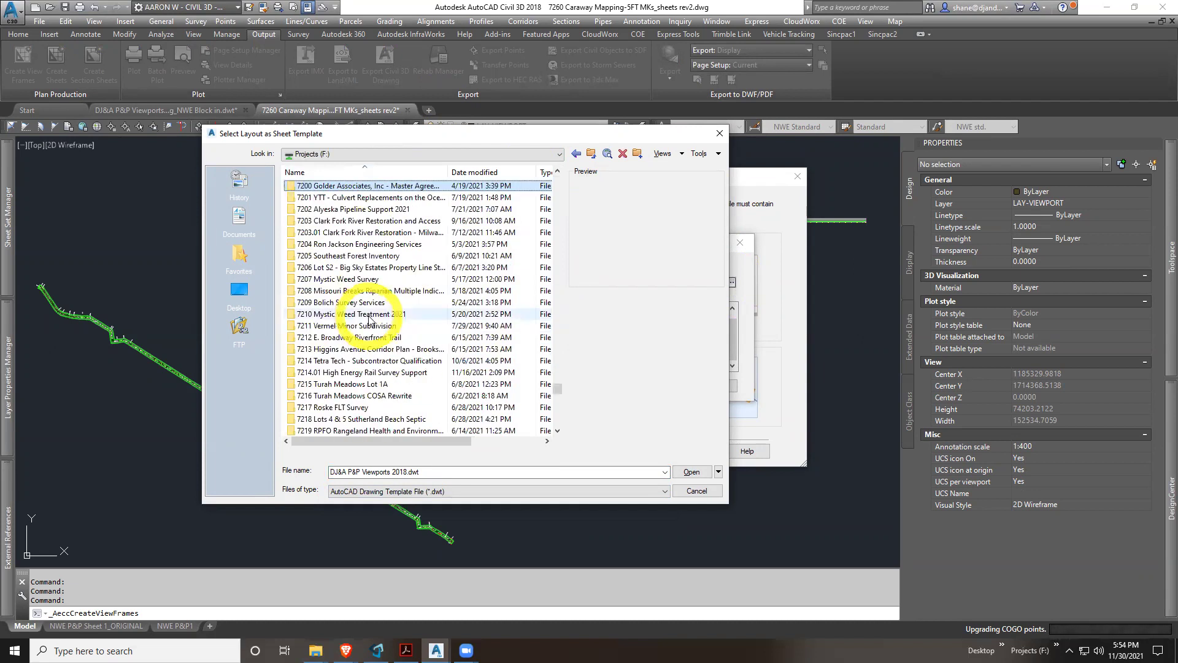
{"action": "scroll", "coordinate": [377, 324], "scroll_direction": "down", "scroll_amount": 3}
{"action": "scroll", "coordinate": [384, 329], "scroll_direction": "down", "scroll_amount": 3}
{"action": "scroll", "coordinate": [385, 331], "scroll_direction": "down", "scroll_amount": 2}
{"action": "scroll", "coordinate": [384, 341], "scroll_direction": "down", "scroll_amount": 3}
{"action": "scroll", "coordinate": [384, 352], "scroll_direction": "down", "scroll_amount": 2}
{"action": "scroll", "coordinate": [383, 365], "scroll_direction": "down", "scroll_amount": 2}
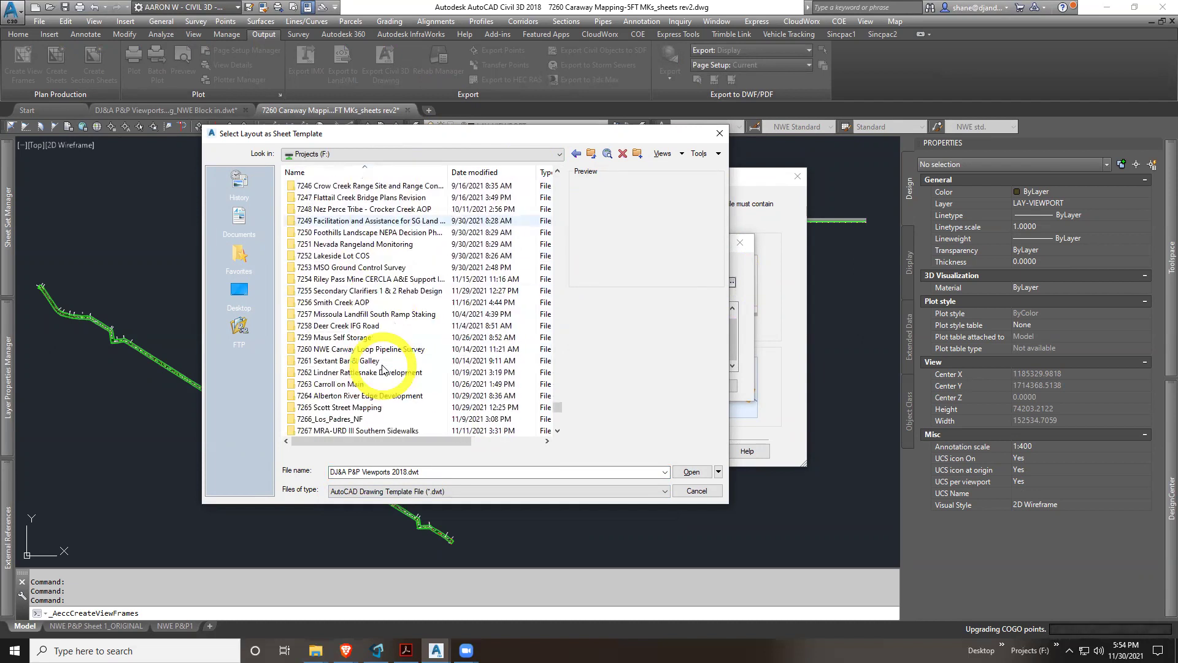
Load the DJ&A P&P Viewports 2018_working_NWE Block in template from 7260 NWE Carway Loop Pipeline Survey\SURVEY\CAD
{"action": "double_click", "coordinate": [352, 348]}
{"action": "double_click", "coordinate": [329, 314]}
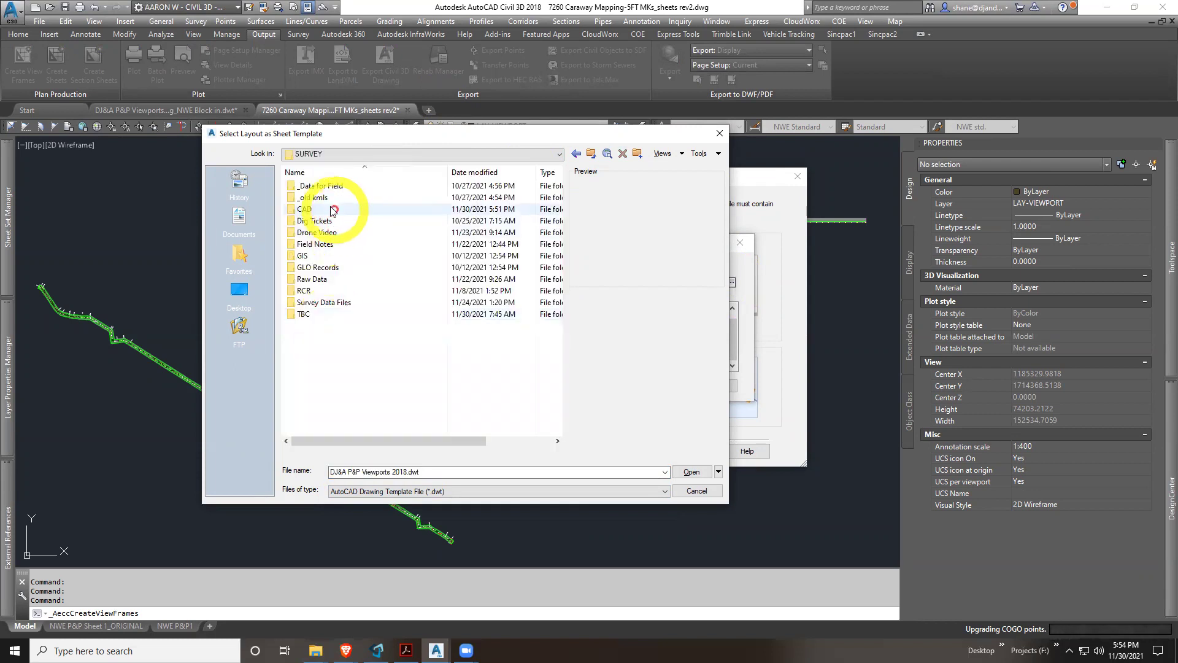
{"action": "double_click", "coordinate": [334, 197]}
{"action": "left_click", "coordinate": [353, 302]}
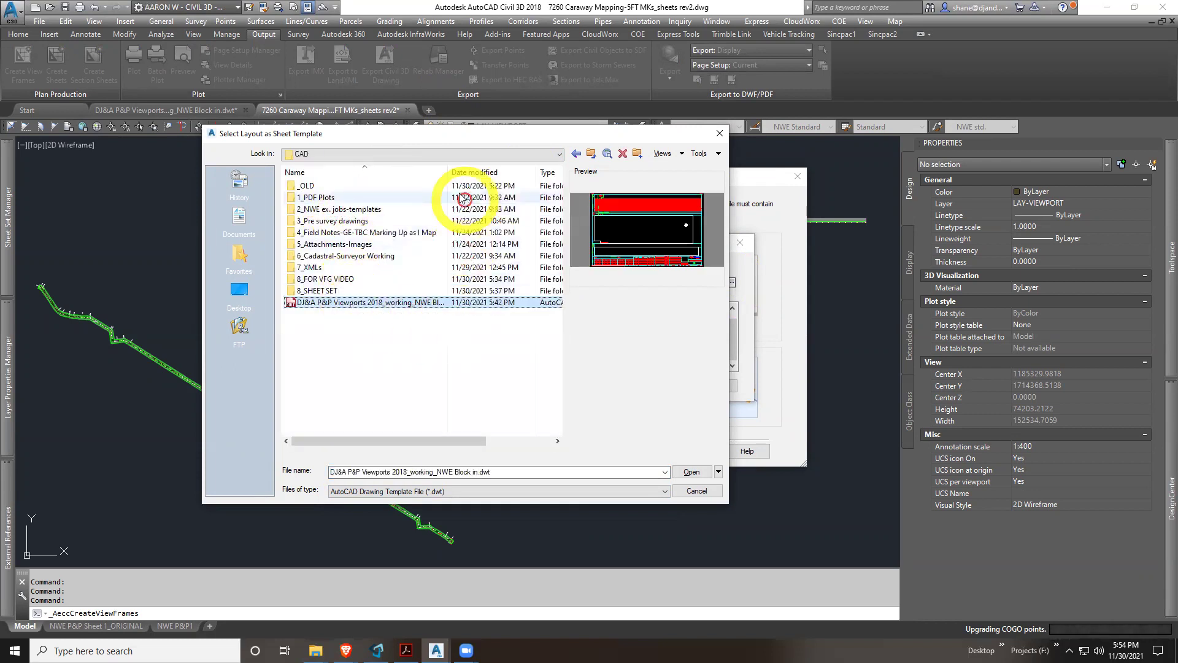
{"action": "left_click_drag", "start_coordinate": [447, 173], "coordinate": [481, 174]}
{"action": "left_click", "coordinate": [617, 227]}
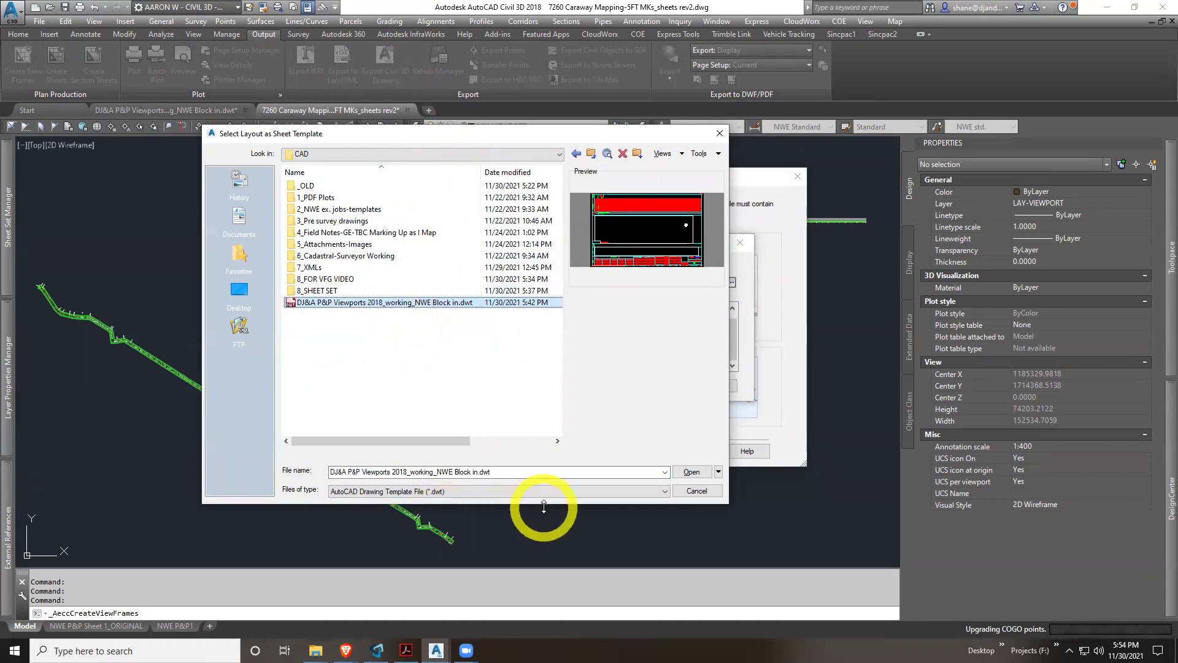
{"action": "left_click", "coordinate": [692, 472]}
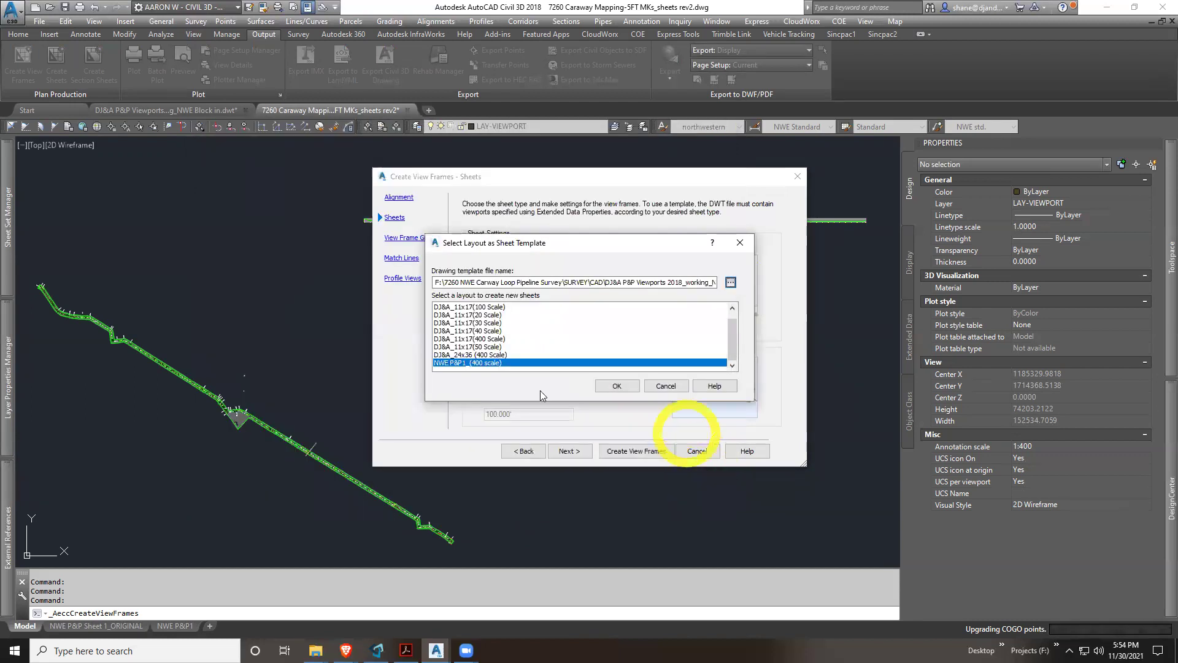
Choose NWE P&P1 (400 scale) as the sheet template layout
{"action": "left_click", "coordinate": [497, 355]}
{"action": "scroll", "coordinate": [497, 355], "scroll_direction": "up", "scroll_amount": 1}
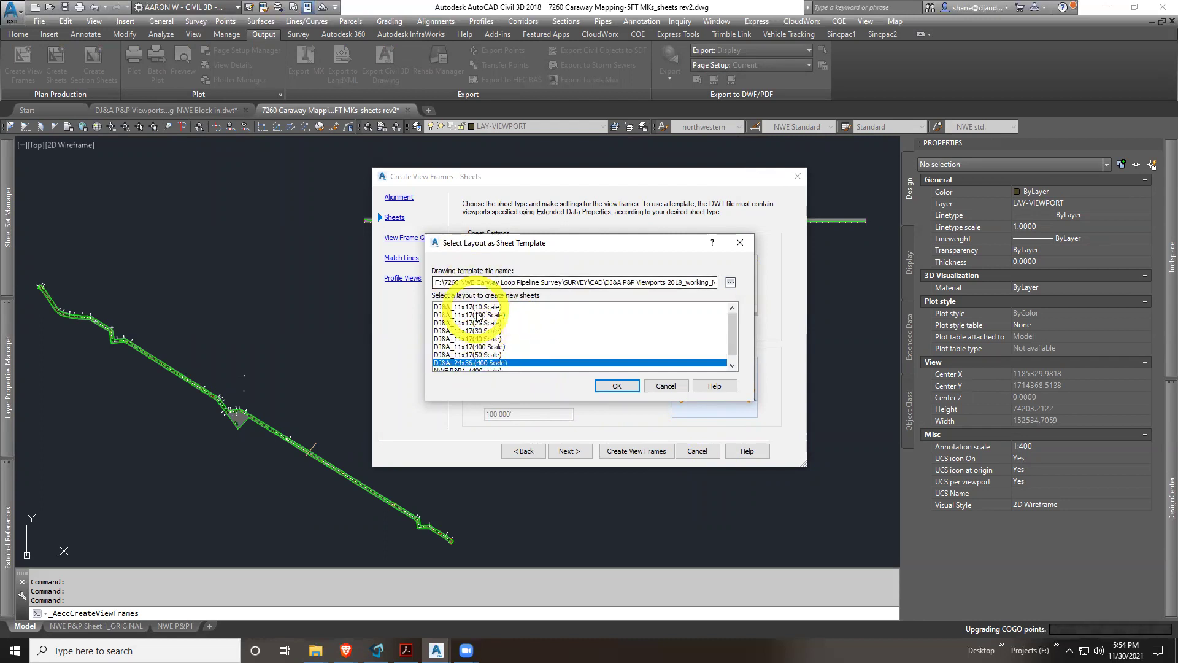
{"action": "scroll", "coordinate": [485, 344], "scroll_direction": "down", "scroll_amount": 1}
{"action": "left_click", "coordinate": [481, 362]}
{"action": "scroll", "coordinate": [479, 328], "scroll_direction": "up", "scroll_amount": 1}
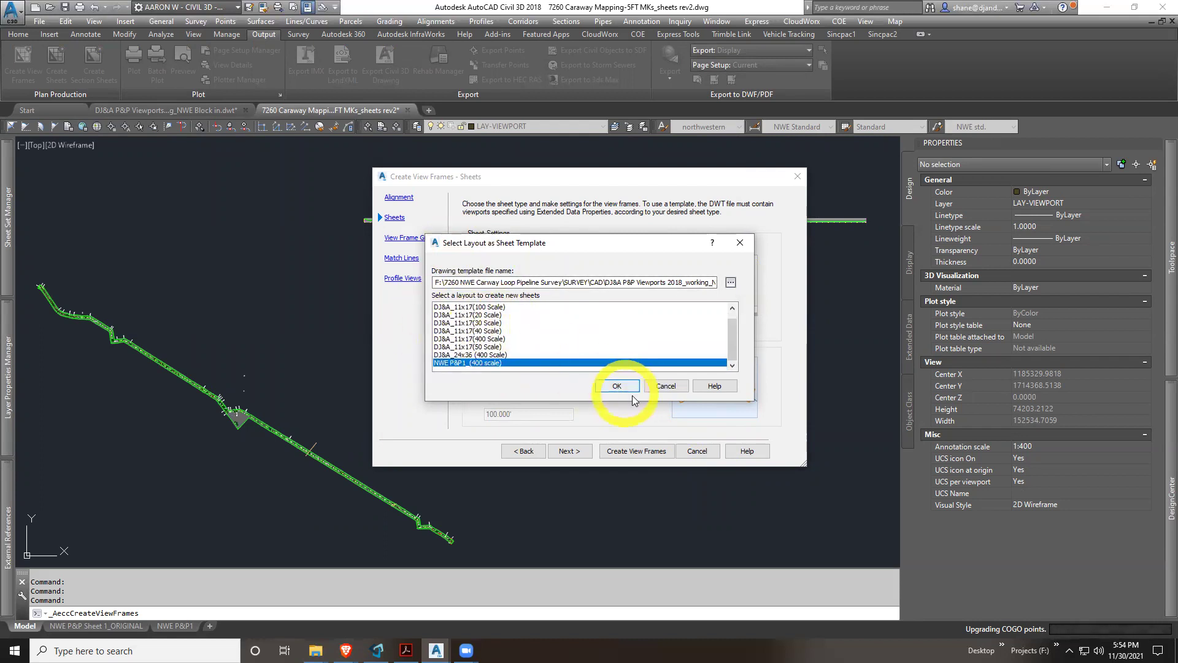
{"action": "left_click", "coordinate": [617, 386]}
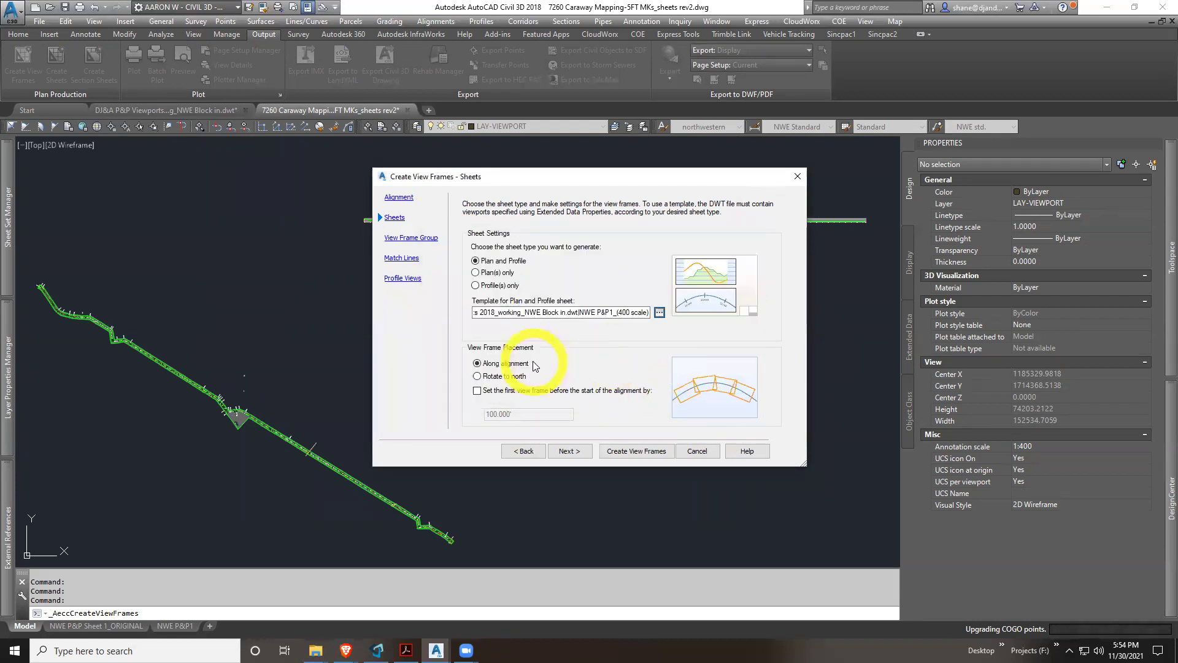
Place view frames along the alignment with no start offset and continue
{"action": "left_click", "coordinate": [477, 376]}
{"action": "left_click", "coordinate": [694, 399]}
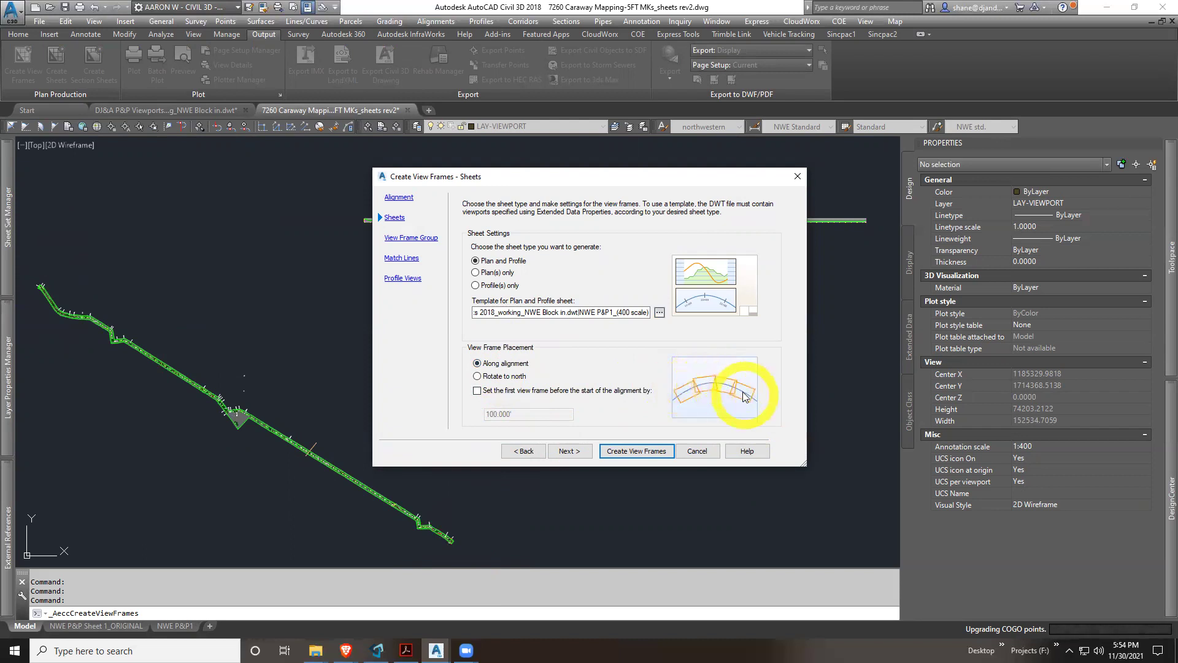
{"action": "left_click", "coordinate": [478, 391]}
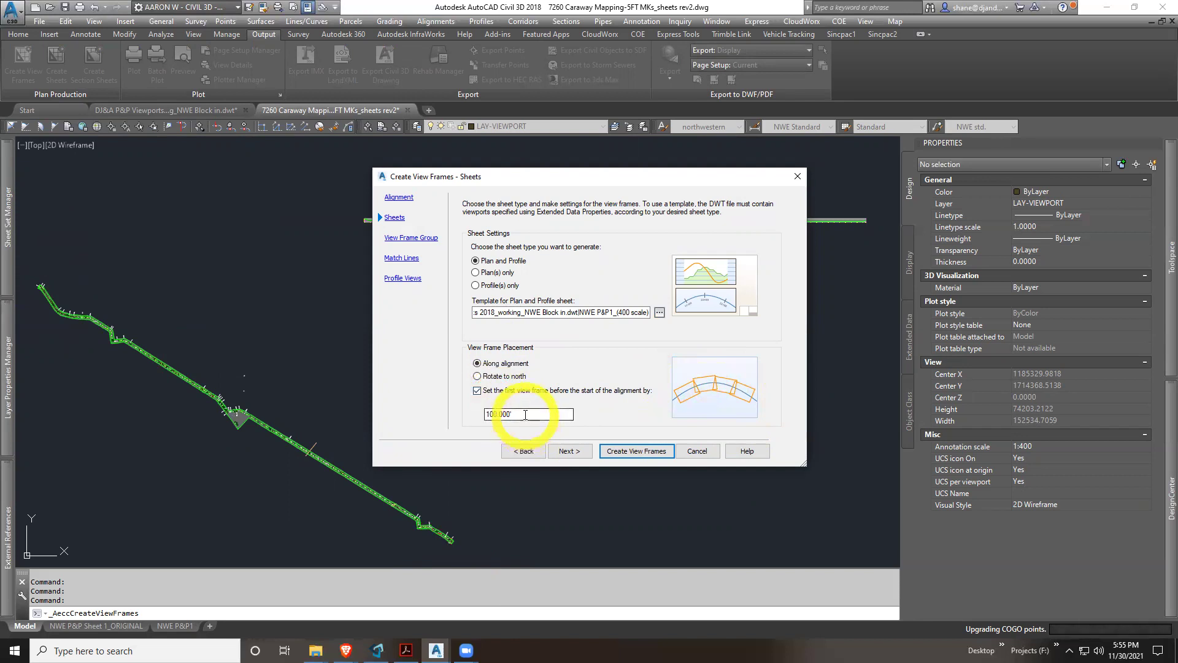
{"action": "double_click", "coordinate": [526, 414]}
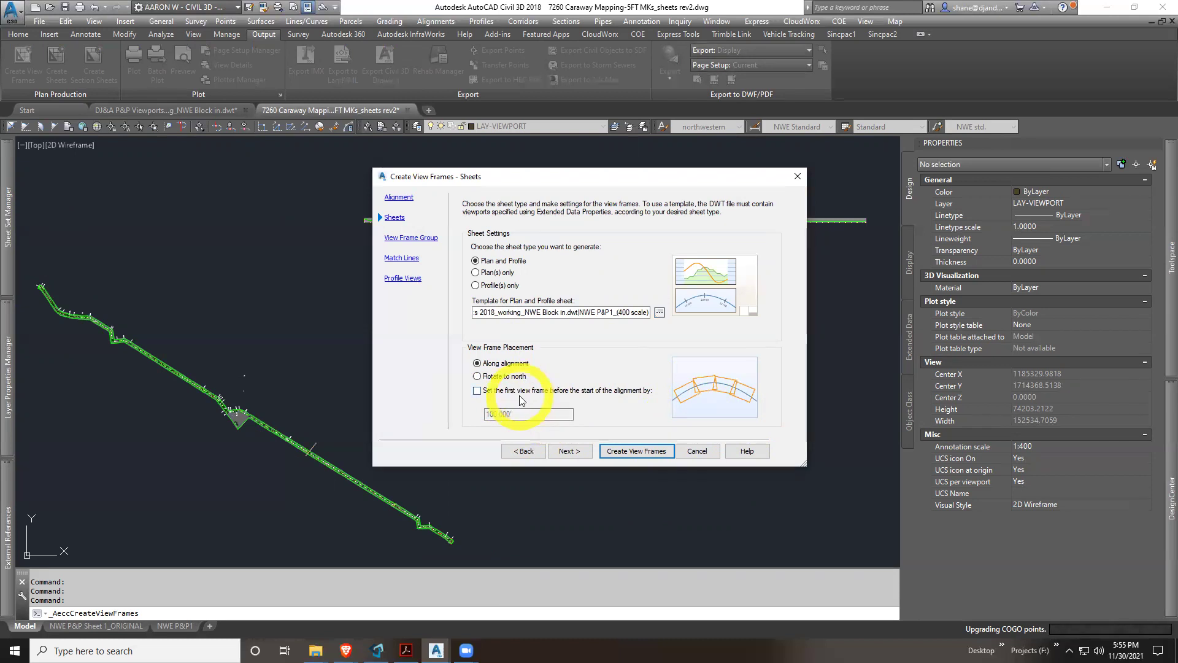
{"action": "left_click", "coordinate": [579, 452]}
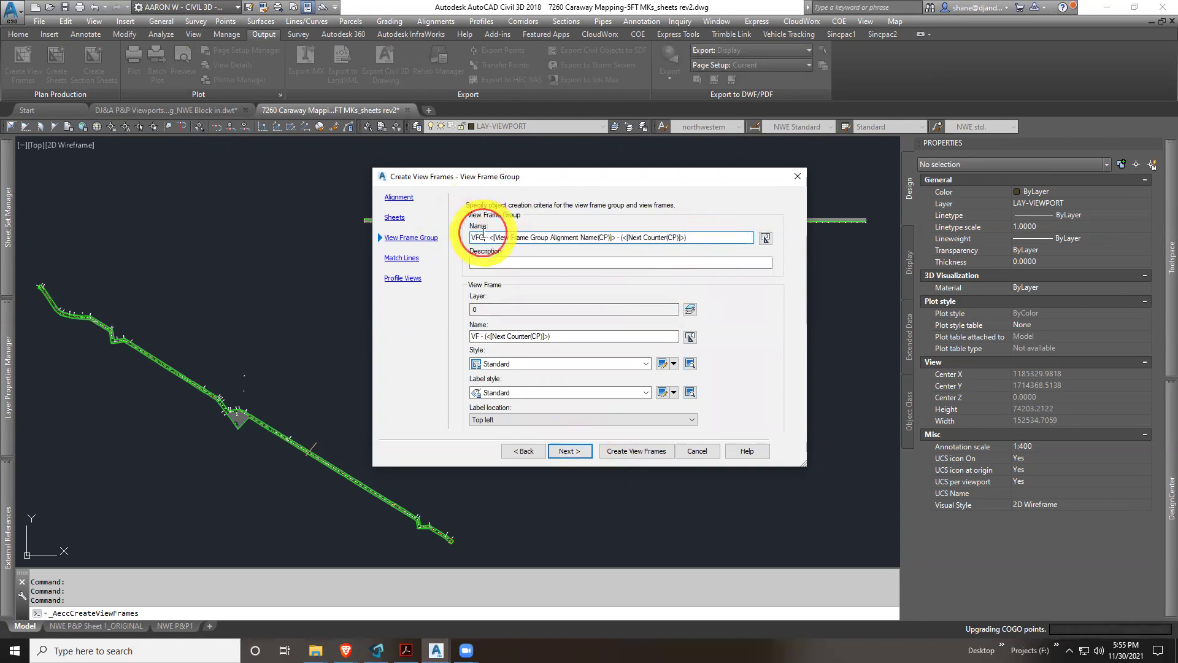
Pick C-ANNO-VFRM in Layer Selection as the view frame layer
{"action": "left_click_drag", "start_coordinate": [505, 236], "coordinate": [697, 237]}
{"action": "left_click", "coordinate": [686, 237]}
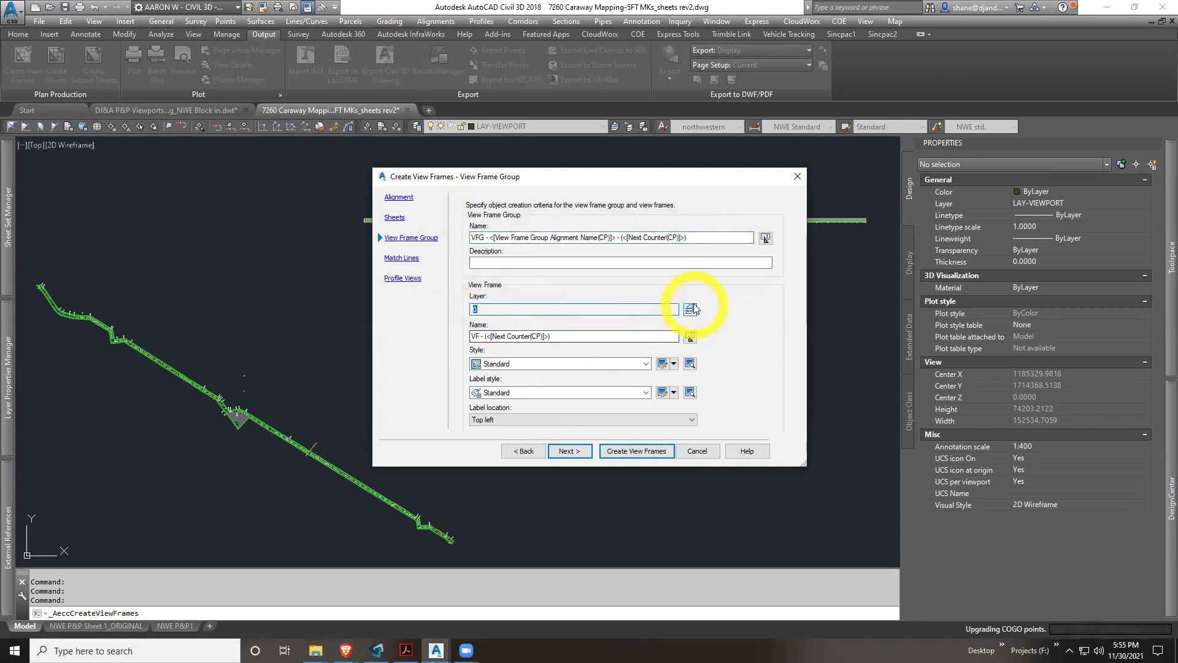
{"action": "left_click", "coordinate": [690, 309]}
{"action": "left_click", "coordinate": [501, 202]}
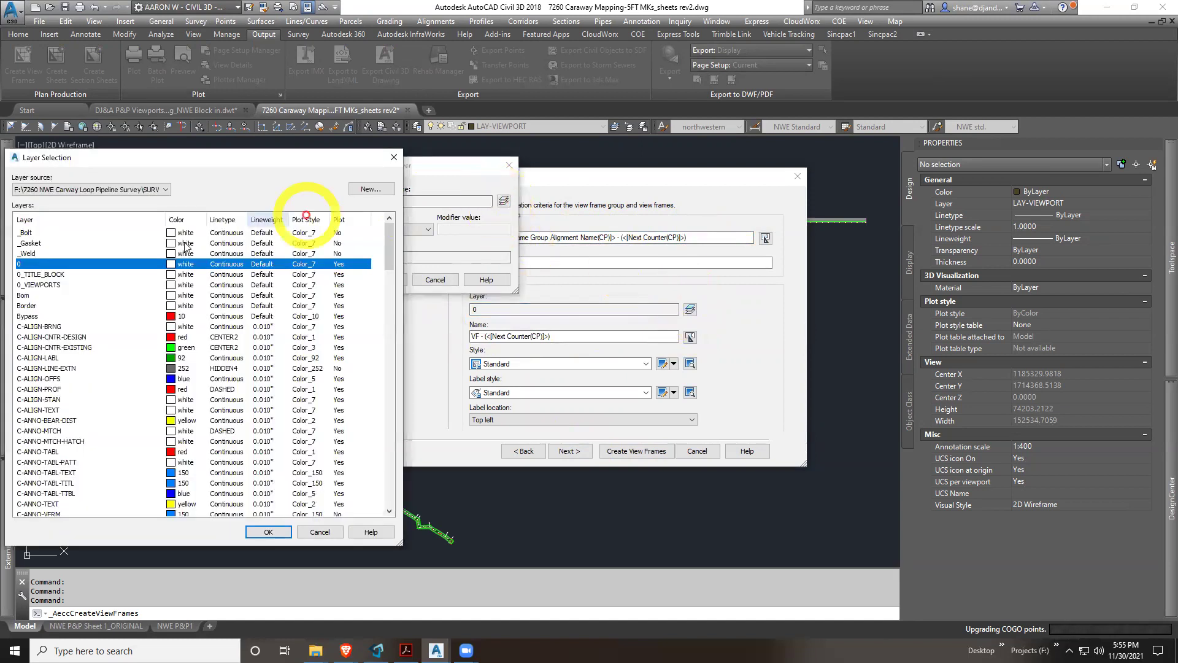
{"action": "left_click", "coordinate": [64, 378]}
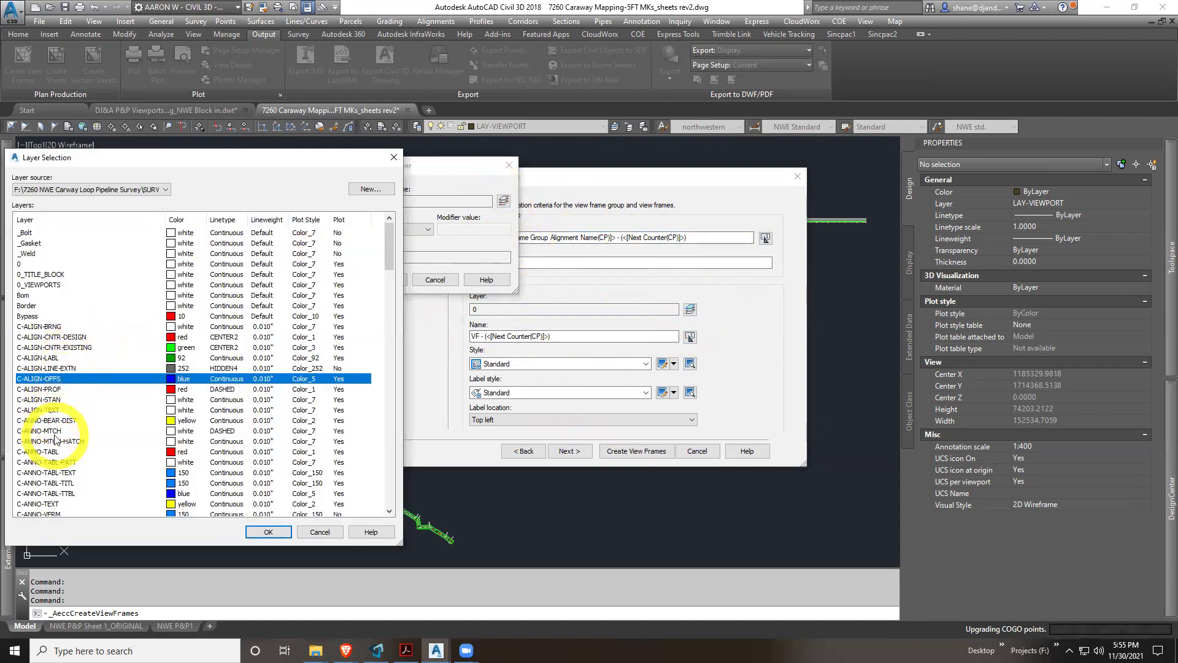
{"action": "left_click", "coordinate": [58, 430]}
{"action": "left_click", "coordinate": [47, 420]}
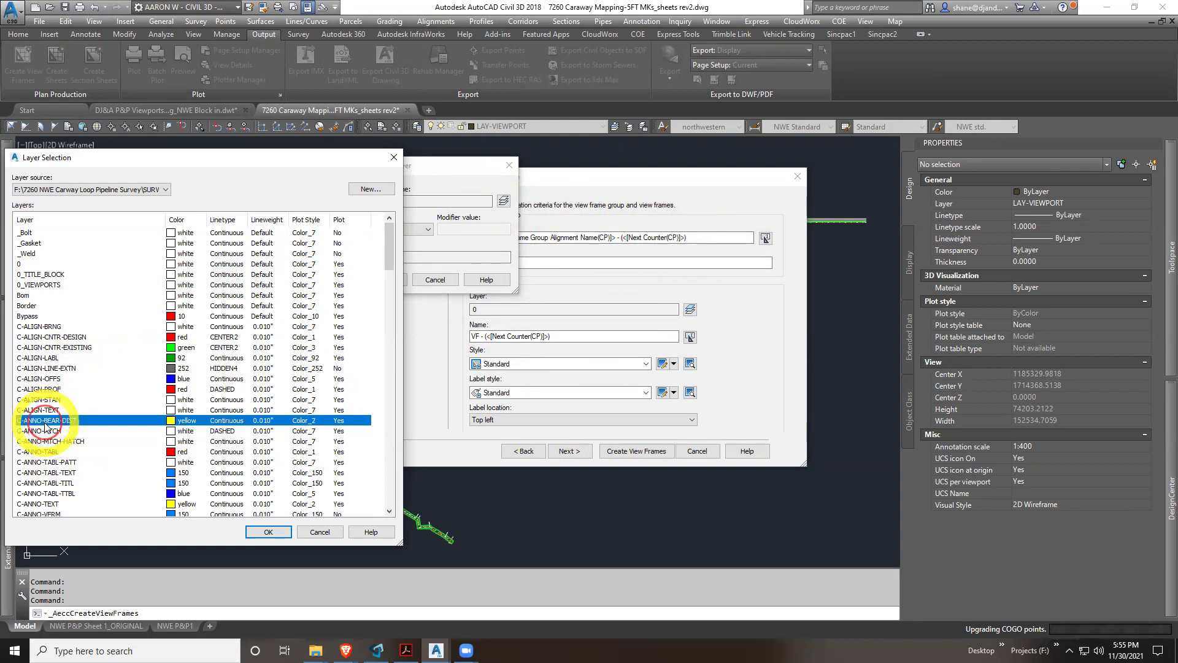
{"action": "scroll", "coordinate": [42, 415], "scroll_direction": "down", "scroll_amount": 2}
{"action": "left_click", "coordinate": [44, 472]}
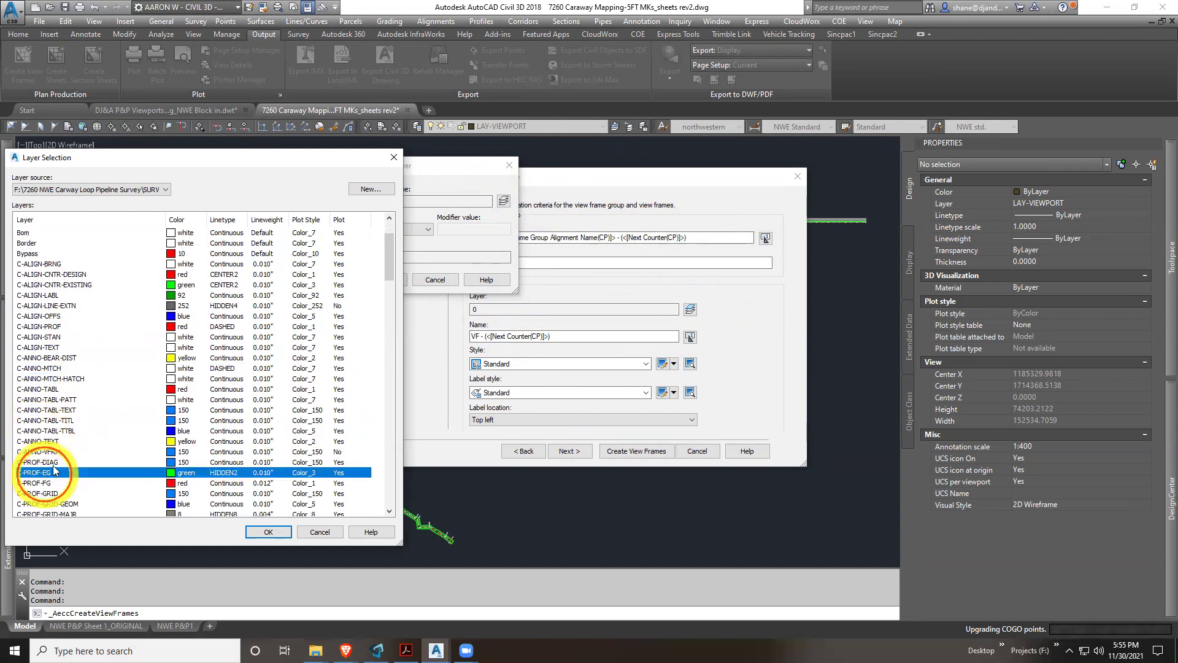
{"action": "left_click", "coordinate": [48, 452]}
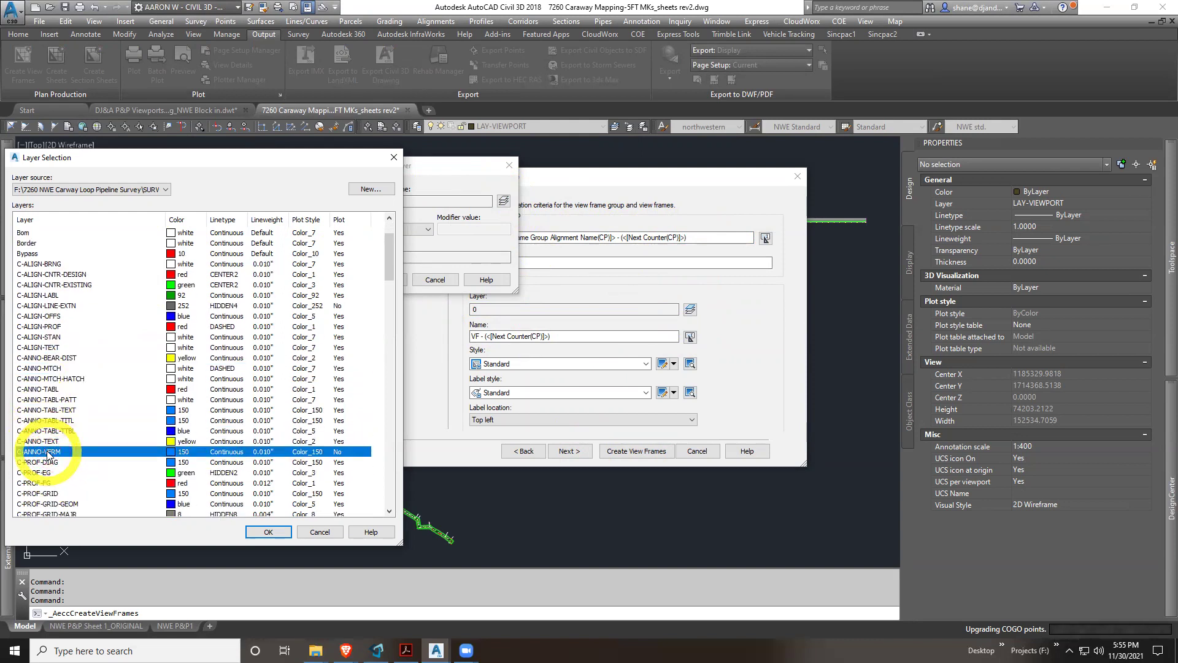
{"action": "double_click", "coordinate": [48, 452]}
{"action": "left_click", "coordinate": [385, 281]}
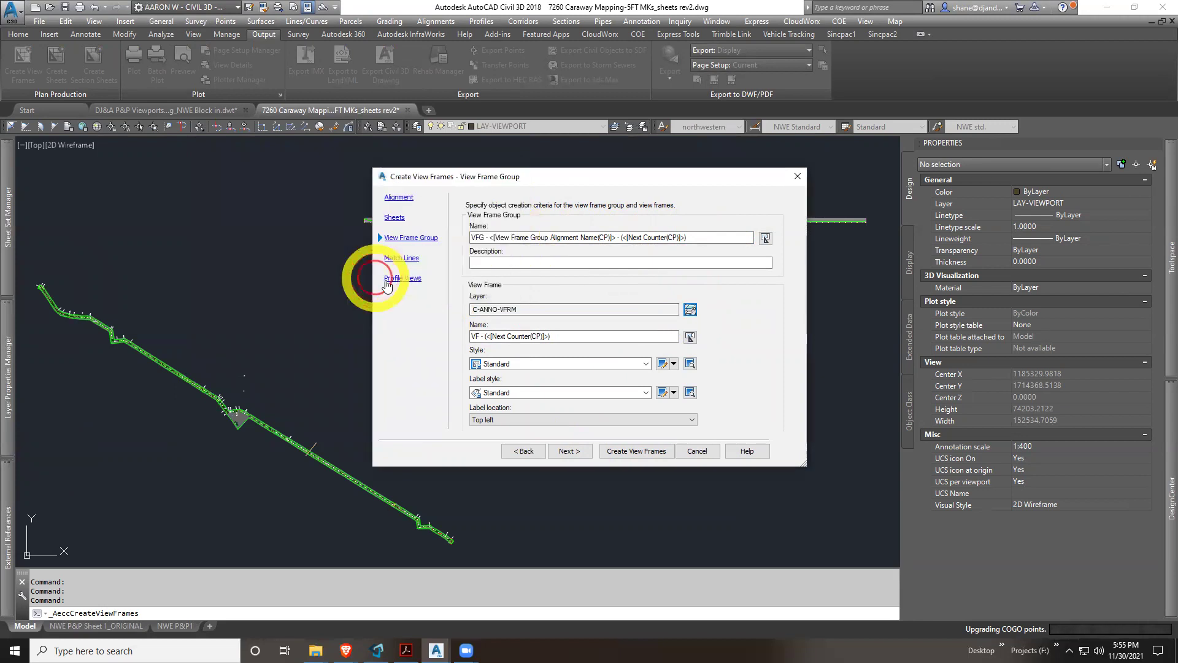
Set view frame style DJA_FRAME BORDER and label style DJA_NAME & STATION VALUE [0.1"]
{"action": "double_click", "coordinate": [477, 336]}
{"action": "left_click", "coordinate": [516, 365]}
{"action": "left_click", "coordinate": [531, 370]}
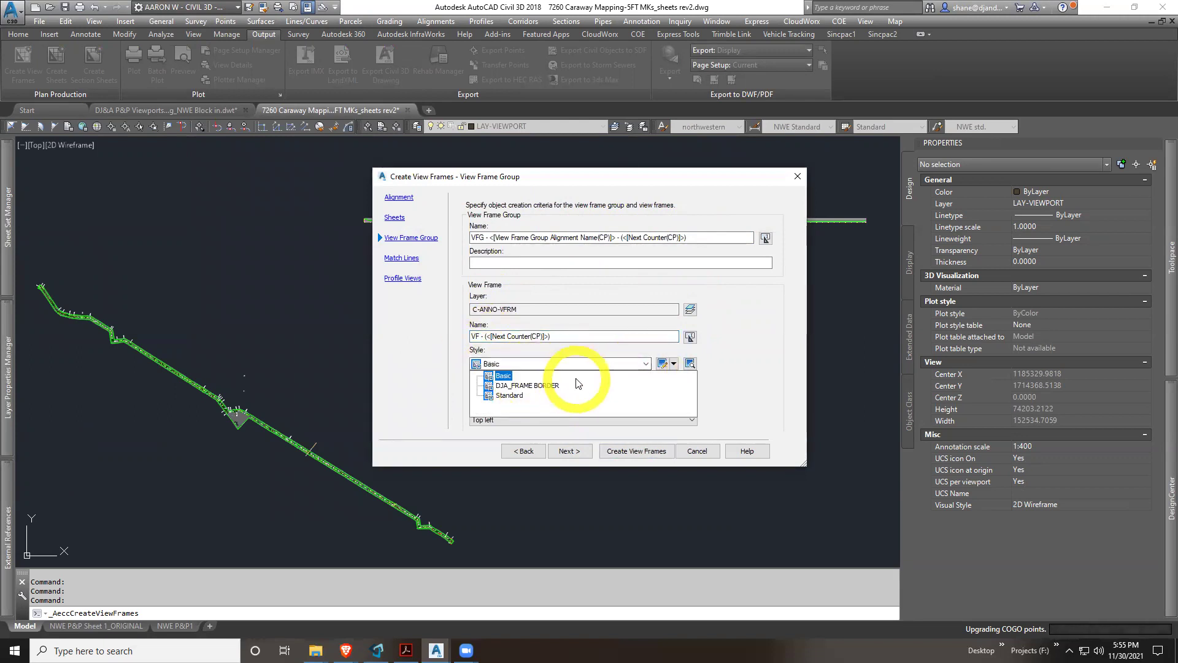
{"action": "left_click", "coordinate": [580, 384]}
{"action": "left_click", "coordinate": [582, 363]}
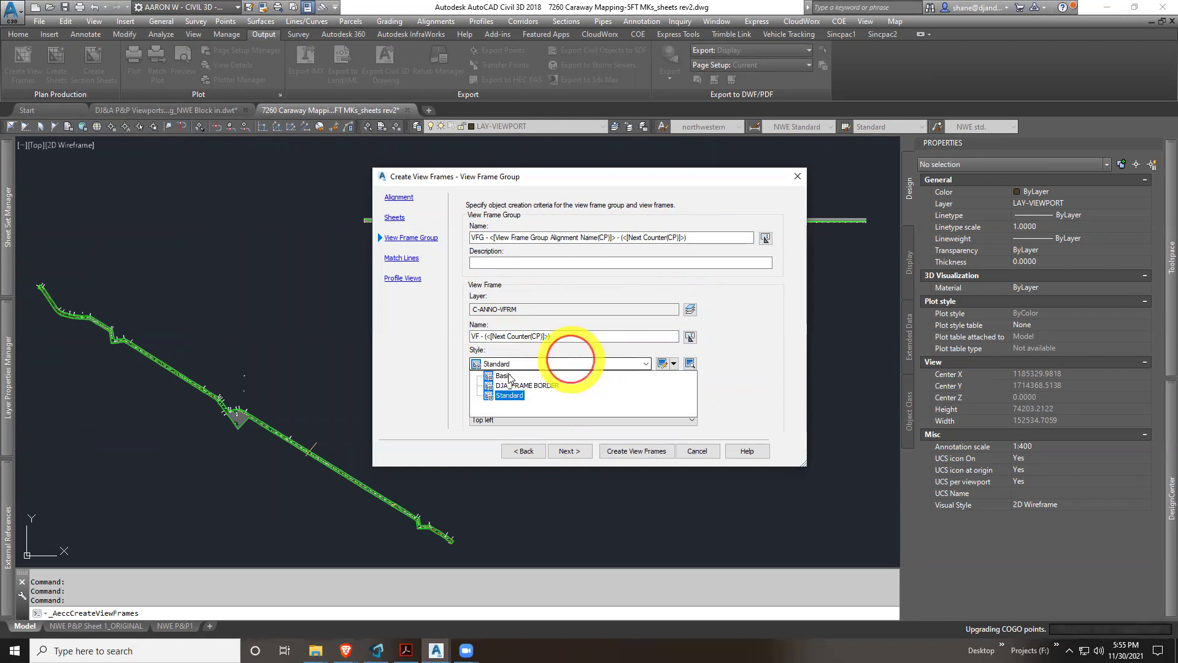
{"action": "left_click", "coordinate": [521, 389]}
{"action": "left_click", "coordinate": [583, 392]}
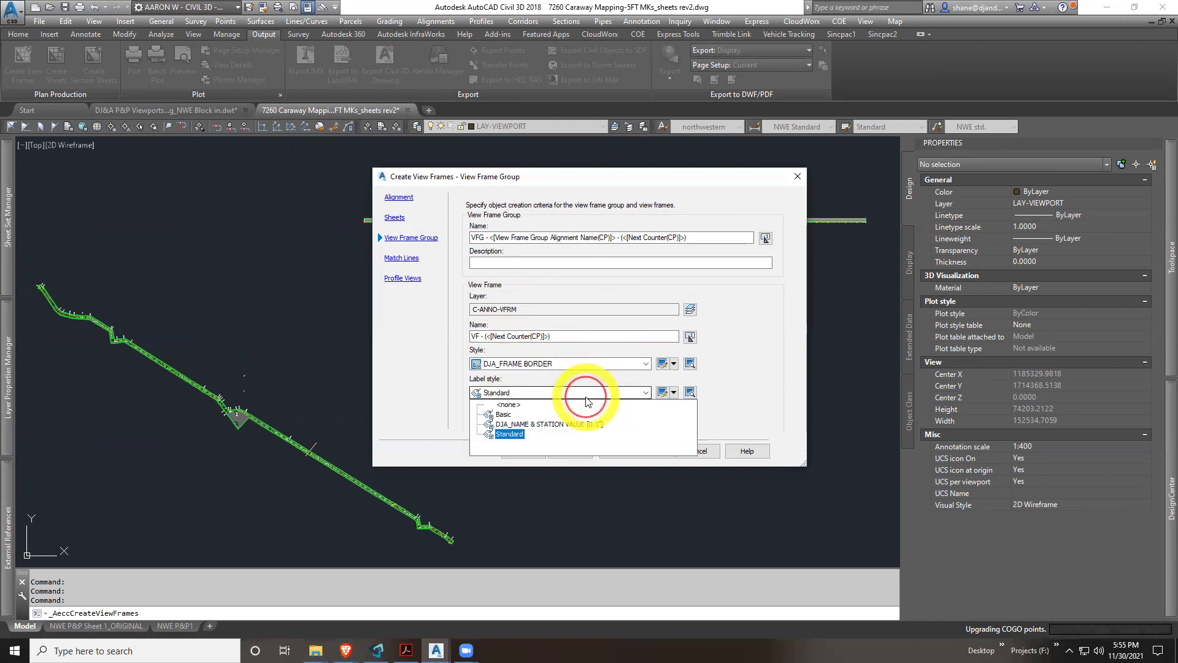
{"action": "left_click", "coordinate": [558, 425]}
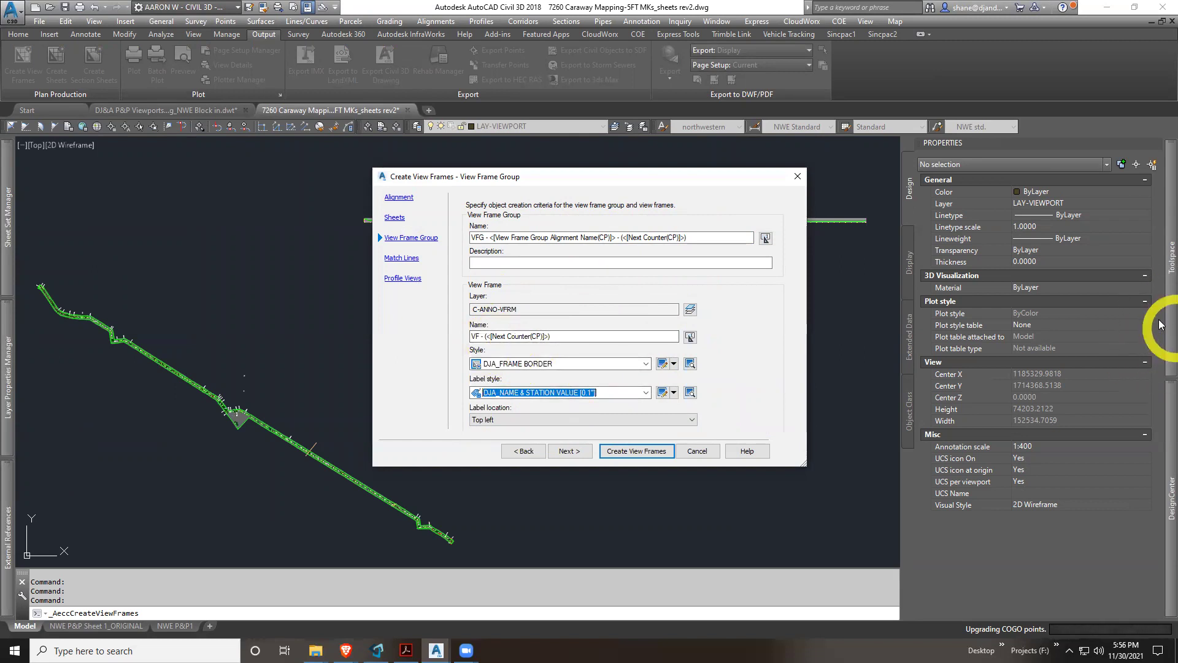
Double-check both view frame style choices and advance to Match Lines
{"action": "left_click", "coordinate": [518, 368]}
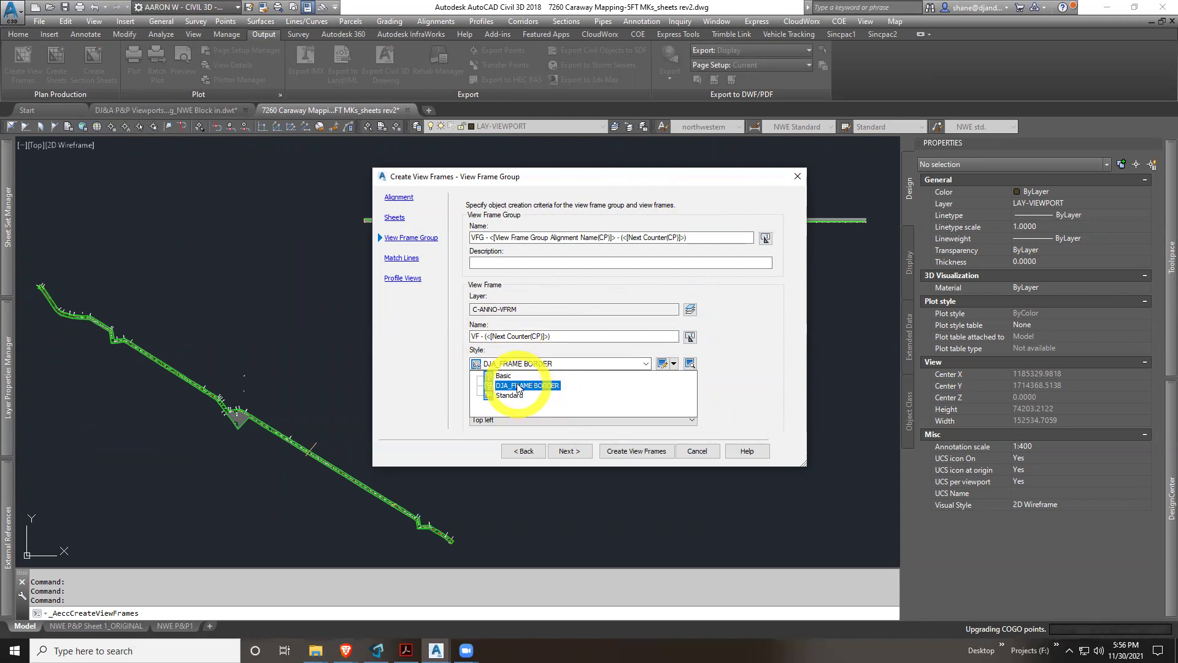
{"action": "left_click", "coordinate": [517, 385]}
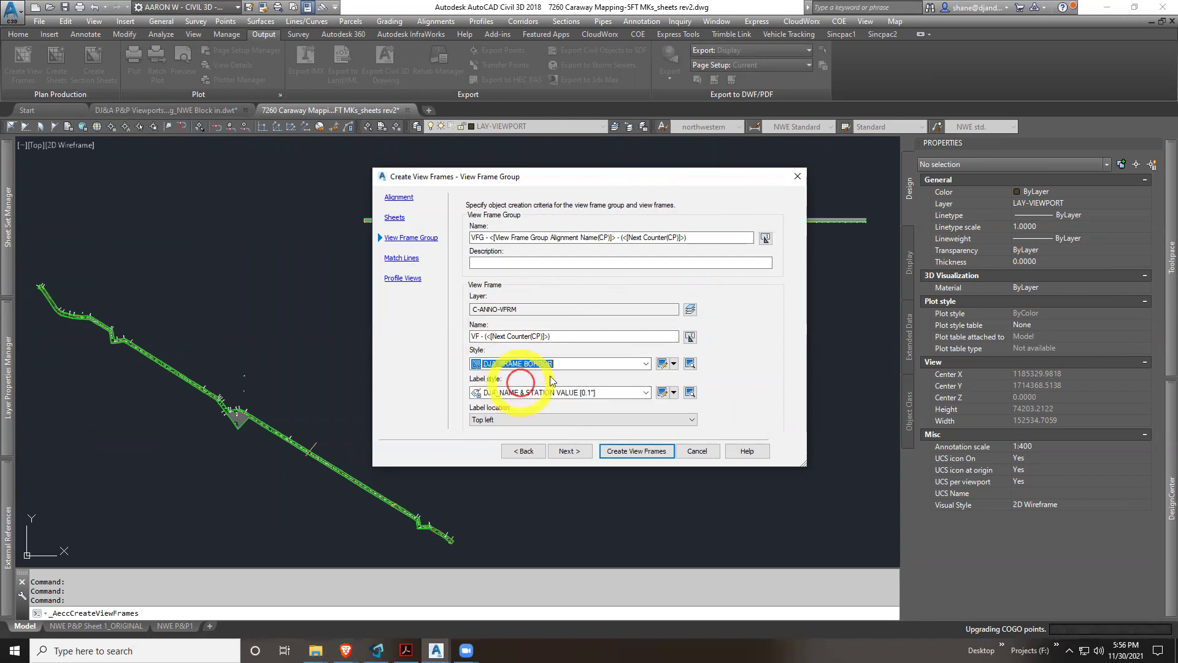
{"action": "left_click", "coordinate": [598, 393]}
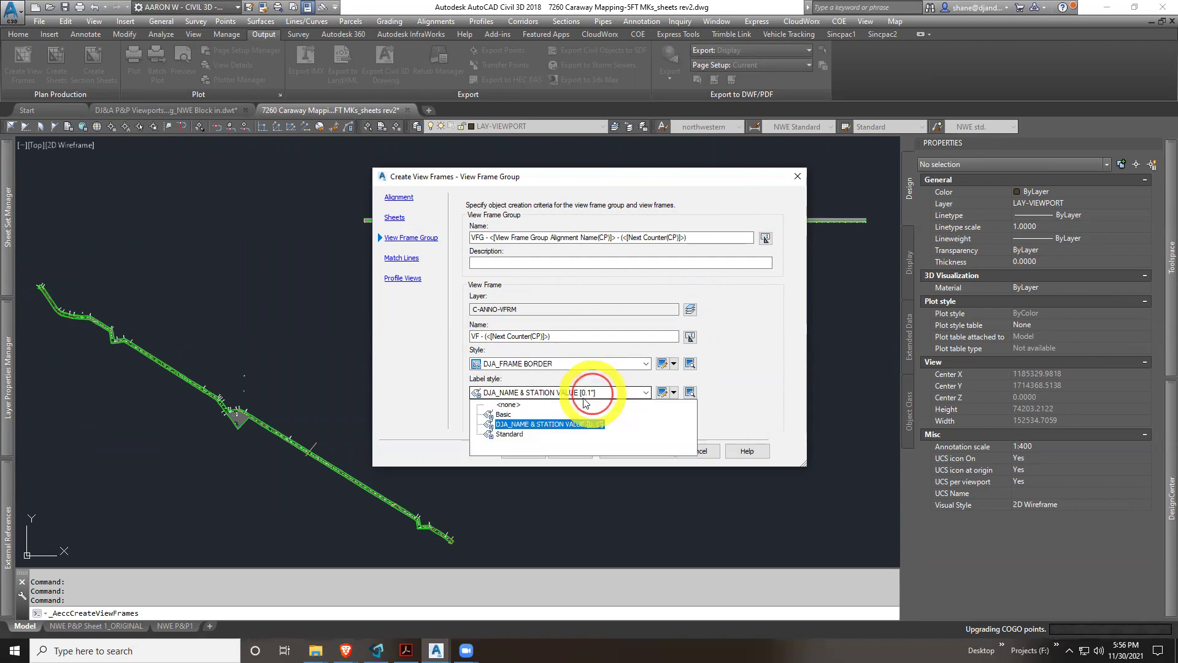
{"action": "left_click", "coordinate": [540, 424]}
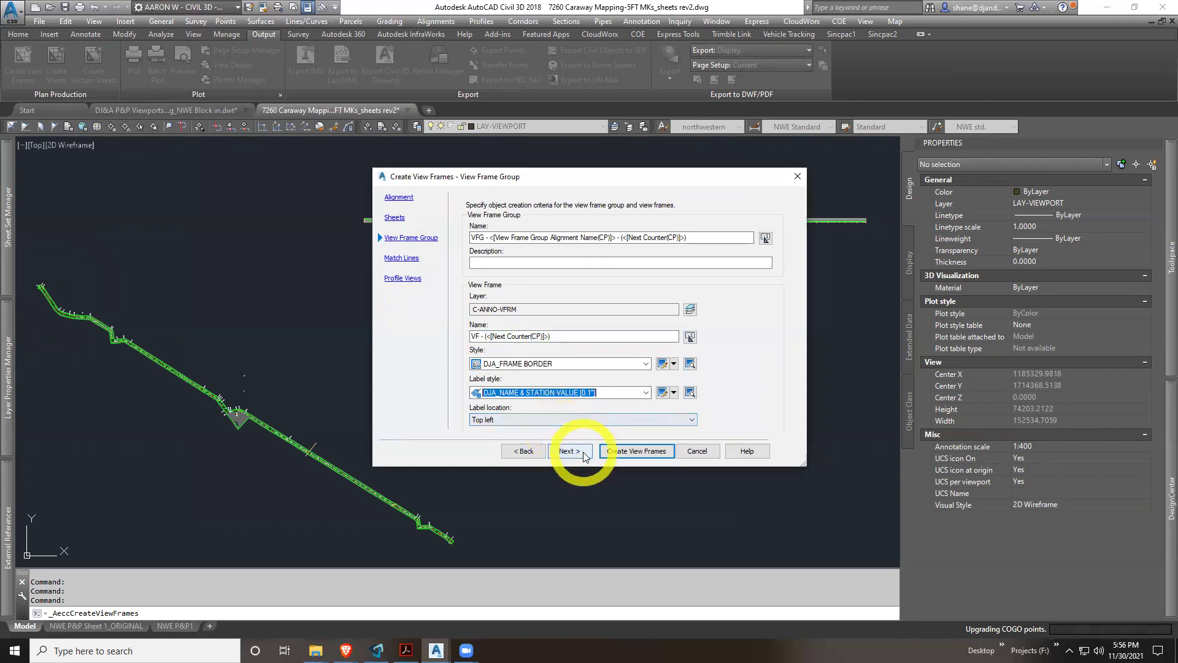
{"action": "left_click", "coordinate": [581, 451]}
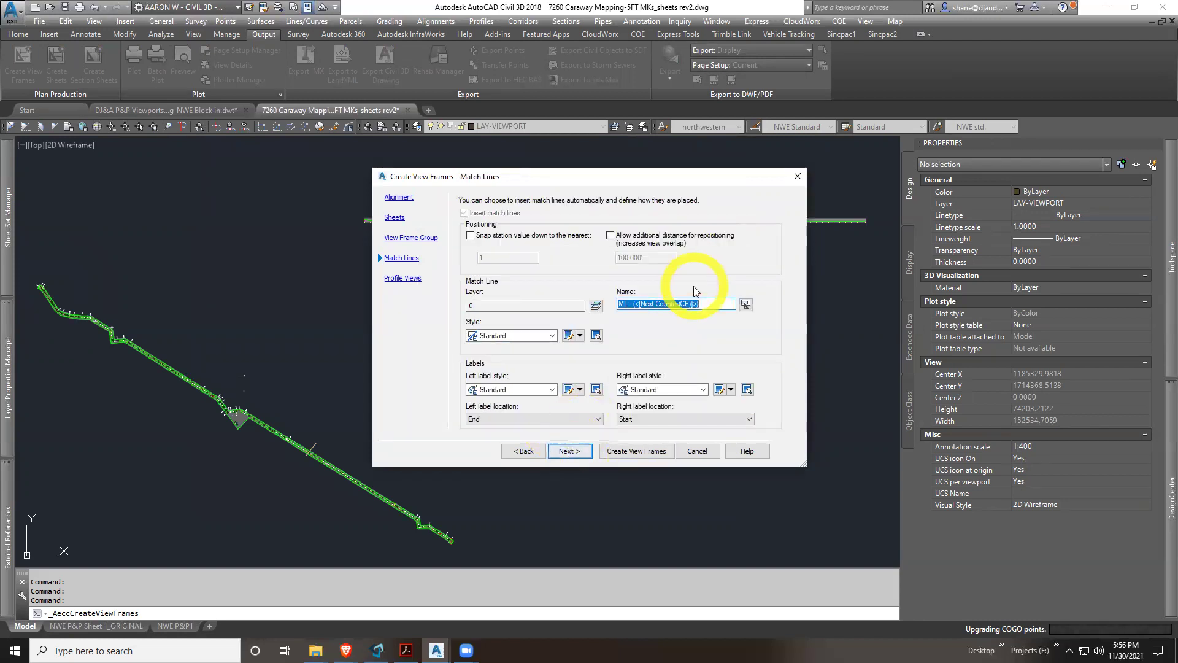
Put the match lines on the C-ANNO-VFRM layer
{"action": "left_click", "coordinate": [596, 305]}
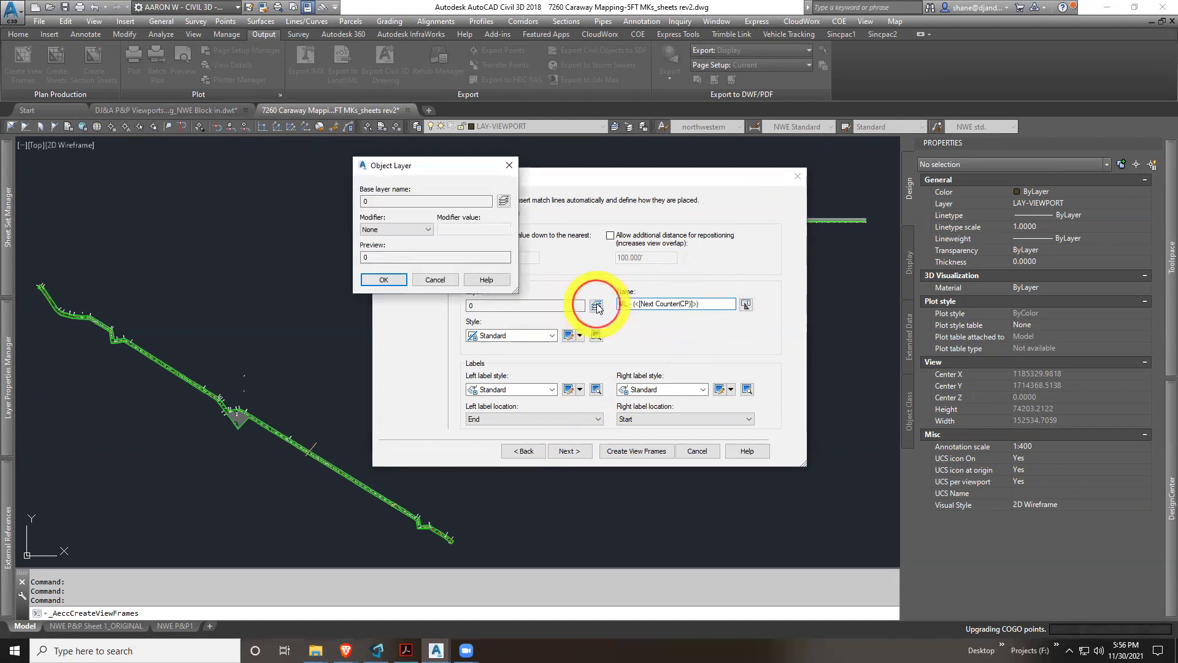
{"action": "left_click", "coordinate": [504, 205]}
{"action": "scroll", "coordinate": [132, 341], "scroll_direction": "down", "scroll_amount": 5}
{"action": "left_click", "coordinate": [93, 379]}
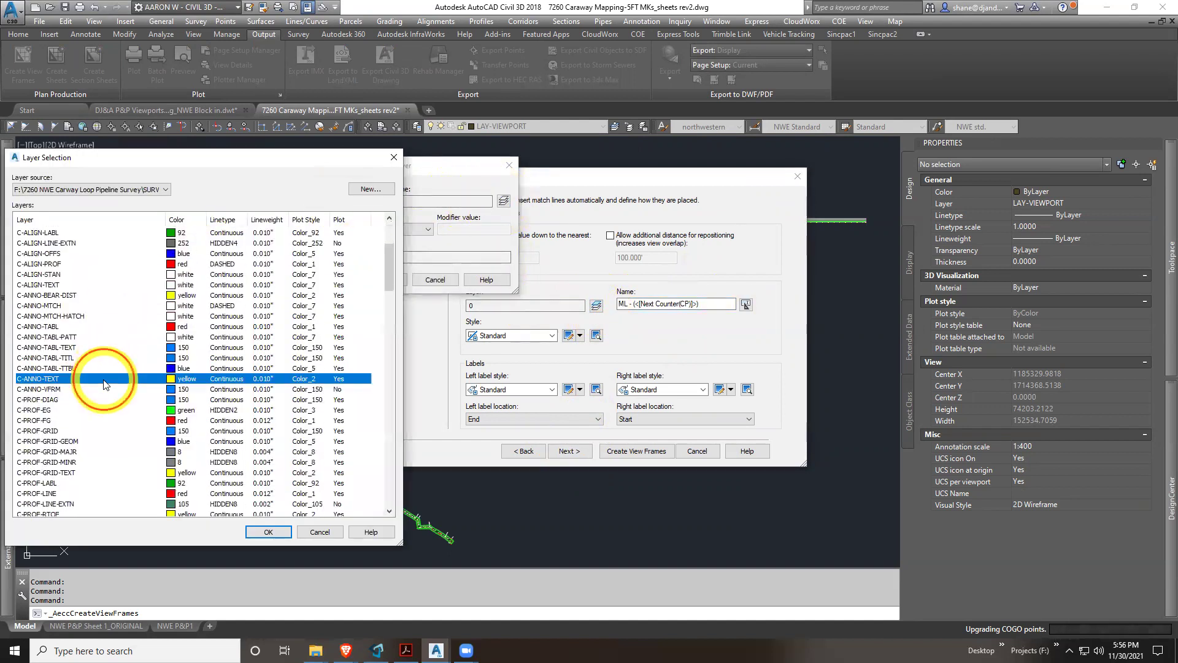
{"action": "double_click", "coordinate": [97, 388]}
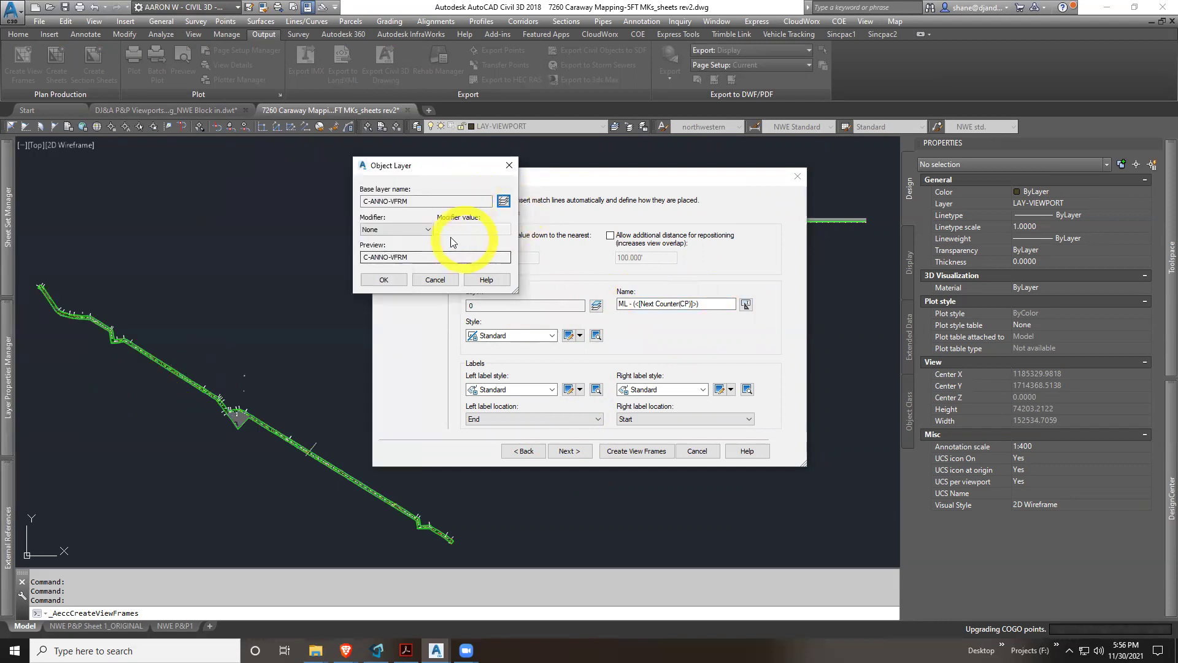
{"action": "left_click", "coordinate": [393, 280]}
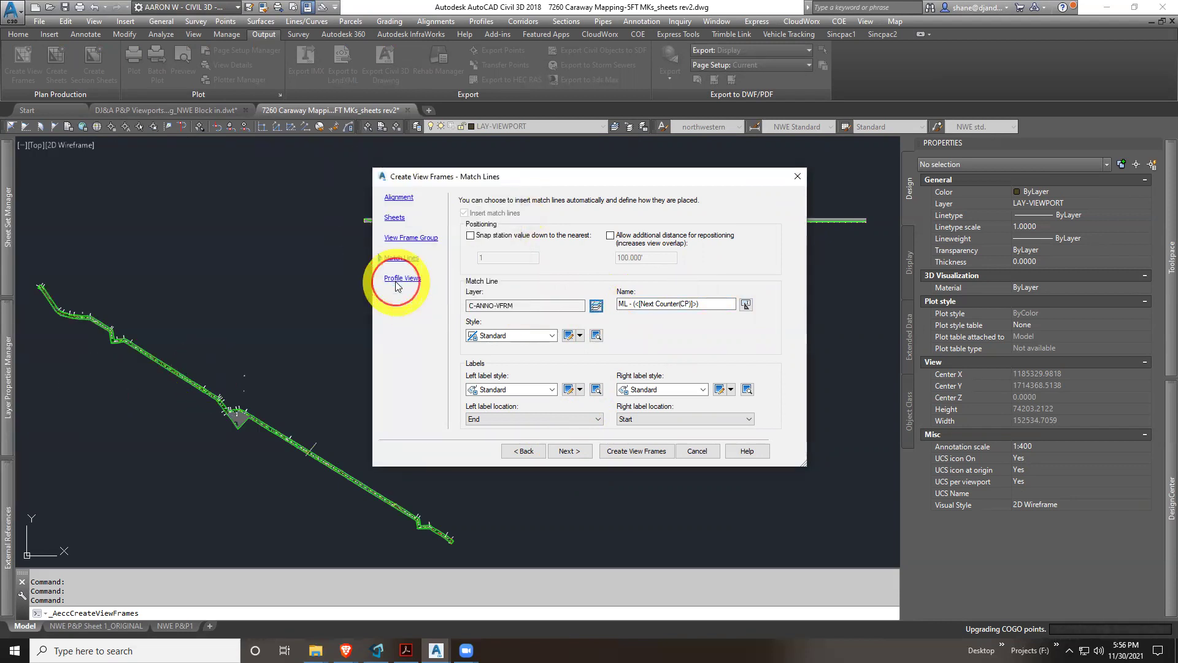
Give match lines the DJA_MATCH LINE style with DJA_STATION VALUE [0.1"] labels on both sides
{"action": "left_click", "coordinate": [539, 341]}
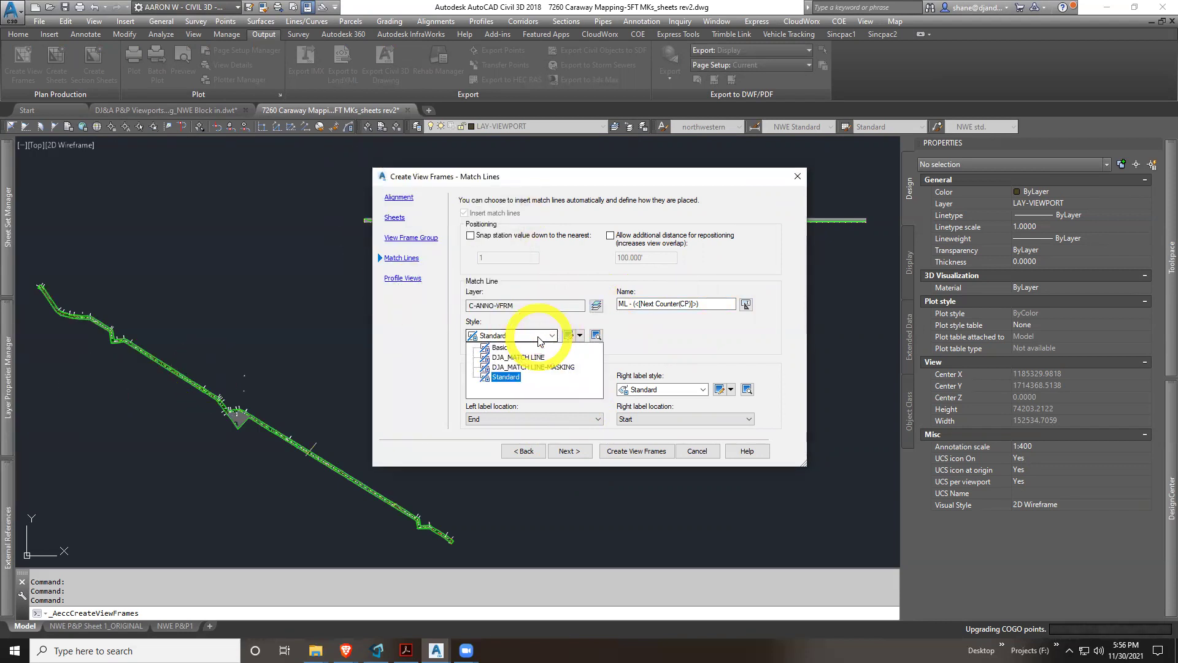
{"action": "left_click", "coordinate": [539, 339]}
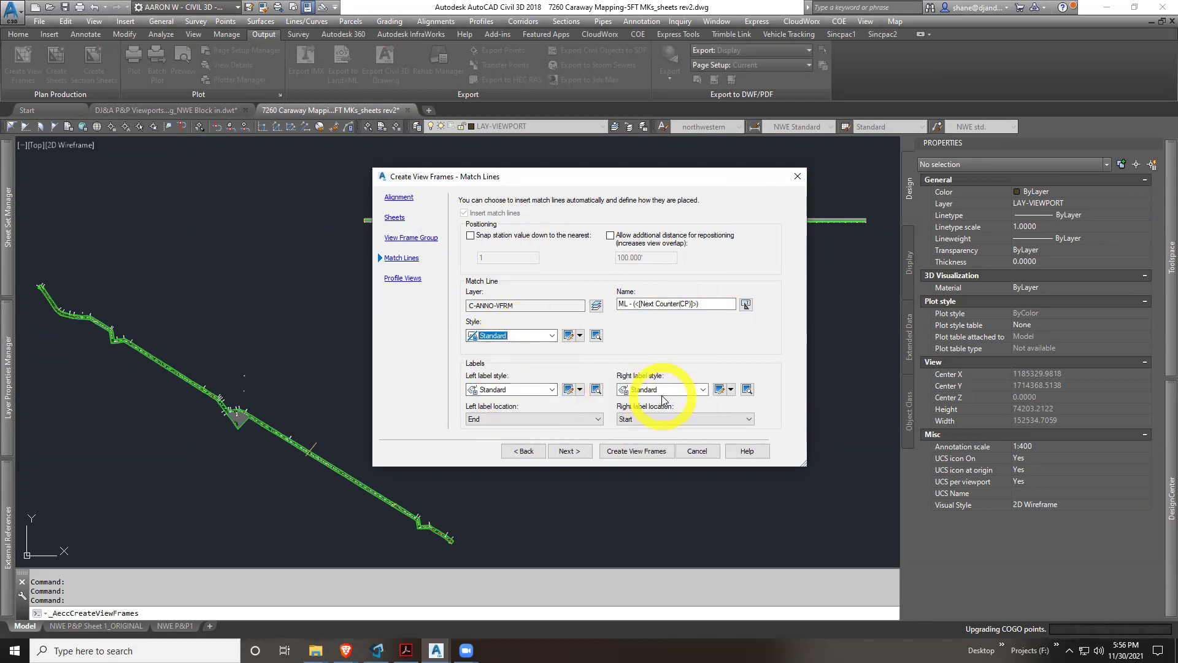
{"action": "left_click", "coordinate": [538, 339]}
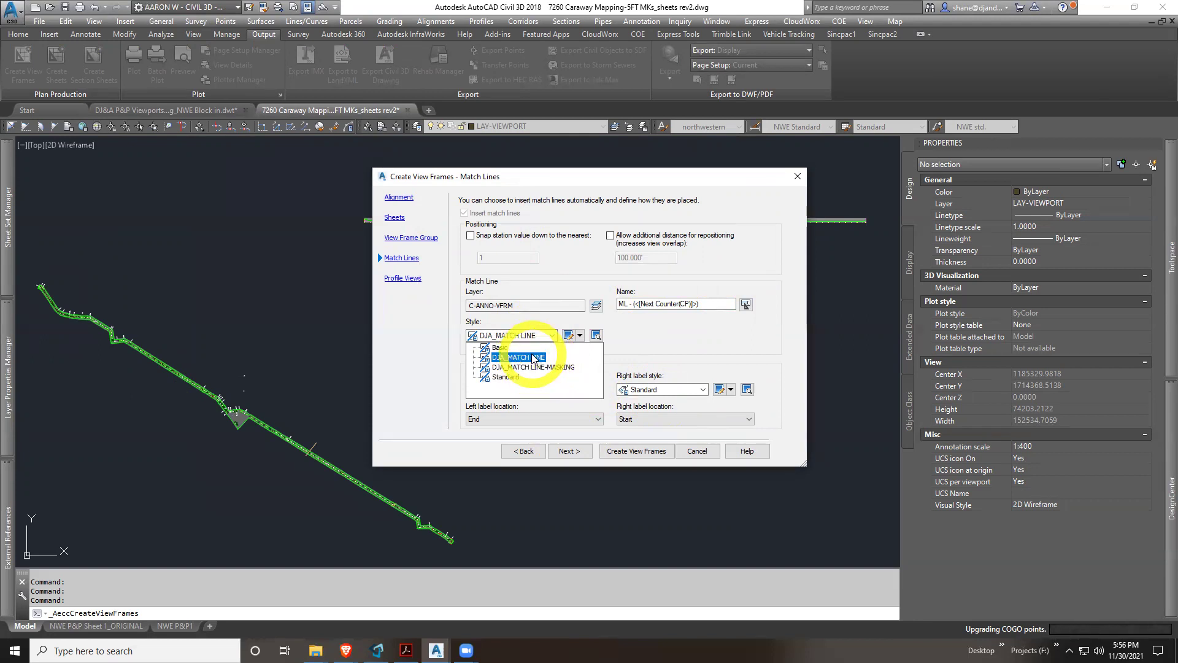
{"action": "left_click", "coordinate": [533, 358]}
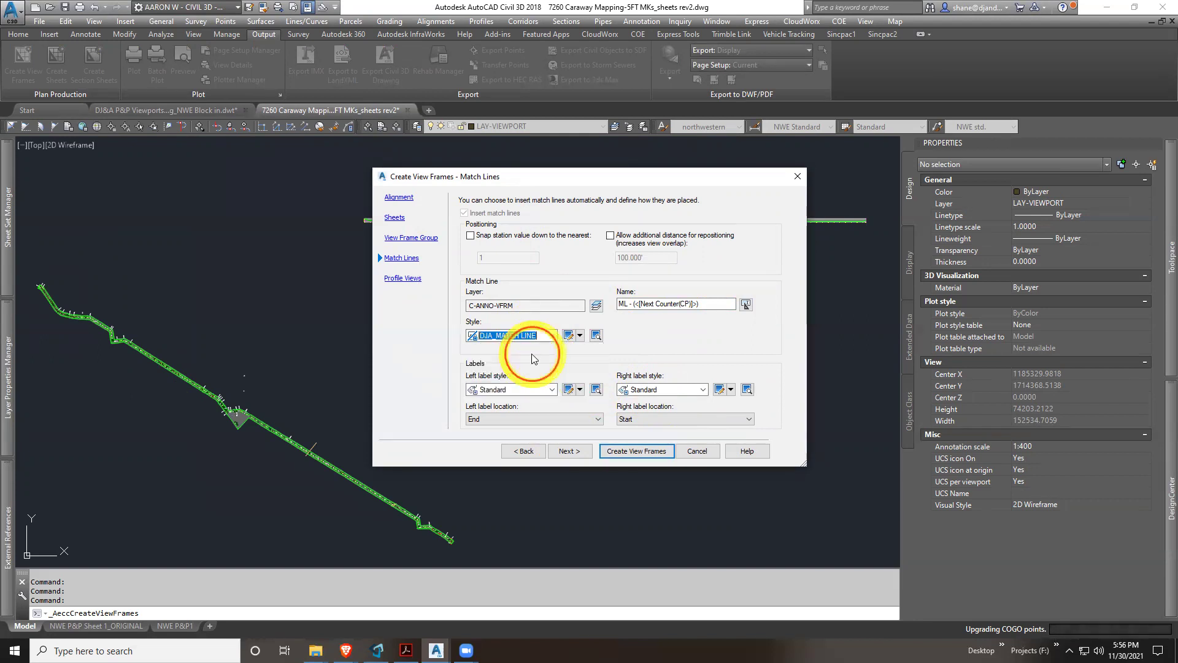
{"action": "left_click", "coordinate": [525, 390]}
{"action": "left_click", "coordinate": [554, 423]}
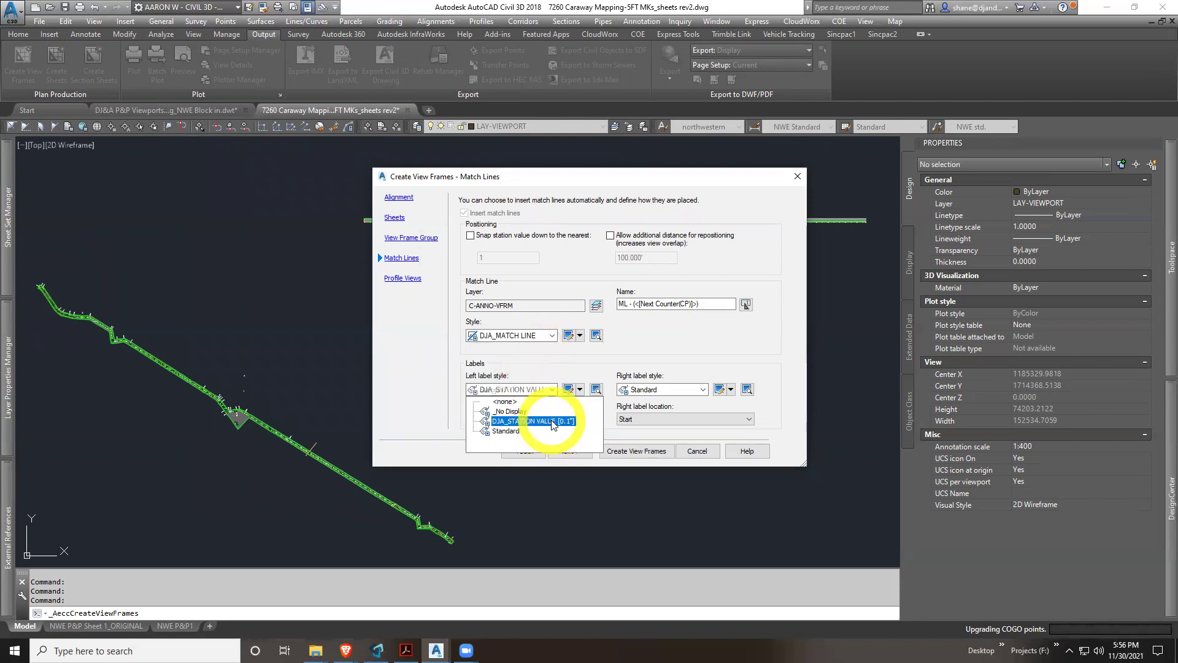
{"action": "left_click", "coordinate": [681, 390]}
{"action": "left_click", "coordinate": [660, 421]}
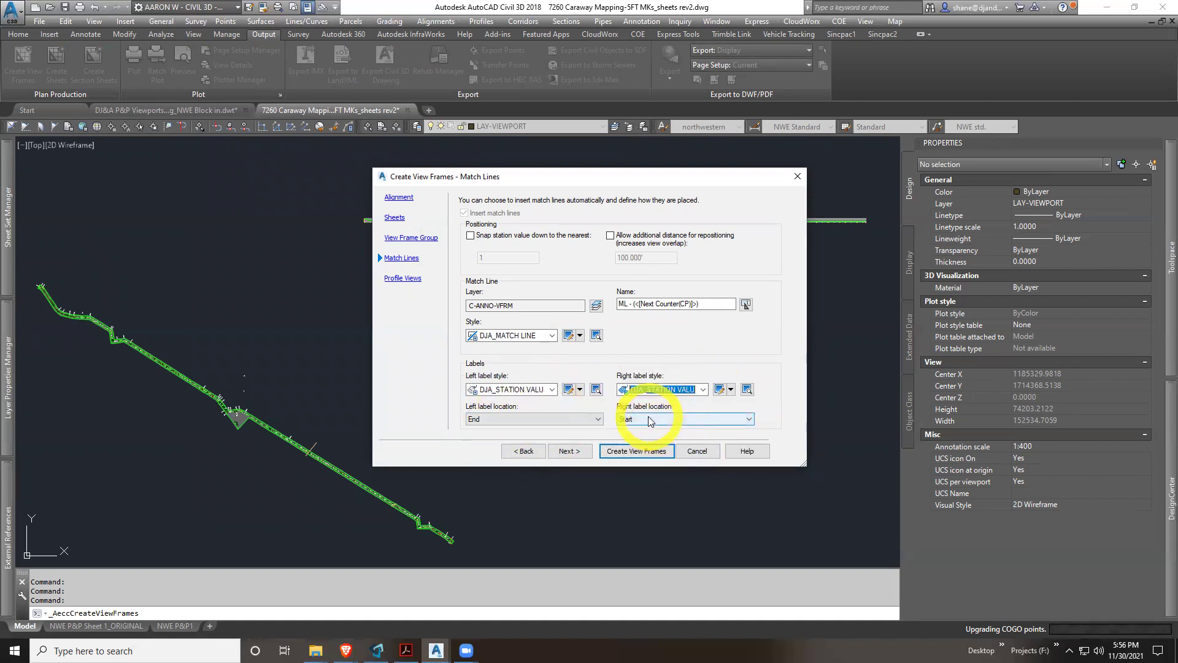
Use profile style DJA_PROF VIEW-1:0.5 VERT EXAGG with _No Bands and create the view frames
{"action": "left_click", "coordinate": [579, 452]}
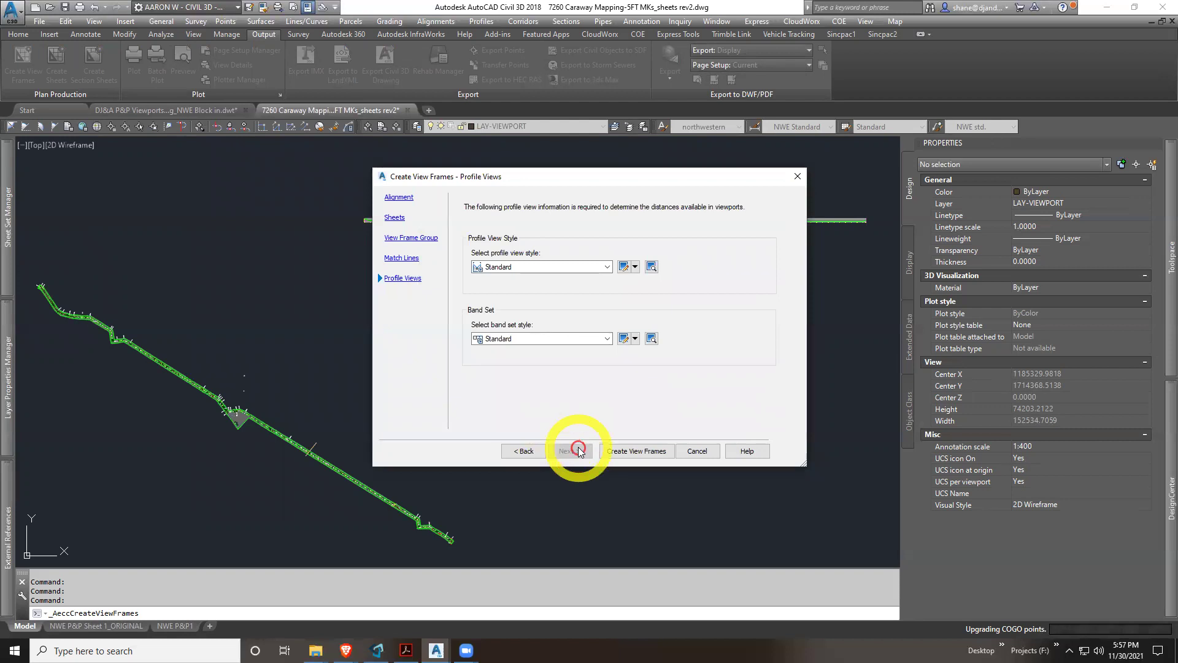
{"action": "left_click", "coordinate": [578, 267]}
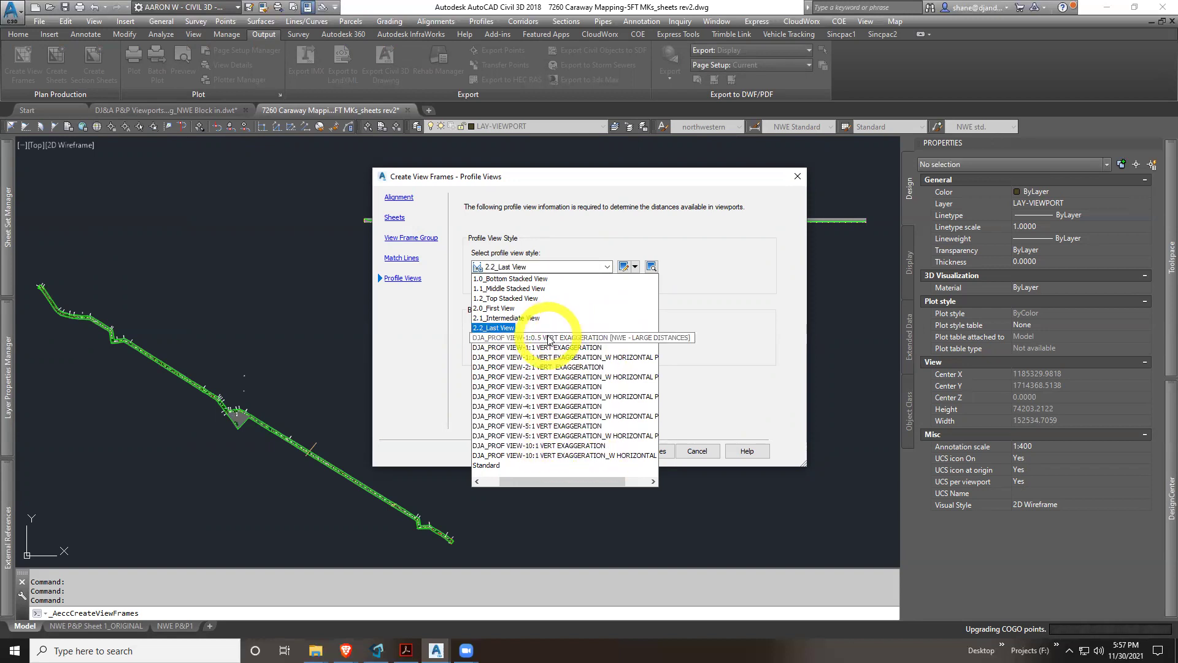
{"action": "left_click", "coordinate": [635, 343]}
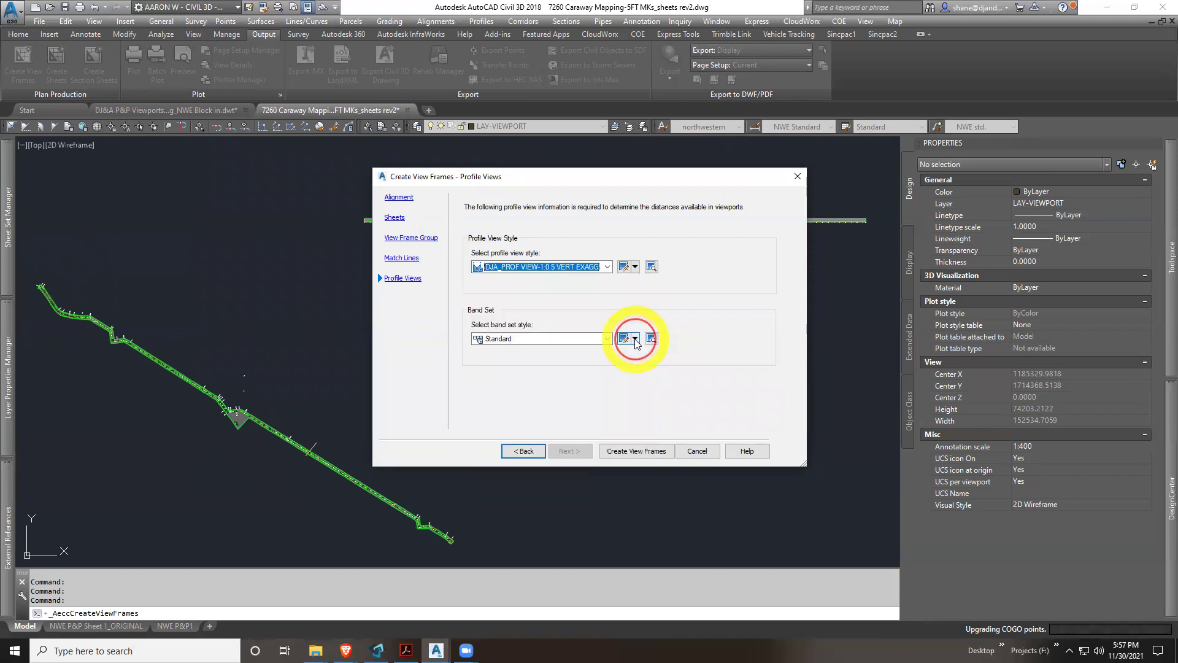
{"action": "left_click", "coordinate": [540, 342]}
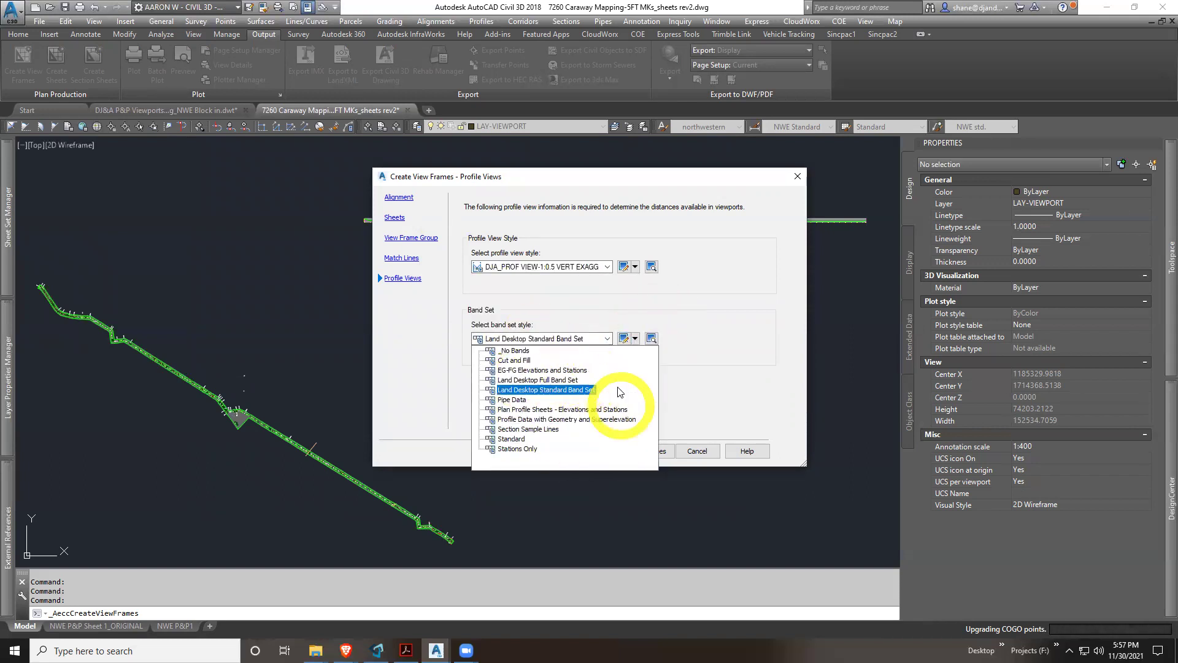
{"action": "left_click", "coordinate": [511, 352]}
{"action": "left_click", "coordinate": [629, 448]}
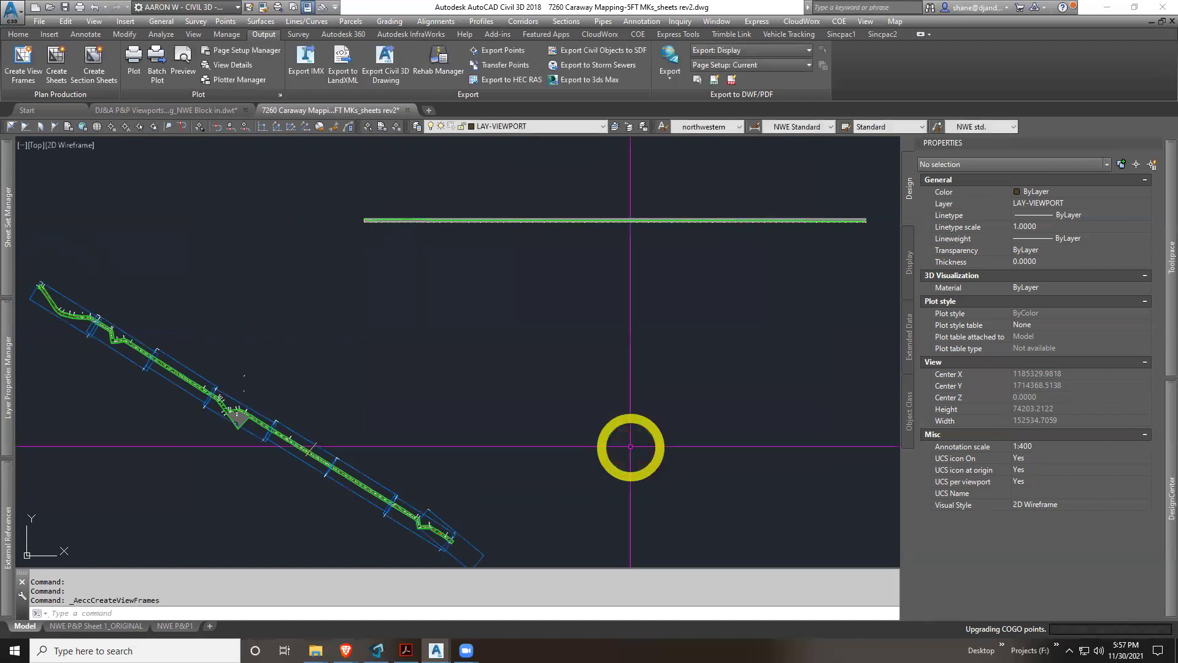
Check the NWE P&P1_(400 scale) layout in the template drawing, then return to the Caraway drawing
{"action": "middle_click_drag", "start_coordinate": [179, 363], "coordinate": [215, 348]}
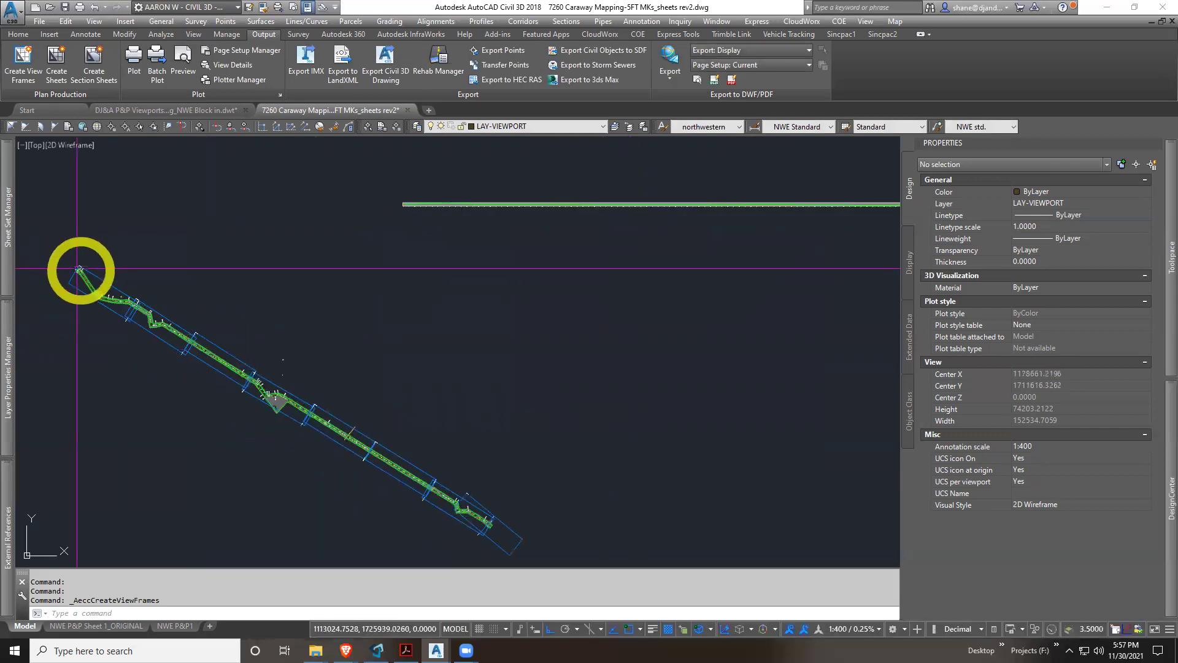
{"action": "left_click", "coordinate": [185, 112]}
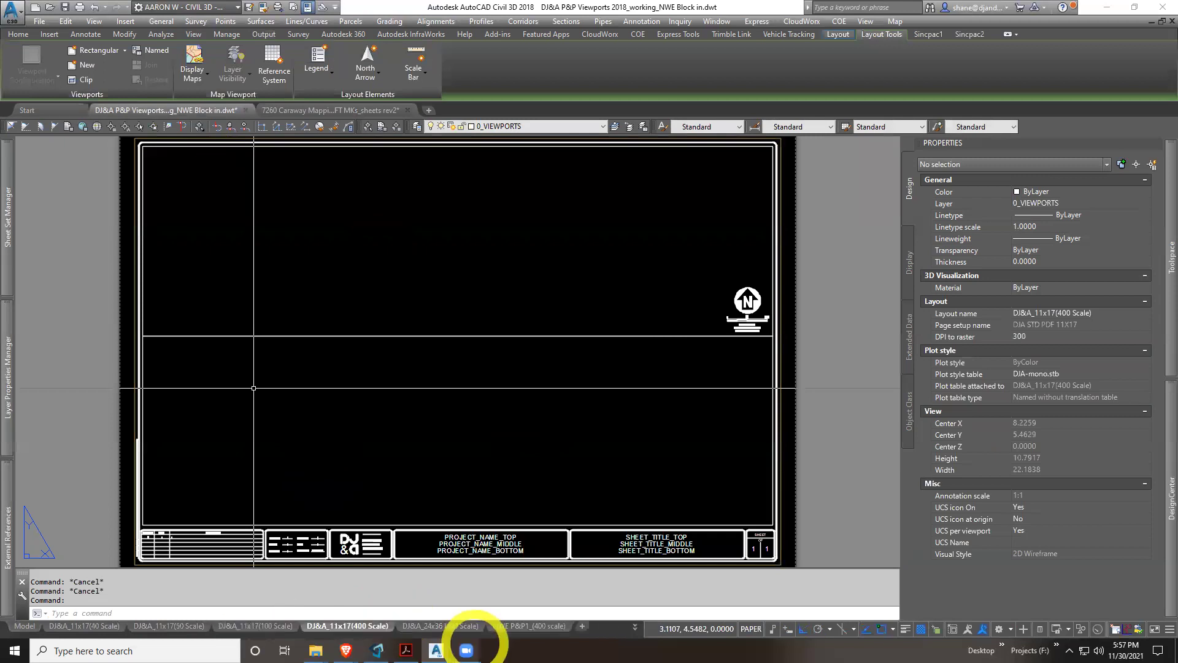
{"action": "left_click", "coordinate": [516, 629]}
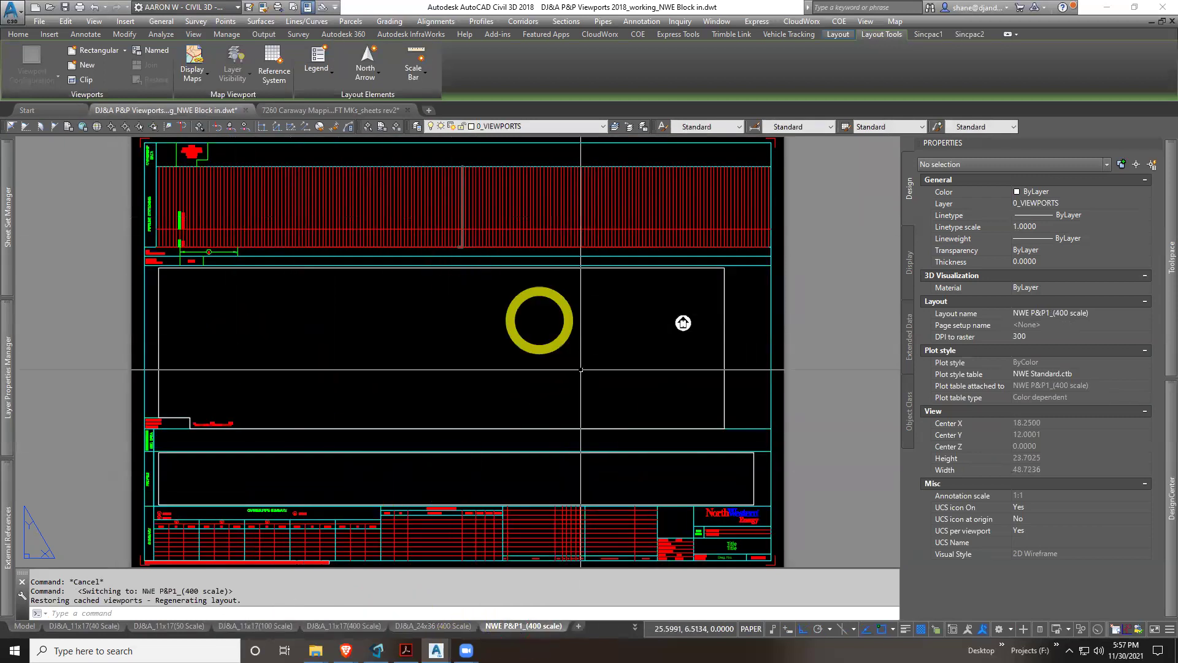
{"action": "left_click", "coordinate": [326, 110]}
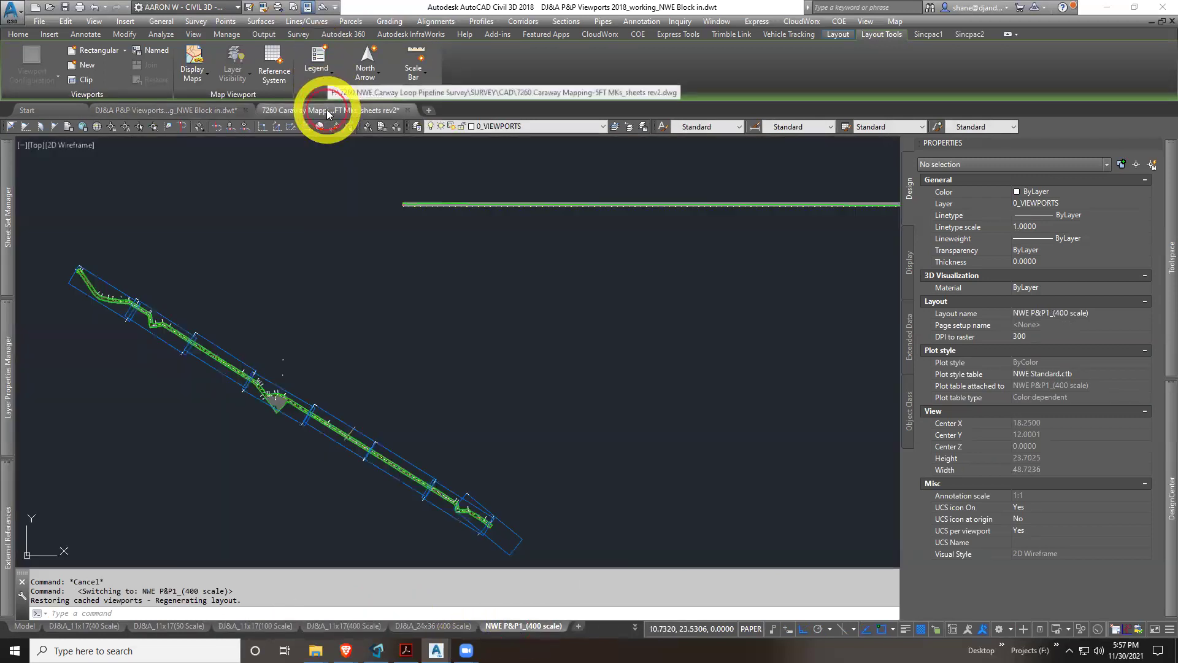
Zoom and pan onto the blue view-frame boundary lines beside the contour corridor
{"action": "scroll", "coordinate": [413, 402], "scroll_direction": "up", "scroll_amount": 3}
{"action": "scroll", "coordinate": [381, 452], "scroll_direction": "up", "scroll_amount": 3}
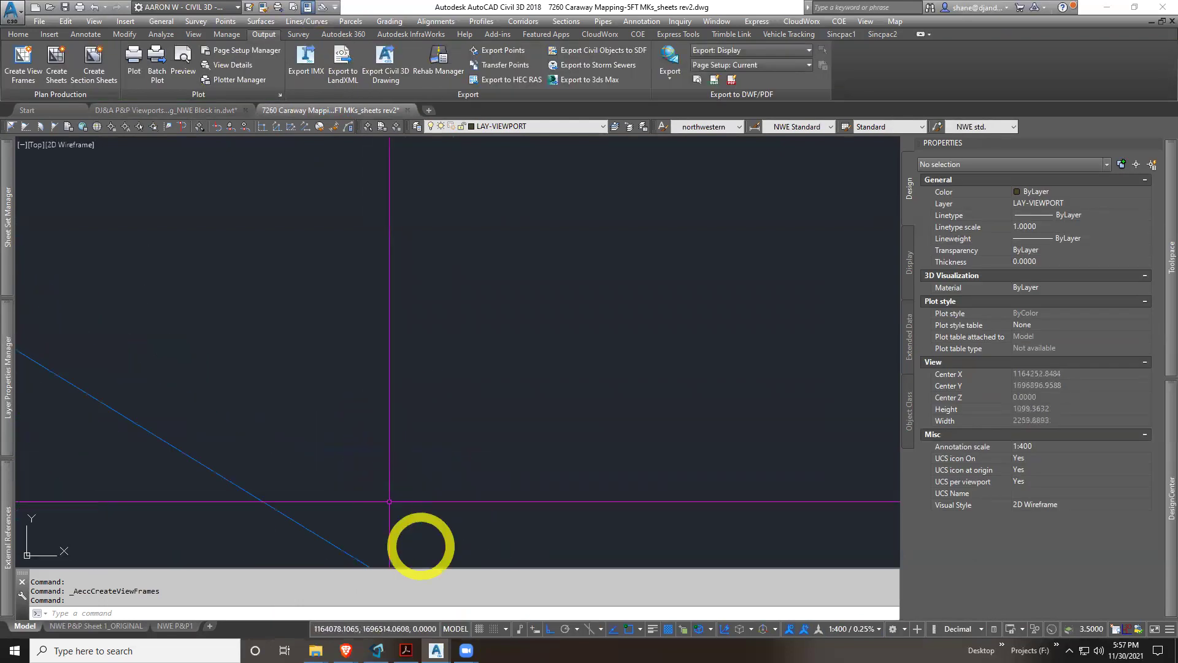
{"action": "scroll", "coordinate": [421, 544], "scroll_direction": "up", "scroll_amount": 2}
{"action": "middle_click_drag", "start_coordinate": [428, 443], "coordinate": [413, 263]}
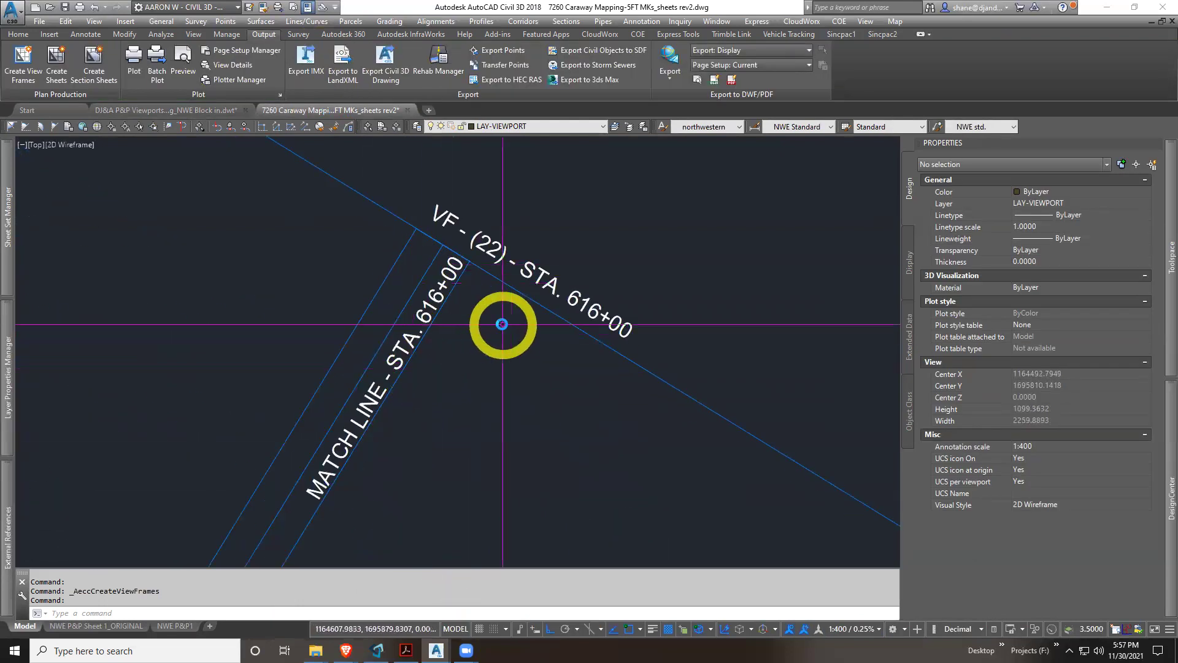
{"action": "scroll", "coordinate": [499, 319], "scroll_direction": "down", "scroll_amount": 4}
{"action": "scroll", "coordinate": [502, 288], "scroll_direction": "down", "scroll_amount": 2}
{"action": "mouse_move", "coordinate": [508, 334]}
{"action": "middle_mouse_down"}
{"action": "mouse_move", "coordinate": [500, 442]}
{"action": "mouse_move", "coordinate": [687, 473]}
{"action": "middle_mouse_up"}
{"action": "scroll", "coordinate": [500, 442], "scroll_direction": "down", "scroll_amount": 2}
{"action": "scroll", "coordinate": [413, 394], "scroll_direction": "up", "scroll_amount": 8}
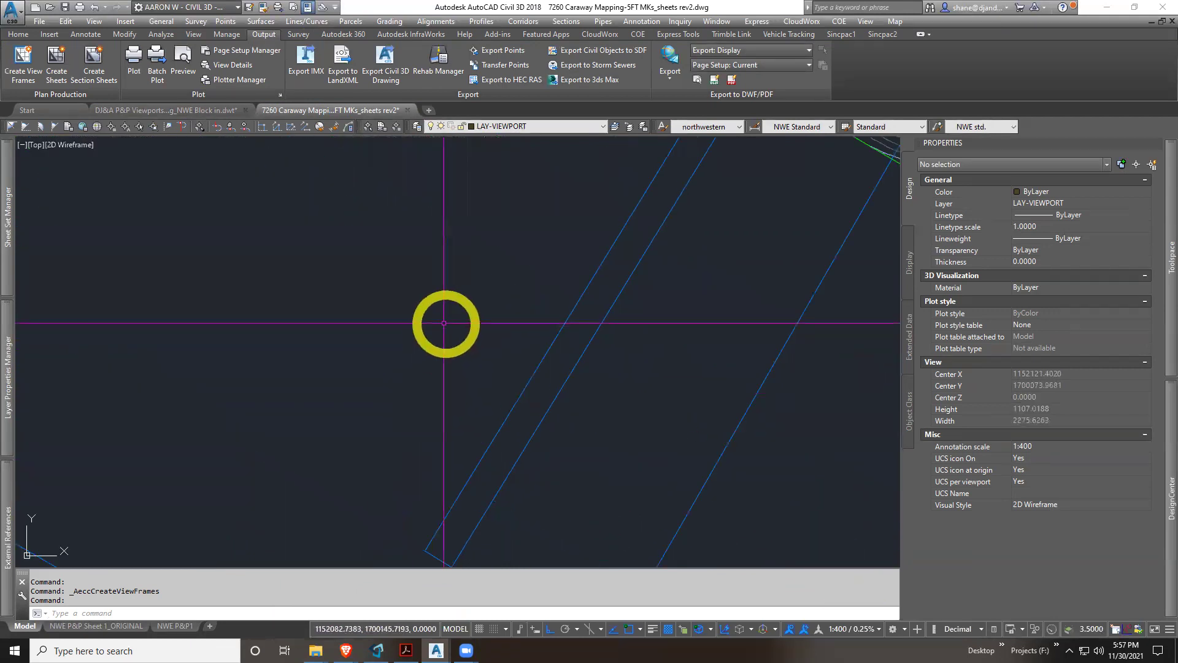
{"action": "middle_click_drag", "start_coordinate": [539, 342], "coordinate": [546, 407]}
{"action": "scroll", "coordinate": [604, 316], "scroll_direction": "up", "scroll_amount": 2}
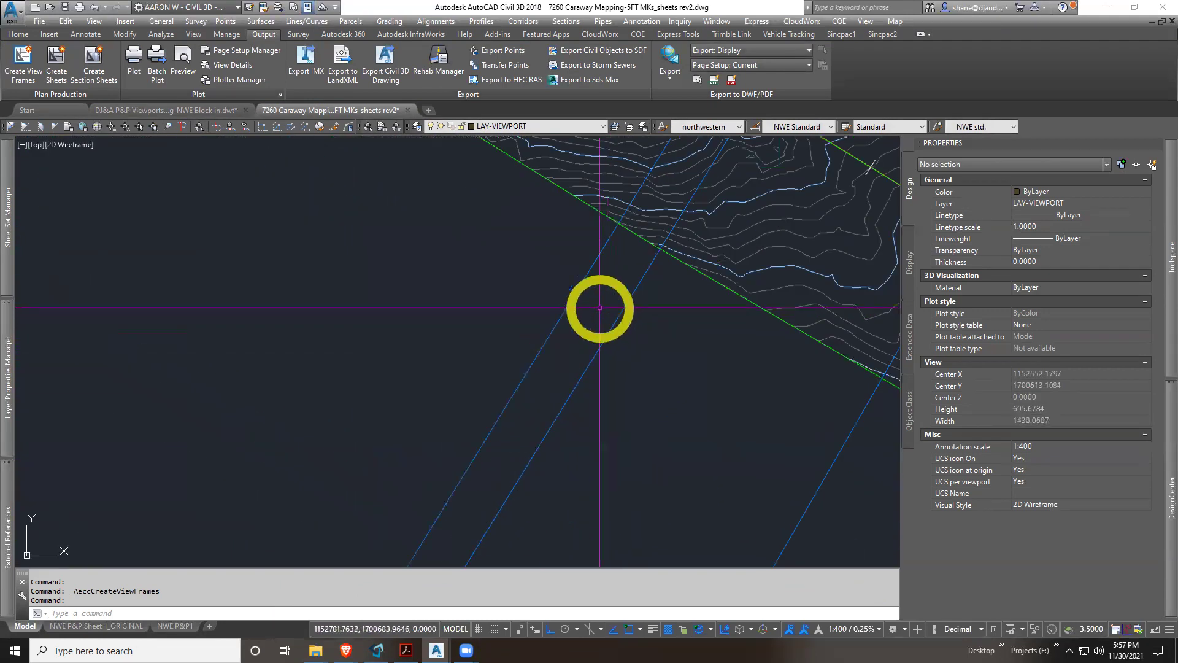
Measure the perpendicular spacing between adjacent view-frame lines with DIST, giving 80
{"action": "type", "text": "OI"}
{"action": "key", "text": "Return"}
{"action": "right_click", "coordinate": [578, 322], "text": "shift"}
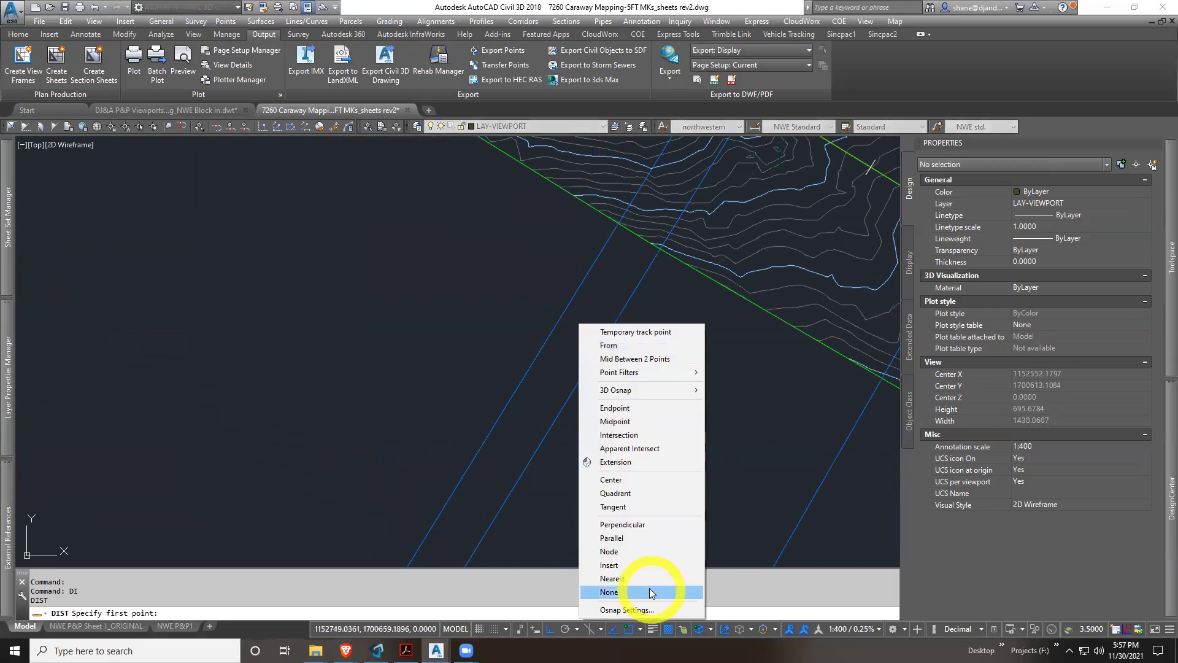
{"action": "left_click", "coordinate": [647, 578]}
{"action": "left_click", "coordinate": [547, 334]}
{"action": "right_click", "coordinate": [571, 381], "text": "shift"}
{"action": "left_click", "coordinate": [613, 288]}
{"action": "left_click", "coordinate": [590, 359]}
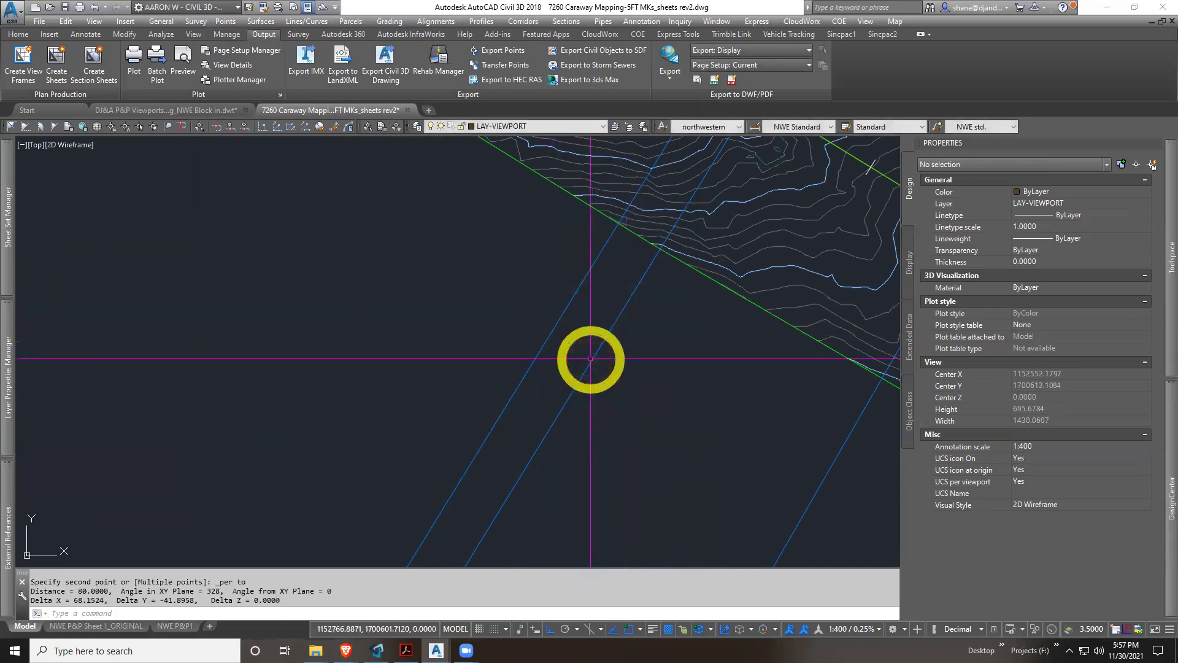
Zoom out and pan along the corridor to review the pipeline's chain of view frames
{"action": "scroll", "coordinate": [590, 359], "scroll_direction": "down", "scroll_amount": 3}
{"action": "scroll", "coordinate": [595, 333], "scroll_direction": "down", "scroll_amount": 2}
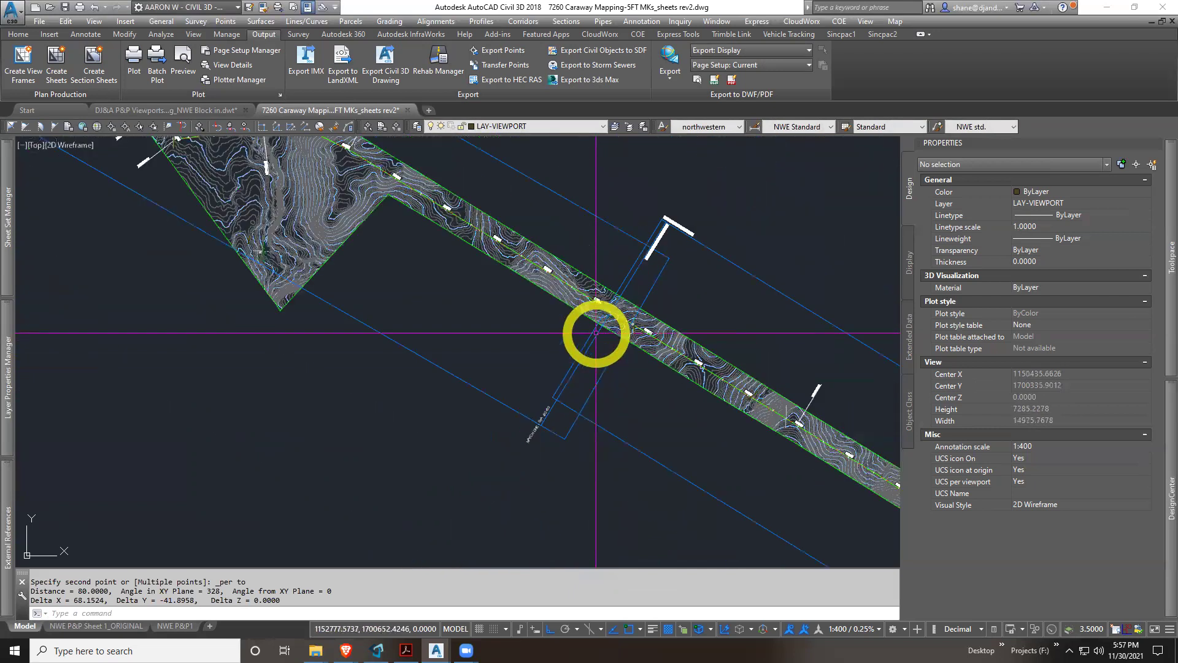
{"action": "scroll", "coordinate": [540, 382], "scroll_direction": "down", "scroll_amount": 1}
{"action": "scroll", "coordinate": [281, 274], "scroll_direction": "up", "scroll_amount": 1}
{"action": "mouse_move", "coordinate": [317, 324]}
{"action": "middle_mouse_down"}
{"action": "mouse_move", "coordinate": [481, 517]}
{"action": "mouse_move", "coordinate": [655, 542]}
{"action": "middle_mouse_up"}
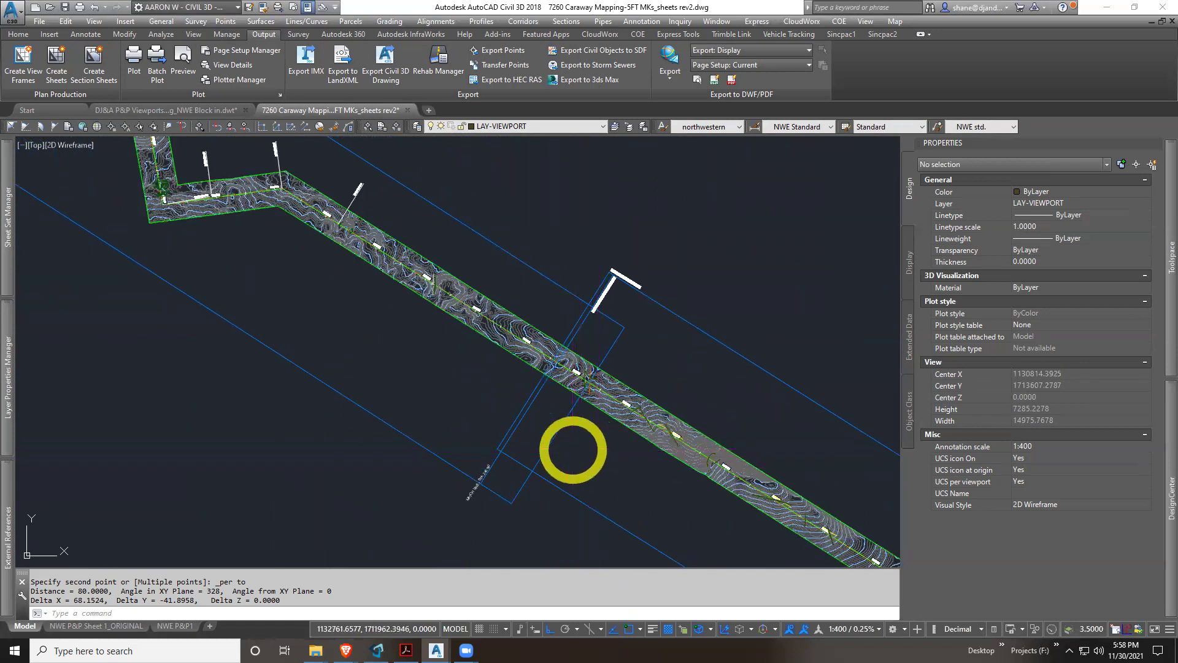
{"action": "left_click", "coordinate": [556, 435]}
{"action": "middle_click_drag", "start_coordinate": [400, 361], "coordinate": [524, 446]}
{"action": "scroll", "coordinate": [519, 443], "scroll_direction": "down", "scroll_amount": 1}
{"action": "scroll", "coordinate": [503, 439], "scroll_direction": "down", "scroll_amount": 1}
{"action": "scroll", "coordinate": [510, 449], "scroll_direction": "down", "scroll_amount": 1}
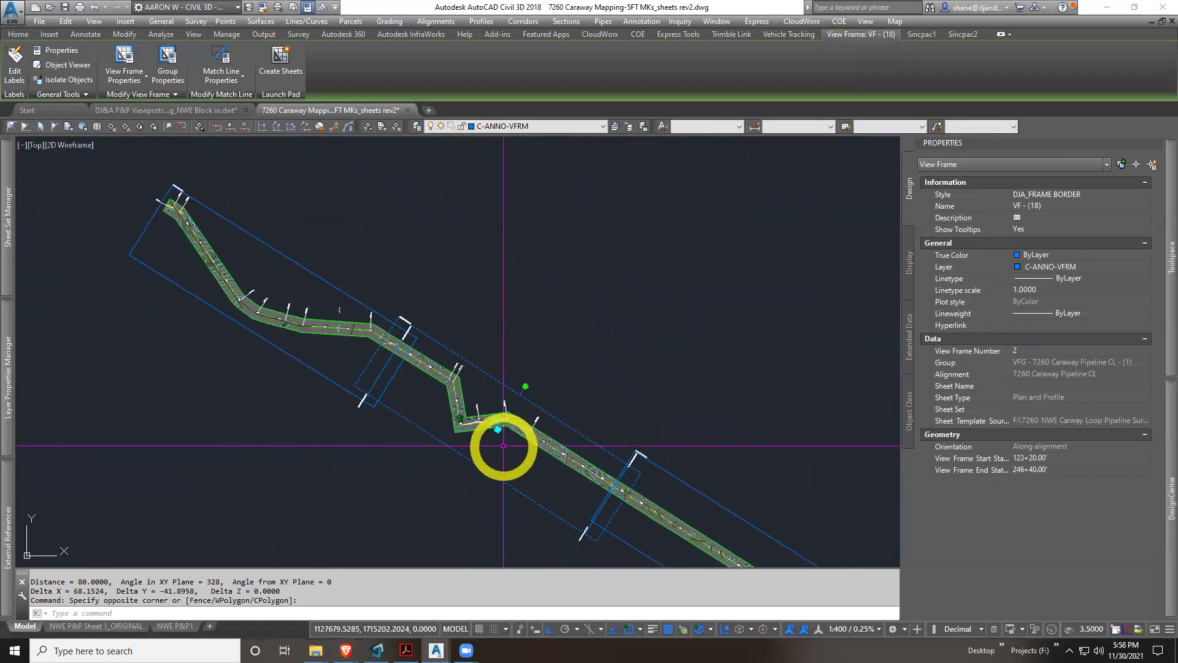
{"action": "scroll", "coordinate": [500, 434], "scroll_direction": "down", "scroll_amount": 2}
{"action": "scroll", "coordinate": [355, 337], "scroll_direction": "down", "scroll_amount": 3}
{"action": "key", "text": "Escape"}
{"action": "scroll", "coordinate": [433, 392], "scroll_direction": "up", "scroll_amount": 2}
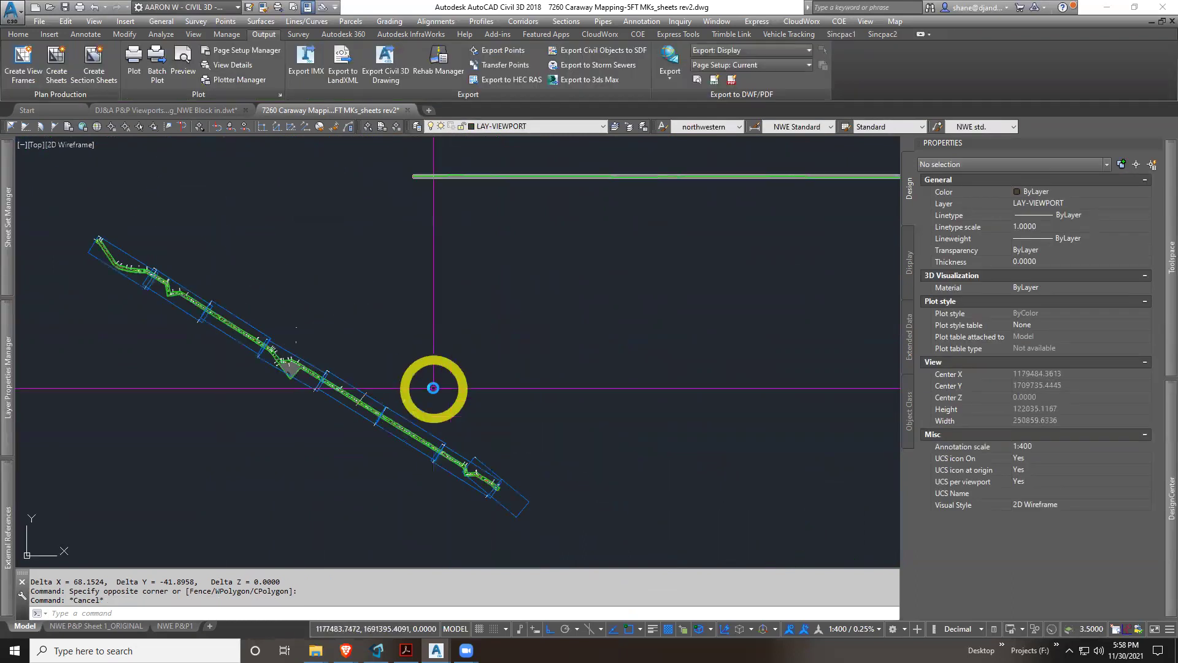
{"action": "scroll", "coordinate": [466, 441], "scroll_direction": "up", "scroll_amount": 1}
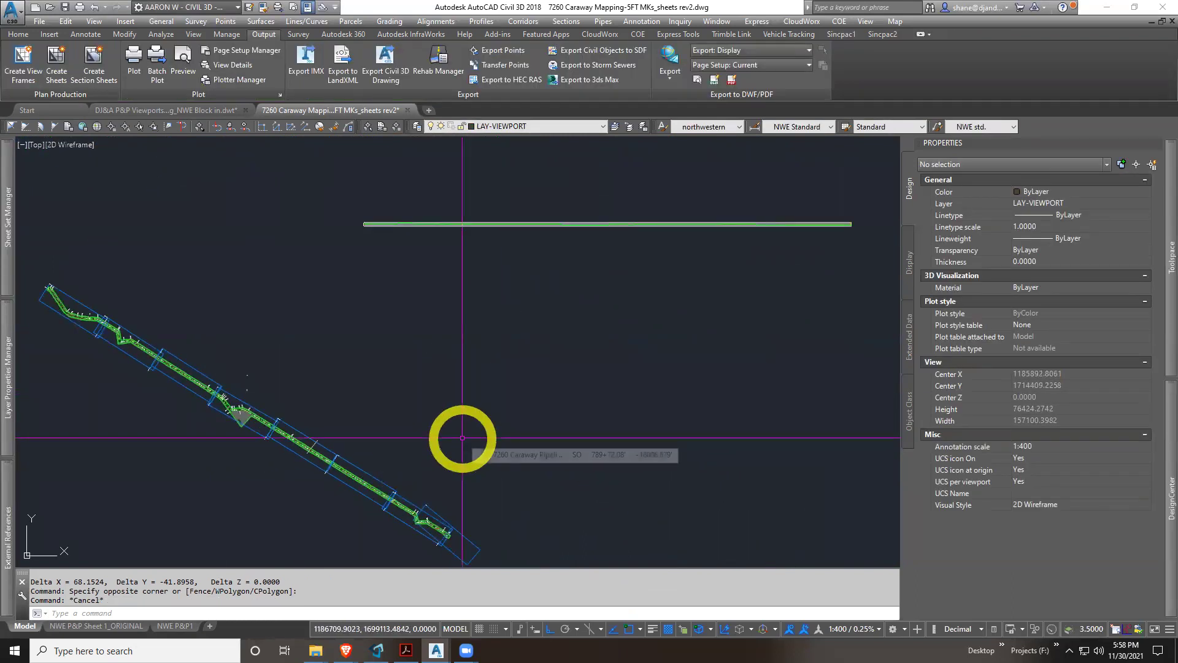
Create sheets from the VFG - 7260 Caraway Pipeline CL - (1) group, all layouts in the current drawing
{"action": "left_click", "coordinate": [60, 74]}
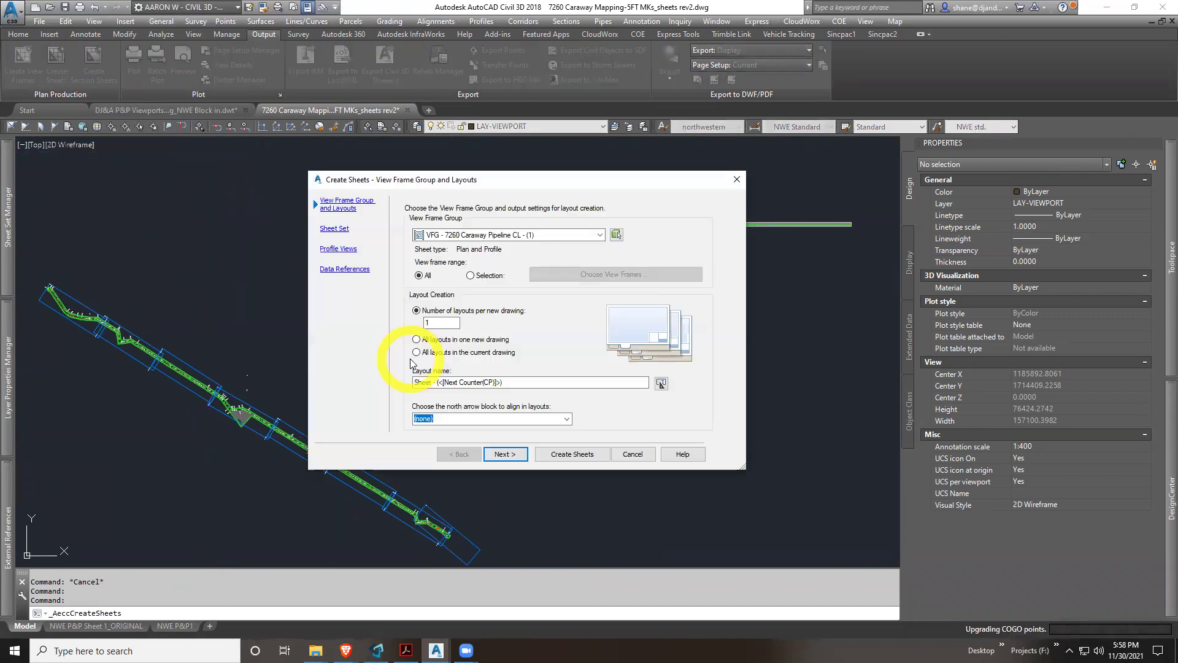
{"action": "left_click", "coordinate": [500, 235]}
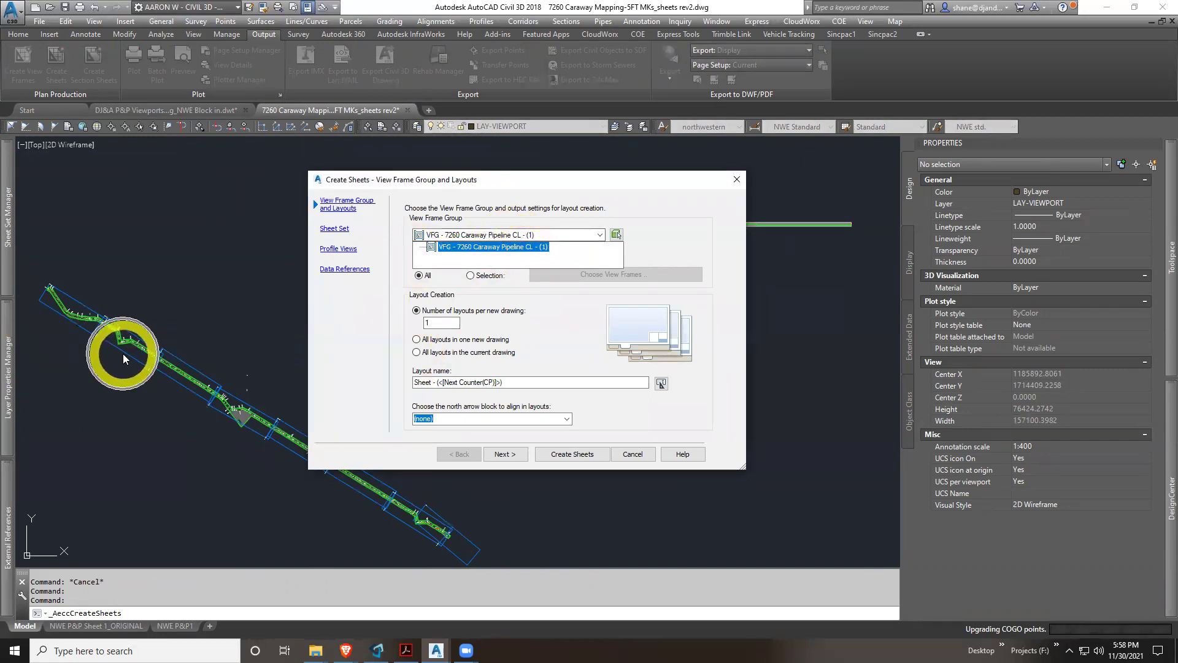
{"action": "left_click", "coordinate": [491, 246]}
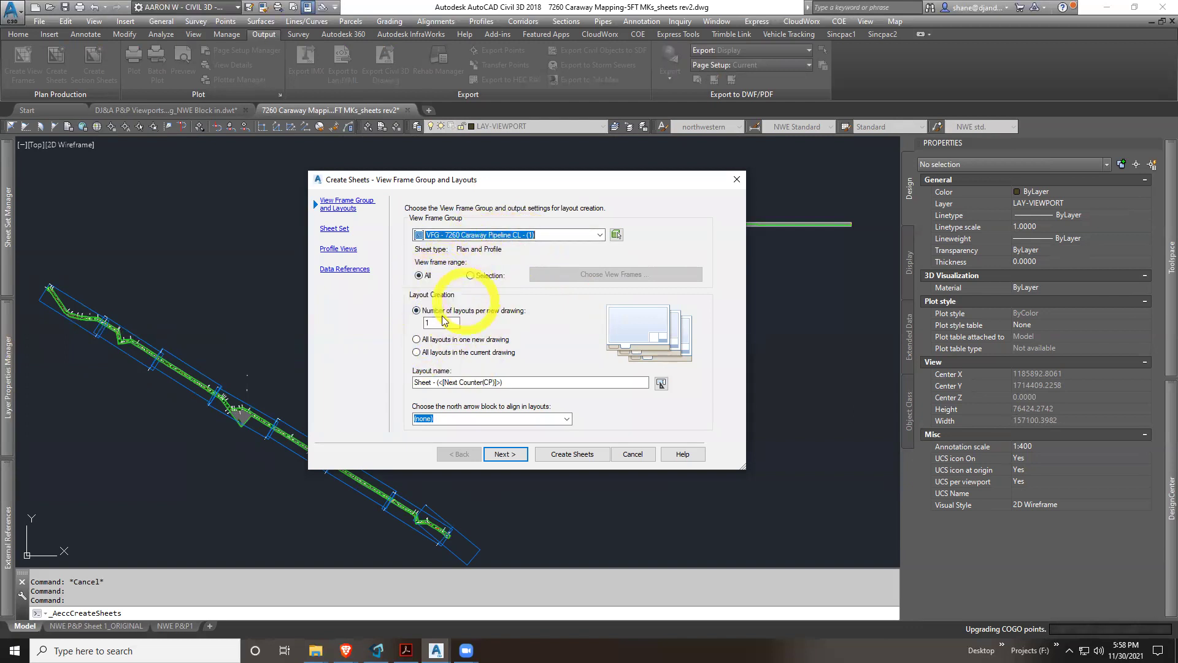
{"action": "left_click", "coordinate": [485, 341]}
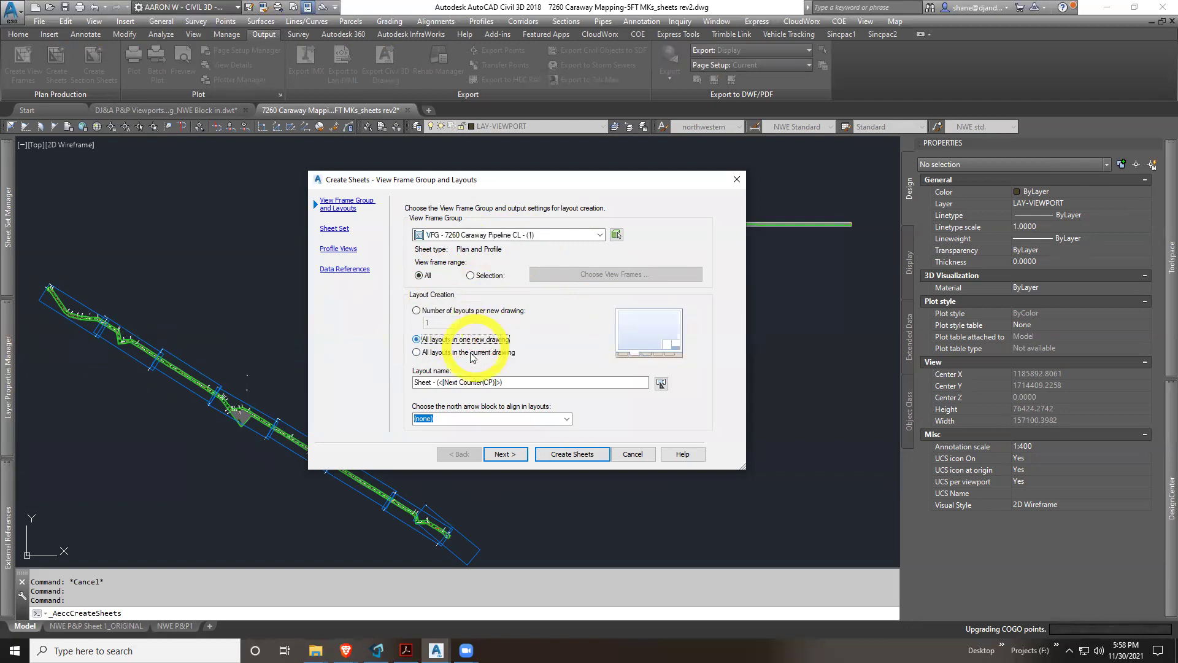
{"action": "left_click", "coordinate": [473, 353]}
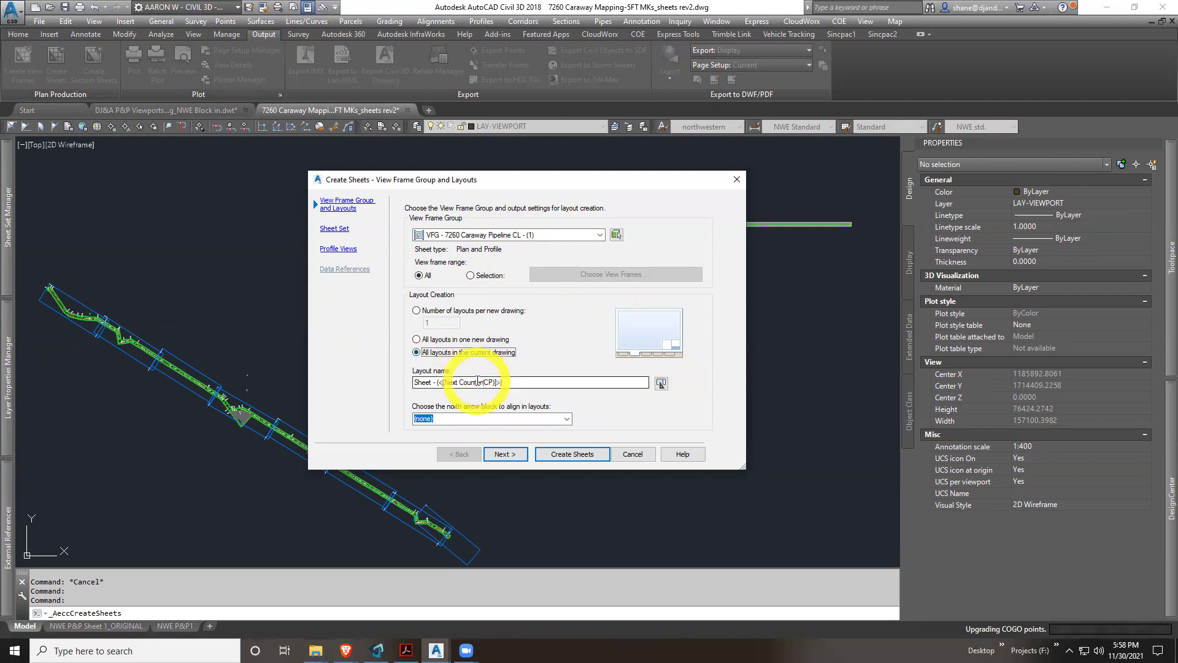
Name the layouts 7260_P&P and use the LAY-DJA-NORTH-LARGE north arrow
{"action": "left_click", "coordinate": [433, 381]}
{"action": "left_click_drag", "start_coordinate": [433, 381], "coordinate": [396, 388]}
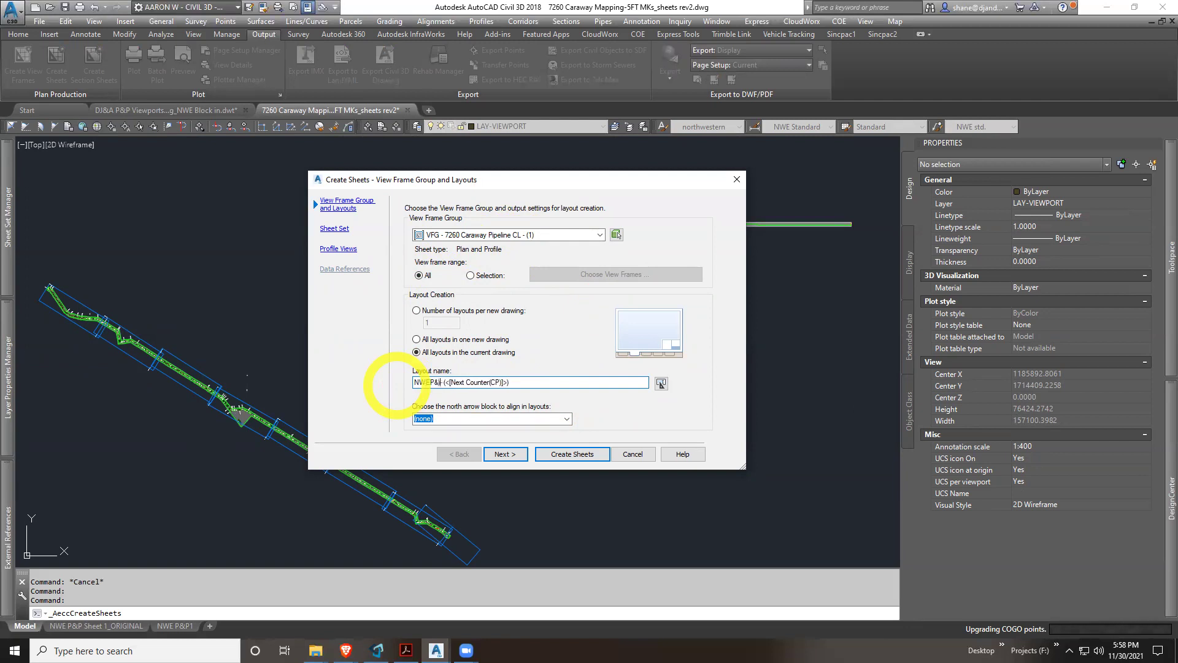
{"action": "type", "text": "p"}
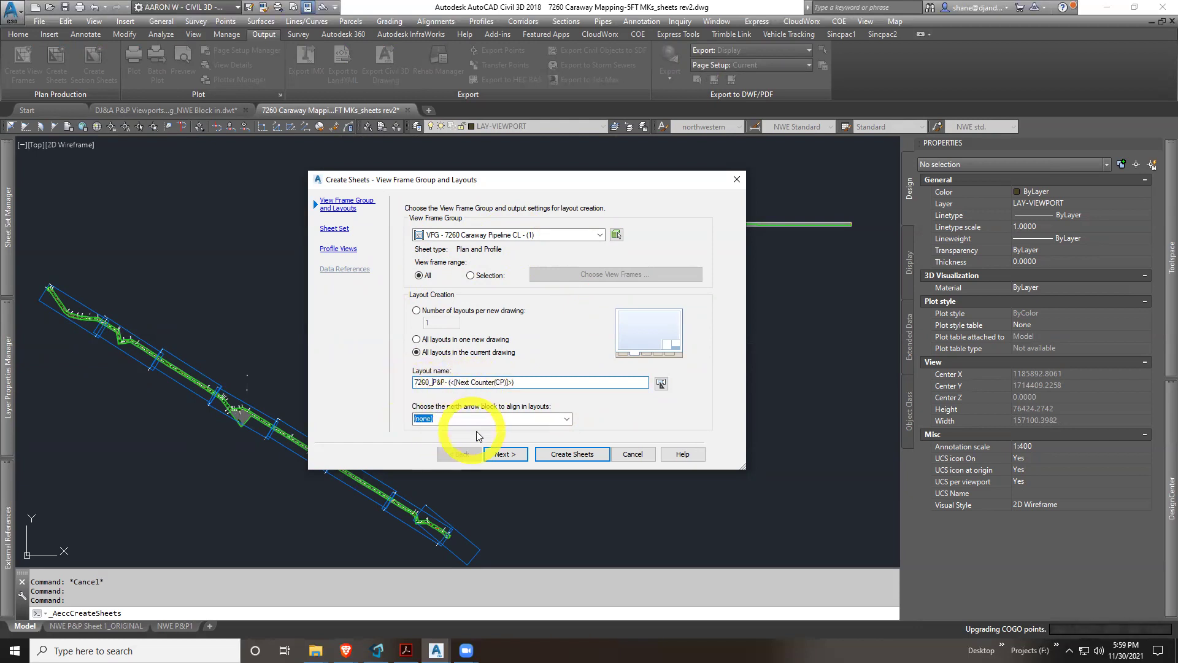
{"action": "left_click", "coordinate": [567, 420]}
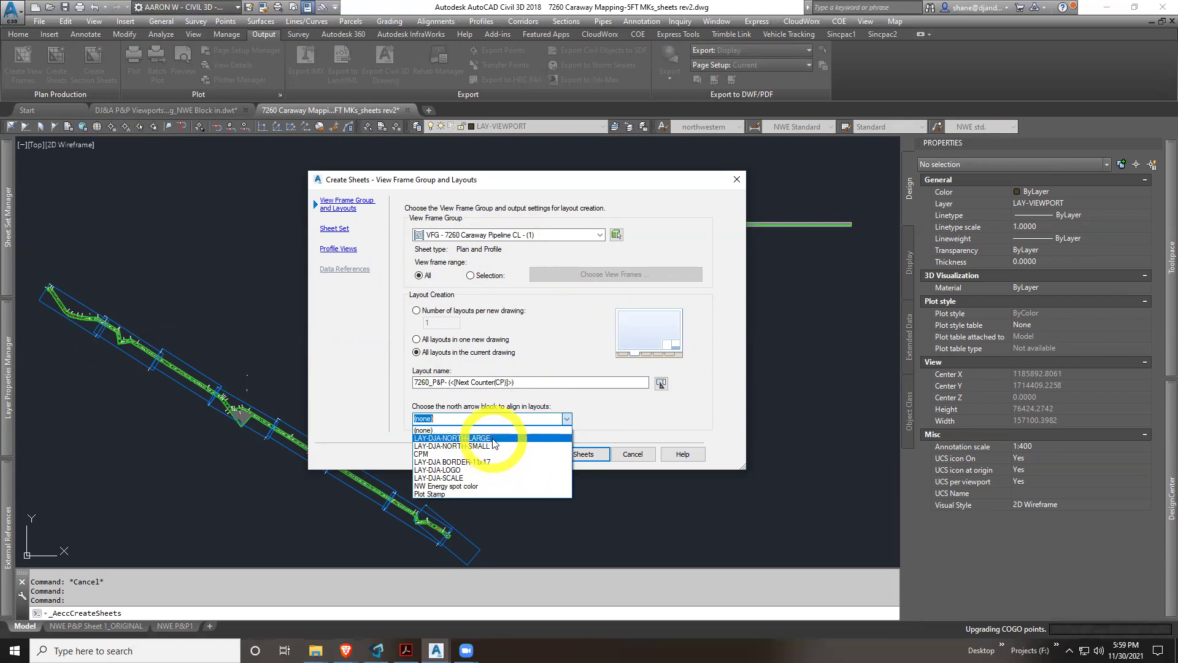
{"action": "left_click", "coordinate": [493, 439]}
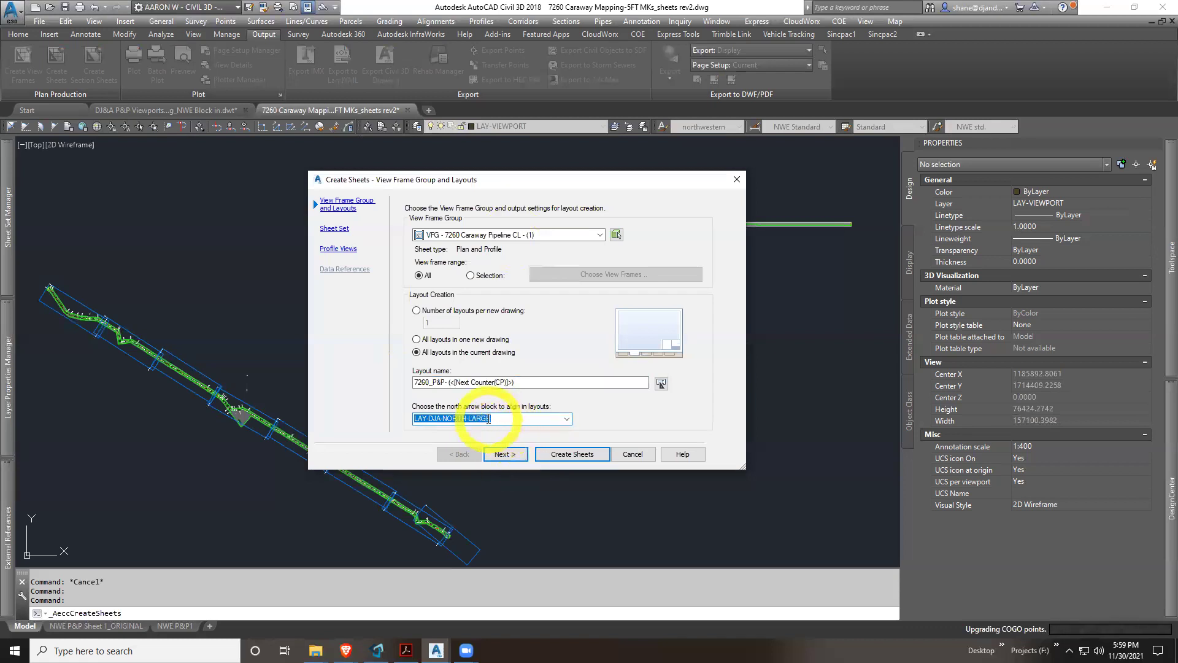
Set the sheet set storage location to the project's CAD\8_SHEET SET folder
{"action": "left_click", "coordinate": [504, 454]}
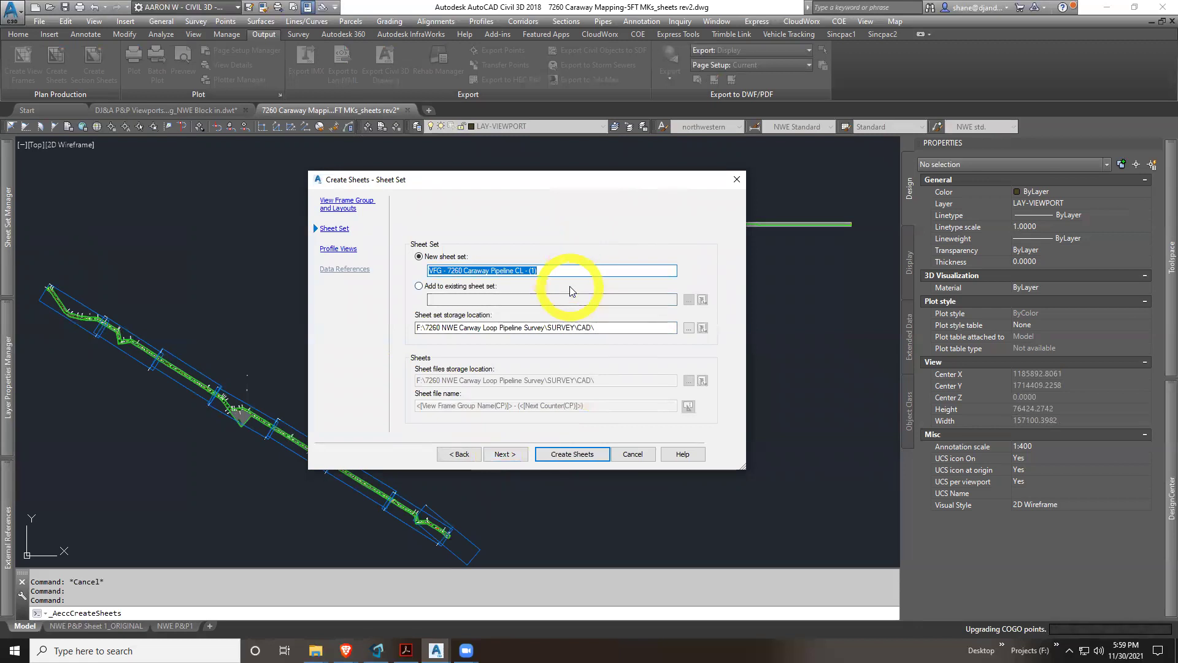
{"action": "left_click", "coordinate": [8, 256]}
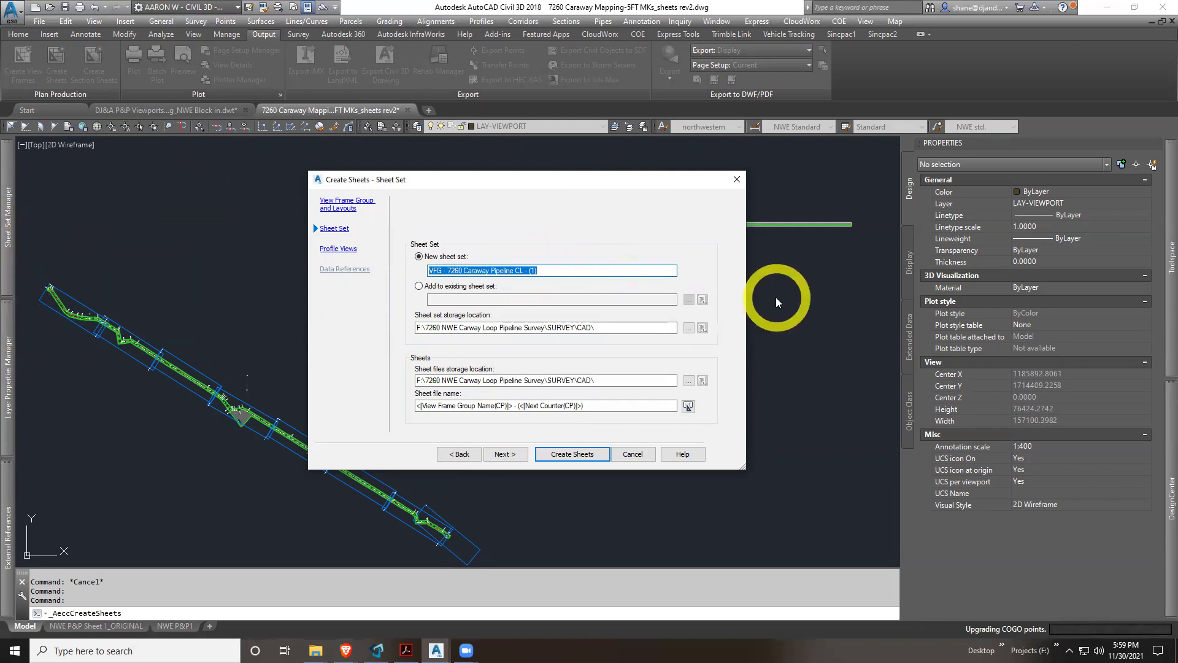
{"action": "left_click", "coordinate": [625, 324]}
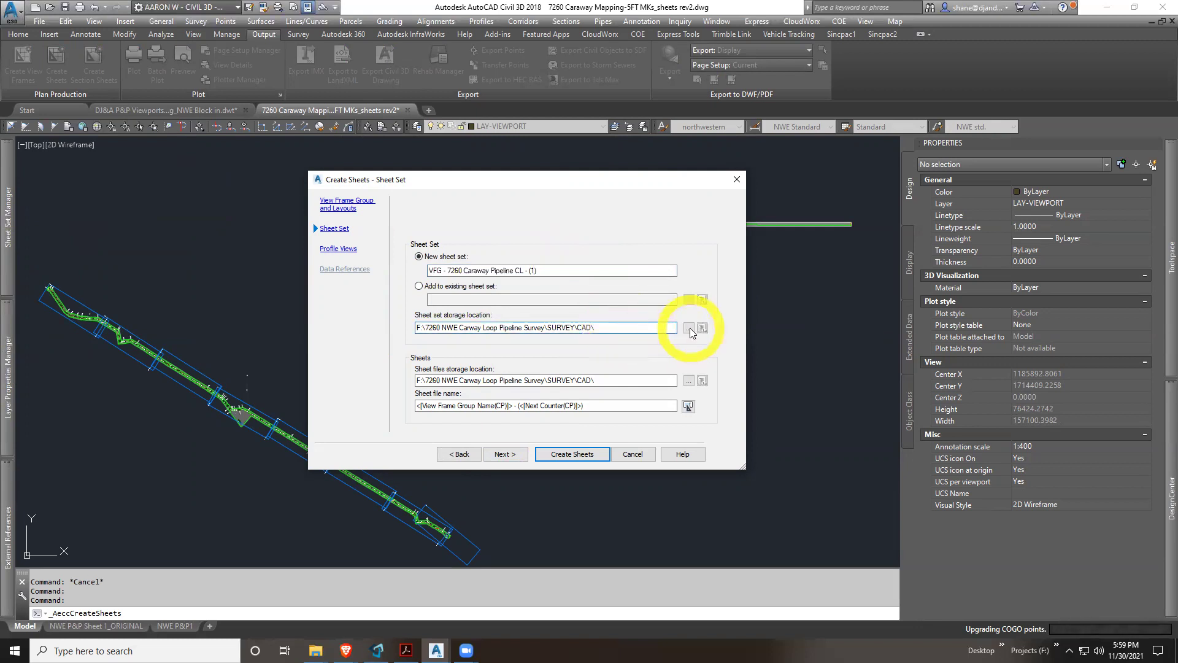
{"action": "left_click", "coordinate": [688, 327]}
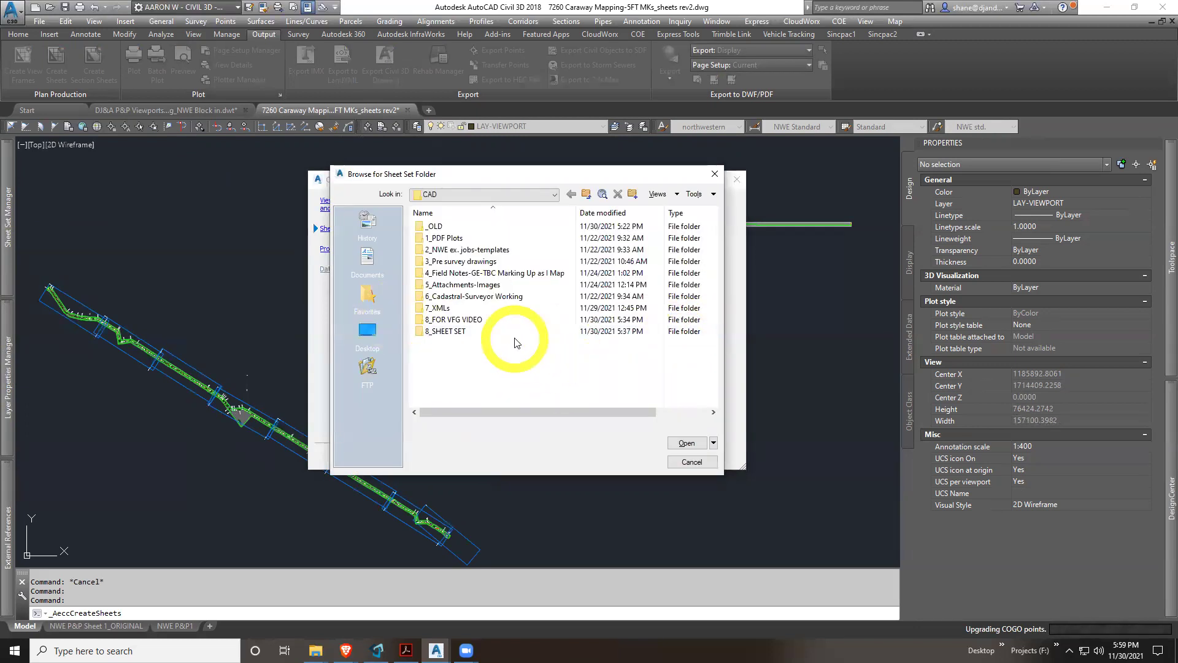
{"action": "left_click", "coordinate": [696, 462]}
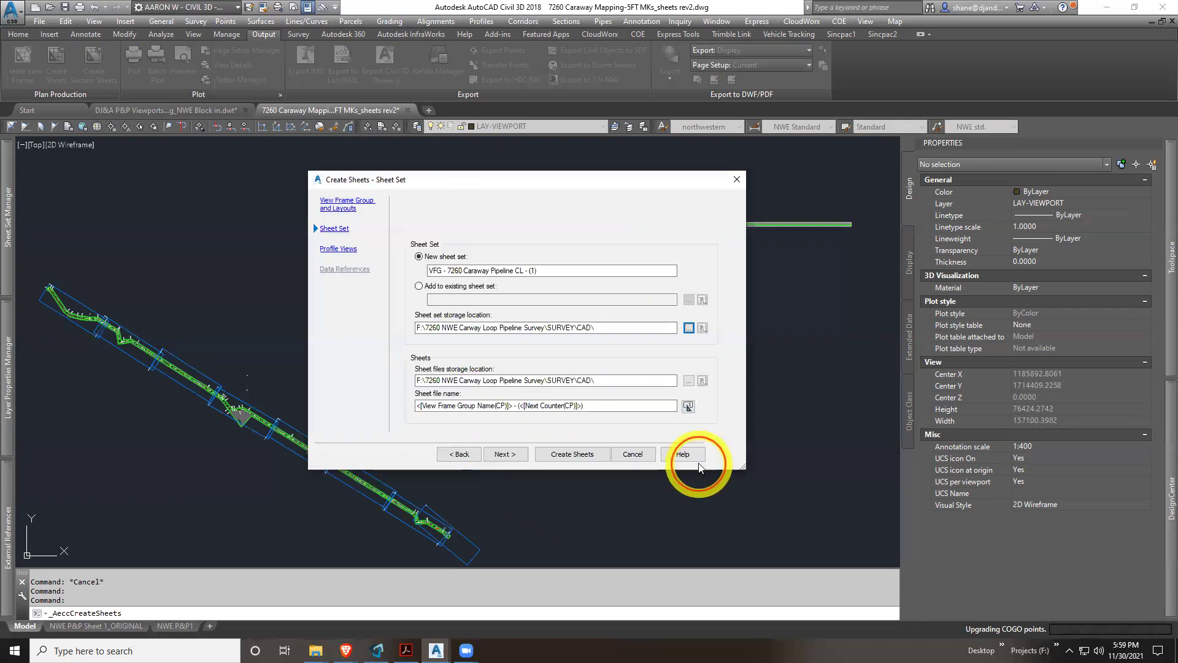
{"action": "left_click", "coordinate": [689, 327]}
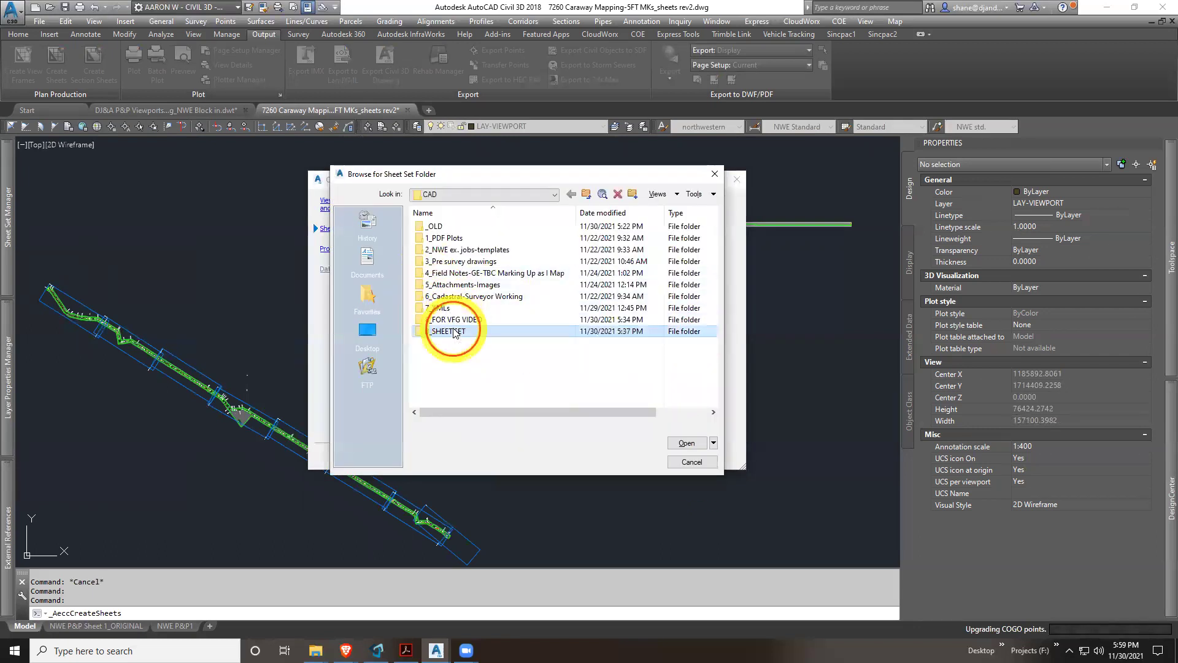
{"action": "double_click", "coordinate": [466, 331]}
{"action": "left_click", "coordinate": [686, 444]}
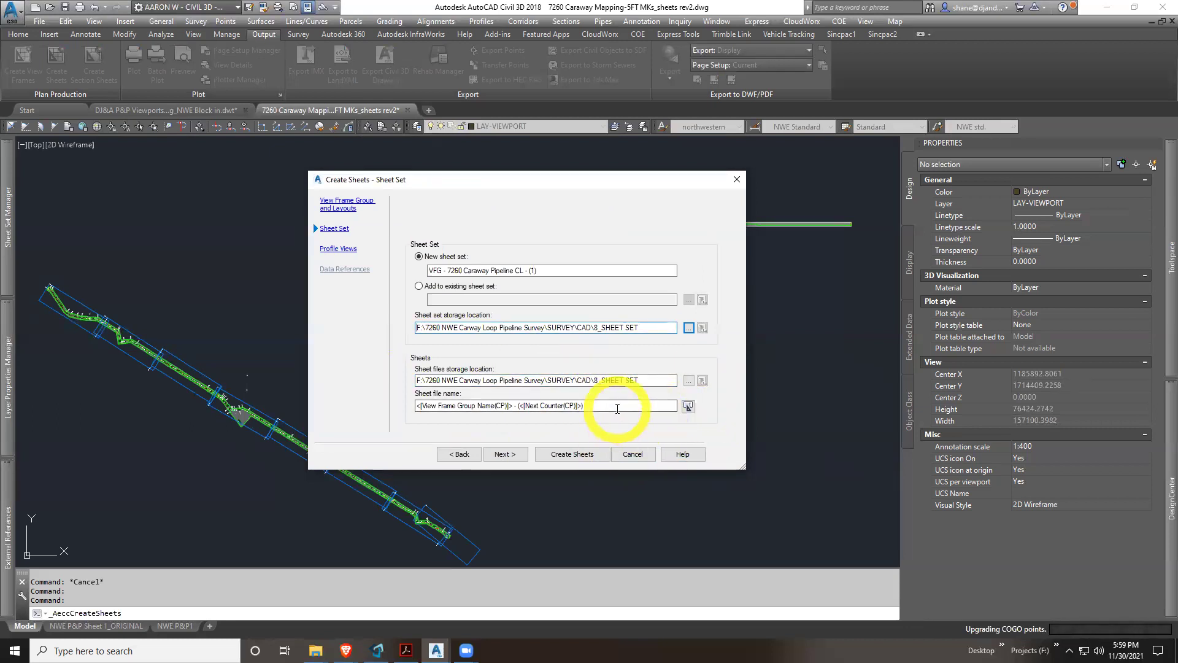
On the Profile Views page, choose custom profile view settings and align profile and plan views at start
{"action": "left_click", "coordinate": [517, 457]}
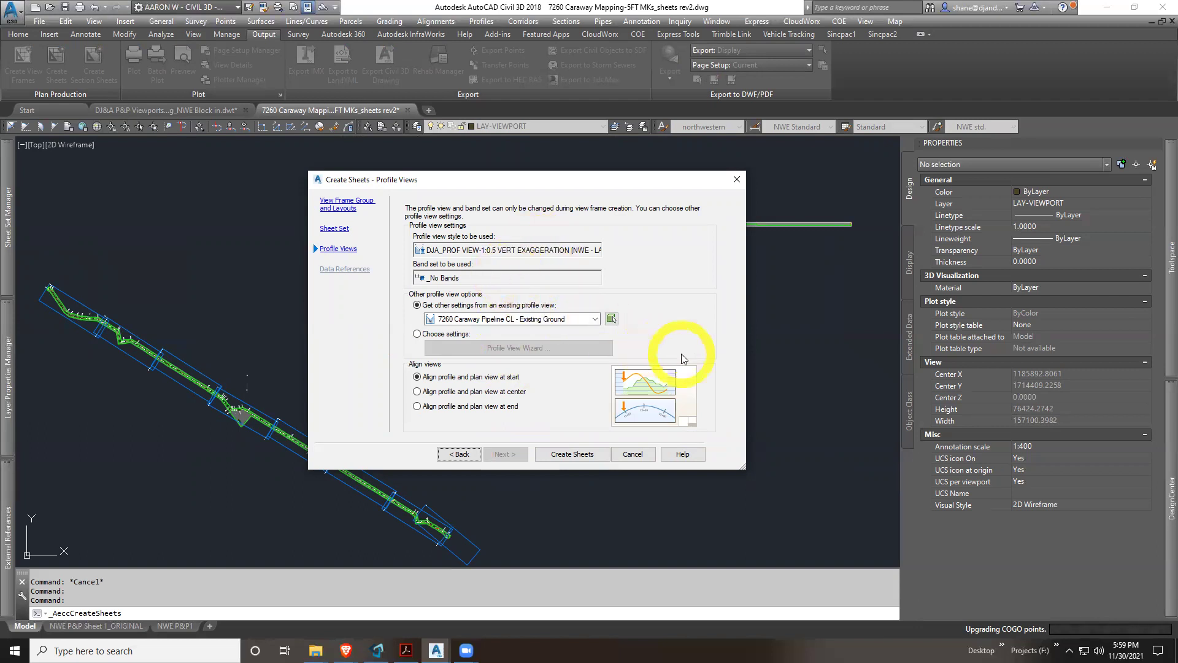
{"action": "left_click", "coordinate": [589, 319]}
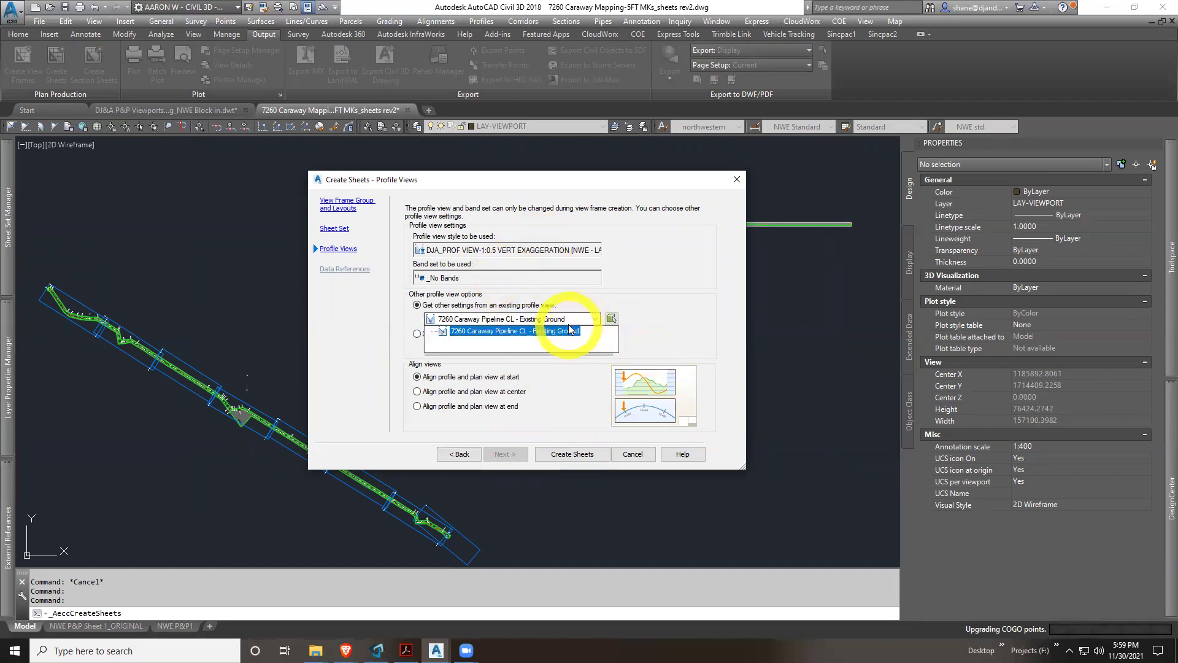
{"action": "left_click", "coordinate": [557, 332]}
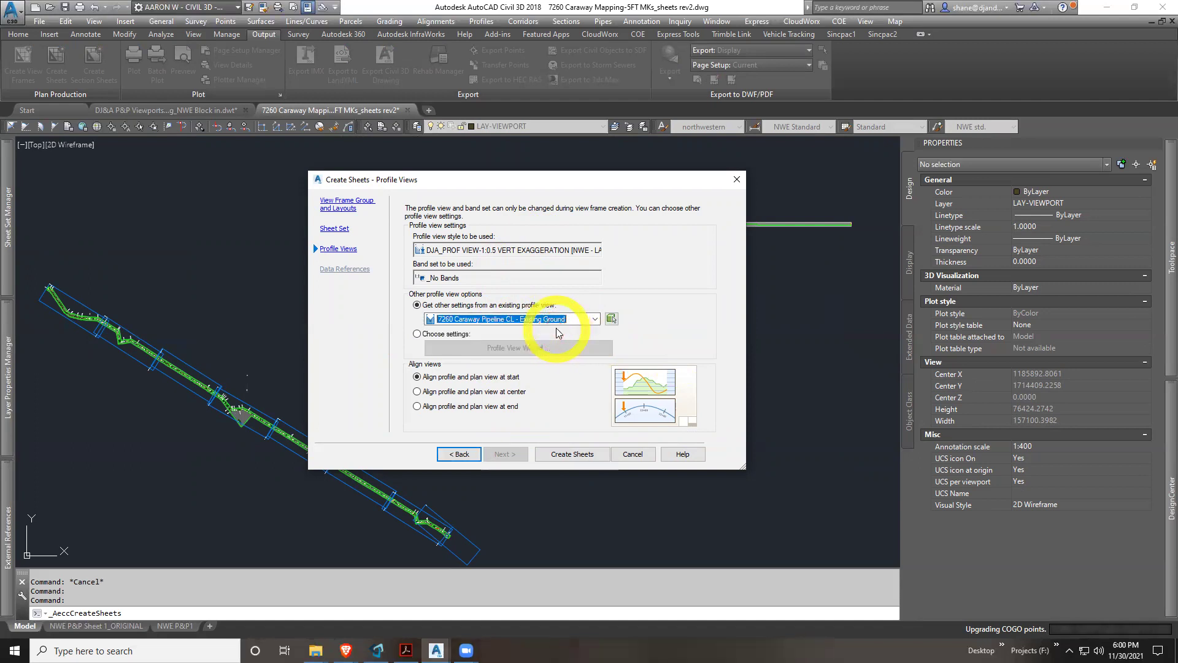
{"action": "left_click", "coordinate": [682, 334]}
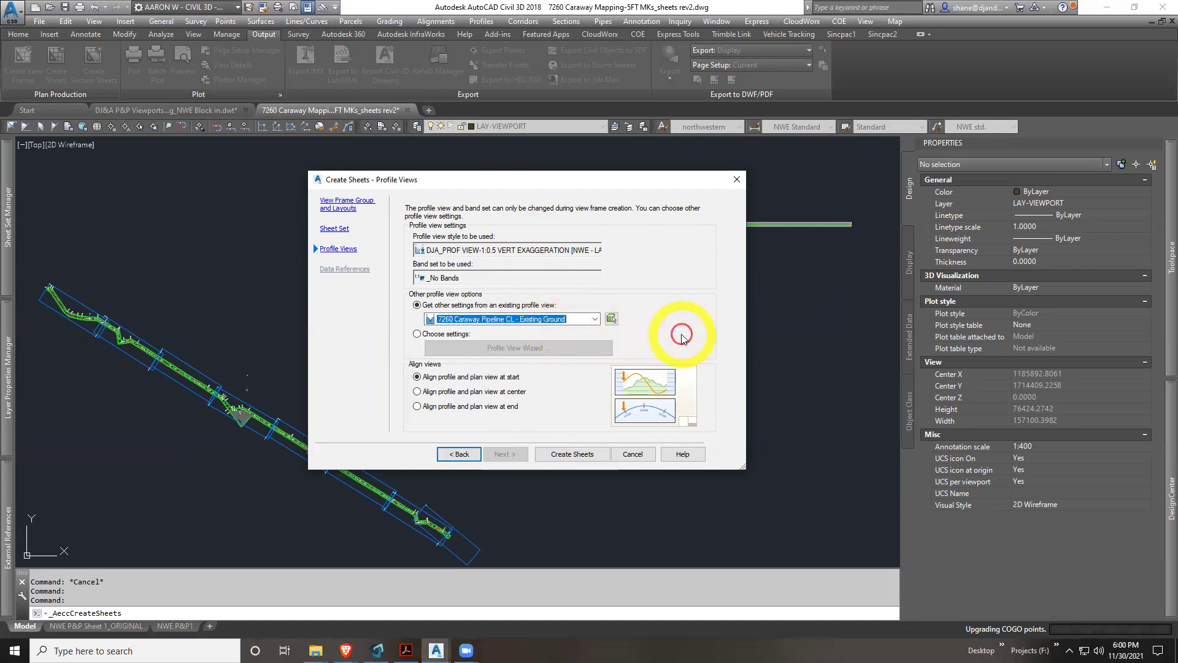
{"action": "left_click", "coordinate": [437, 335]}
{"action": "left_click", "coordinate": [469, 355]}
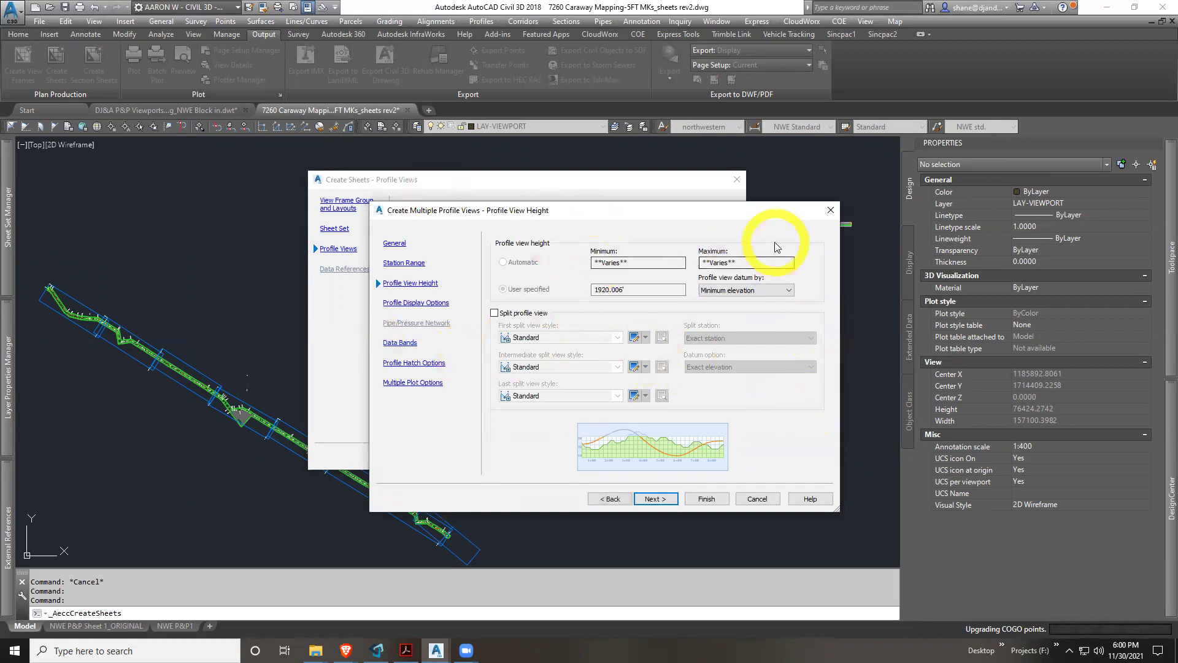
{"action": "left_click", "coordinate": [831, 211]}
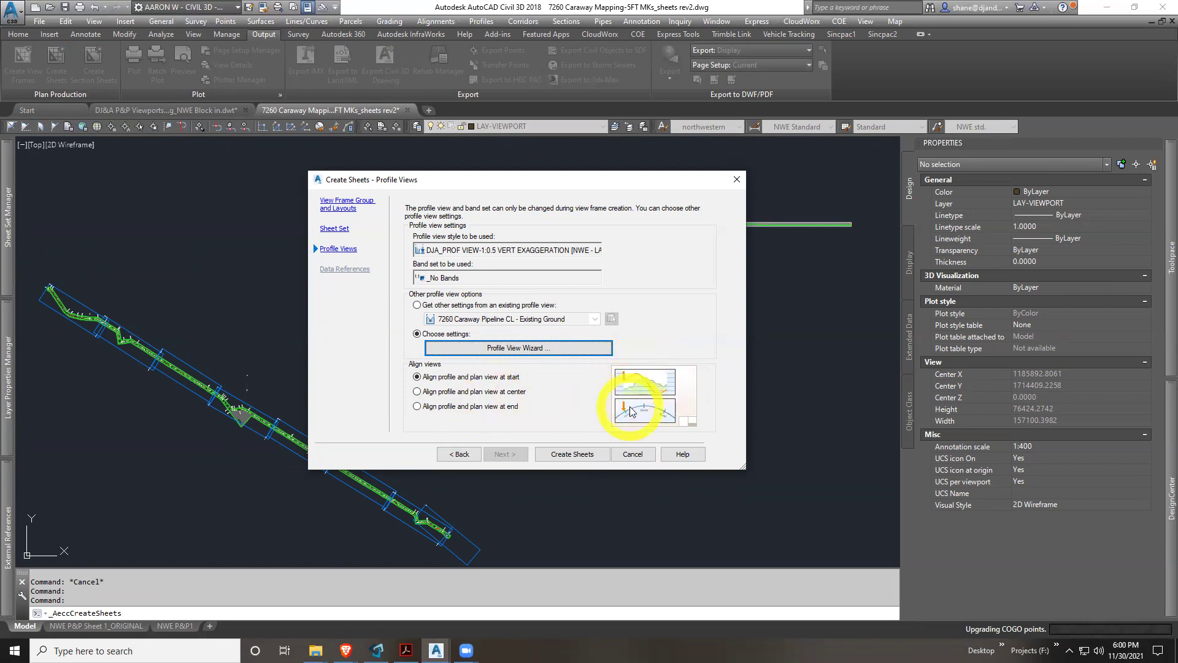
Review the profile view wizard: Caraway alignment, 1:0.5 exaggeration, 1920 height, display, no bands, hatch
{"action": "left_click", "coordinate": [497, 358]}
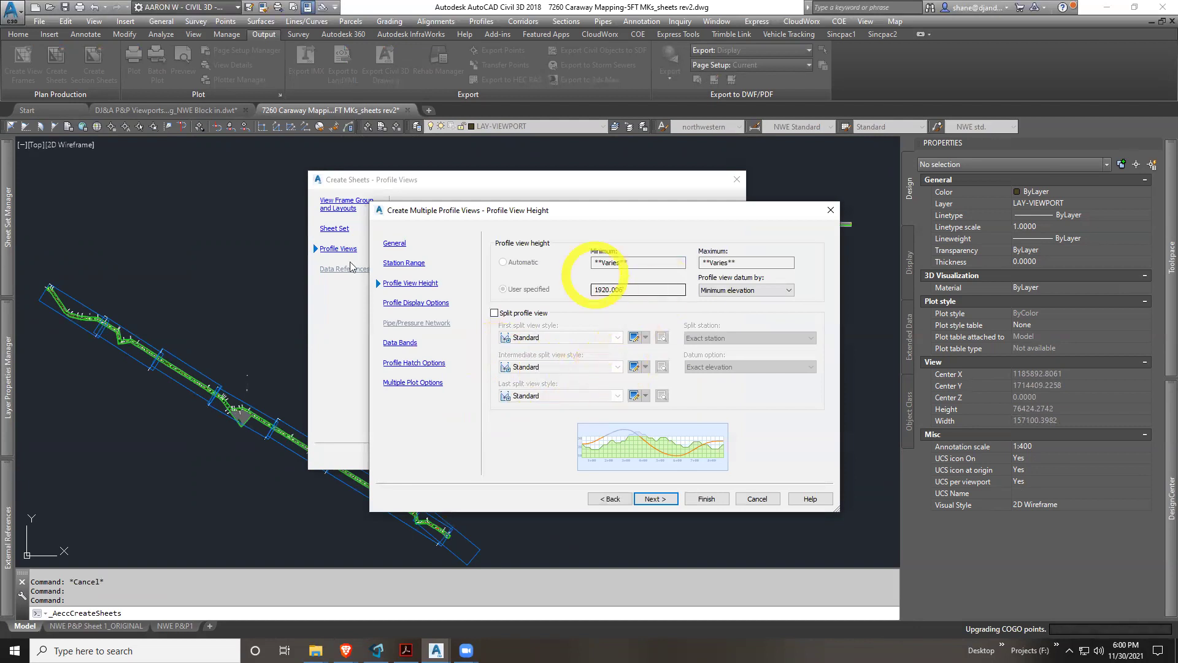
{"action": "left_click", "coordinate": [393, 243]}
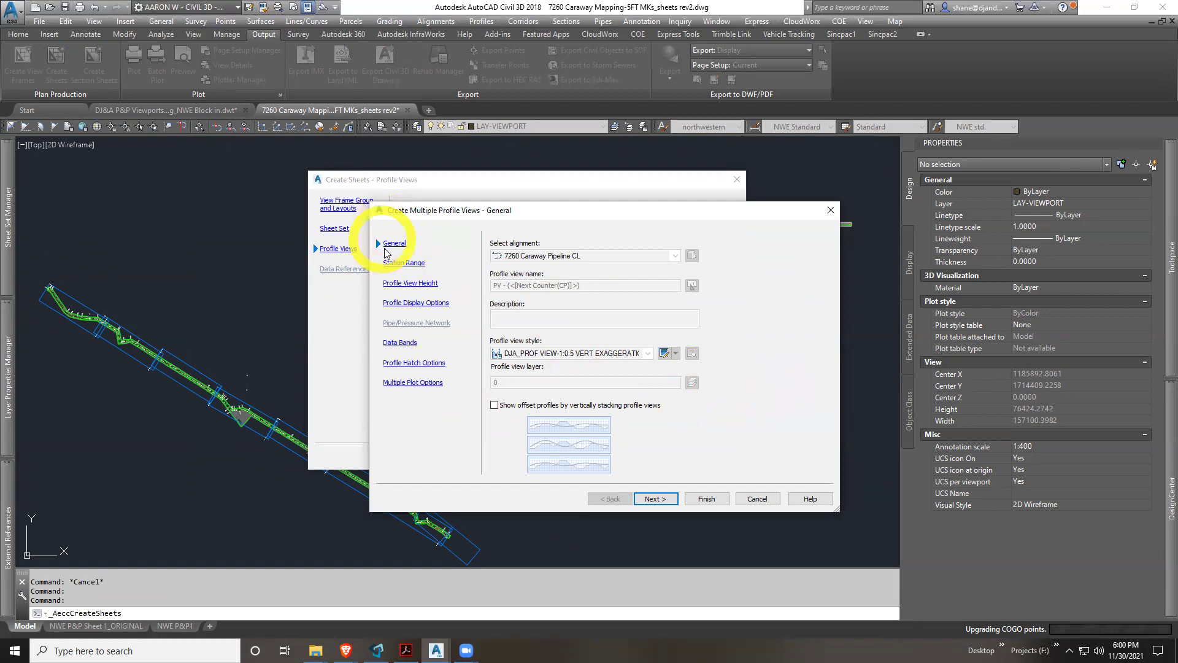
{"action": "left_click", "coordinate": [397, 264]}
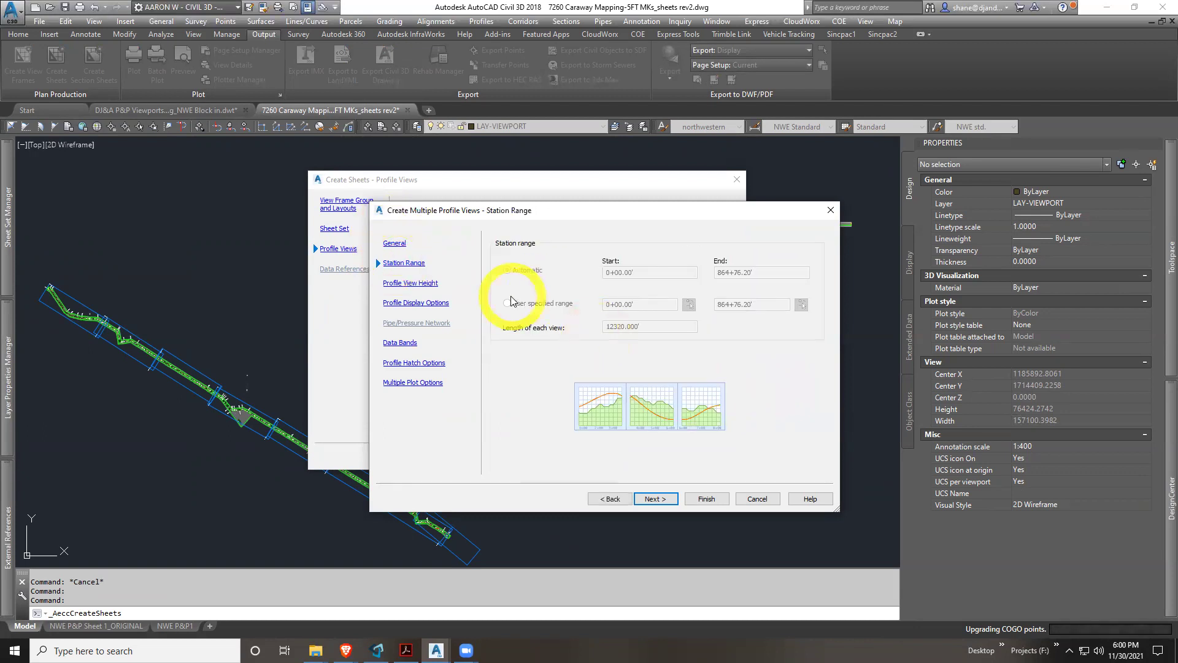
{"action": "left_click", "coordinate": [410, 282]}
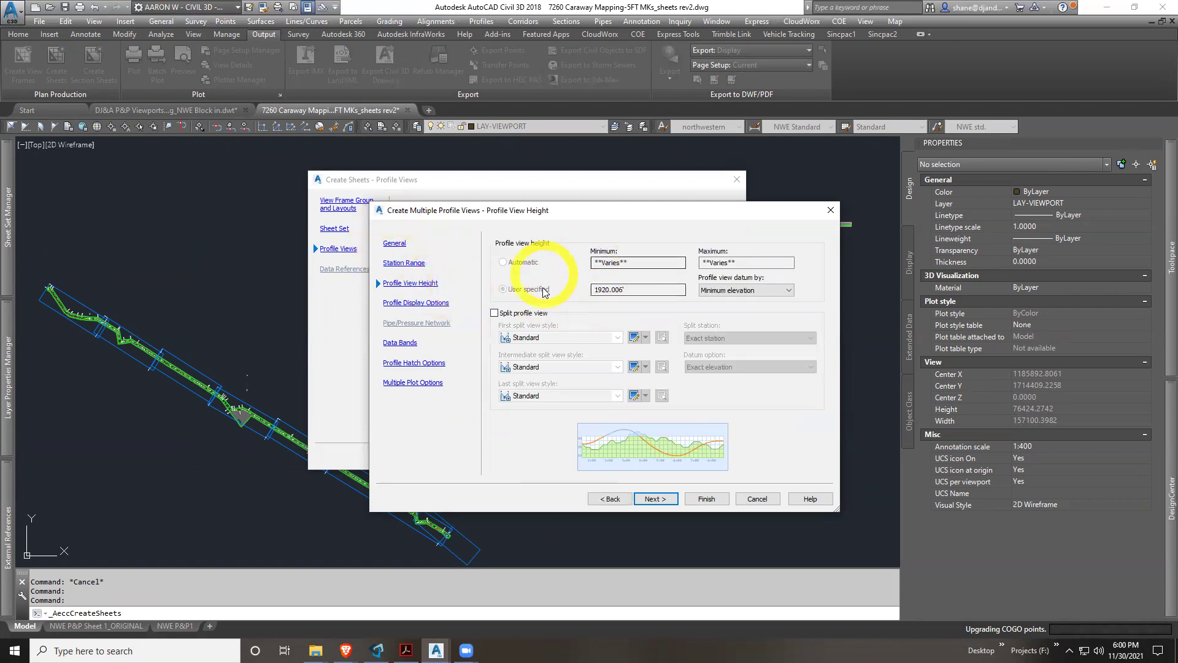
{"action": "left_click", "coordinate": [496, 313]}
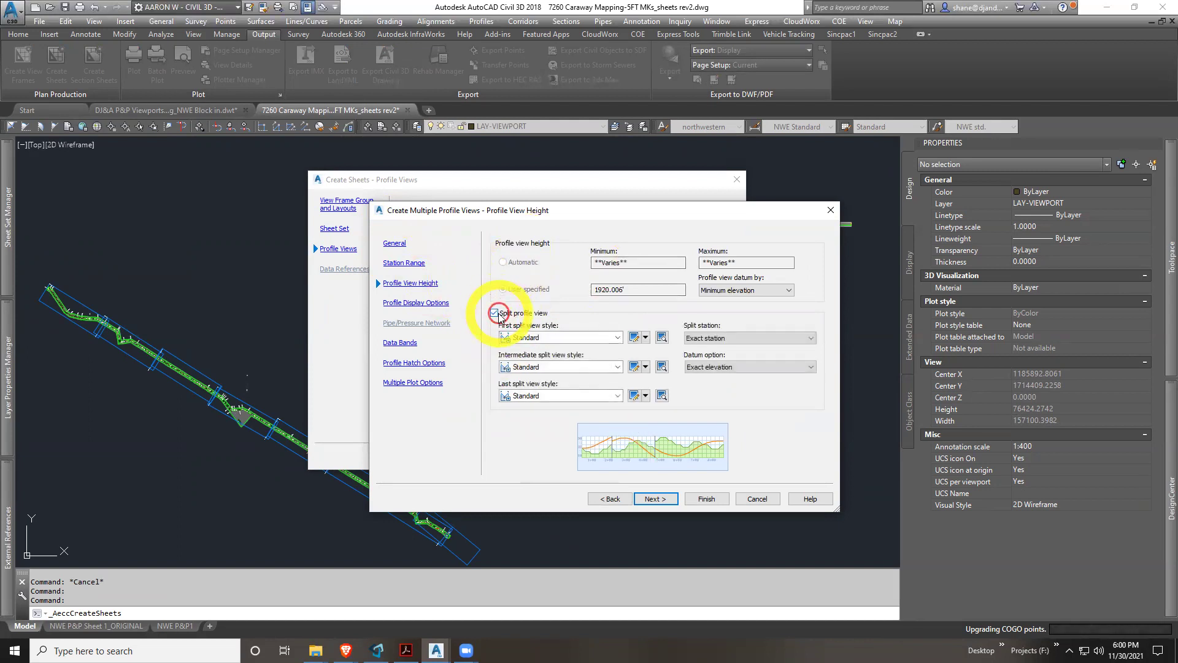
{"action": "left_click", "coordinate": [416, 302]}
{"action": "left_click", "coordinate": [400, 342]}
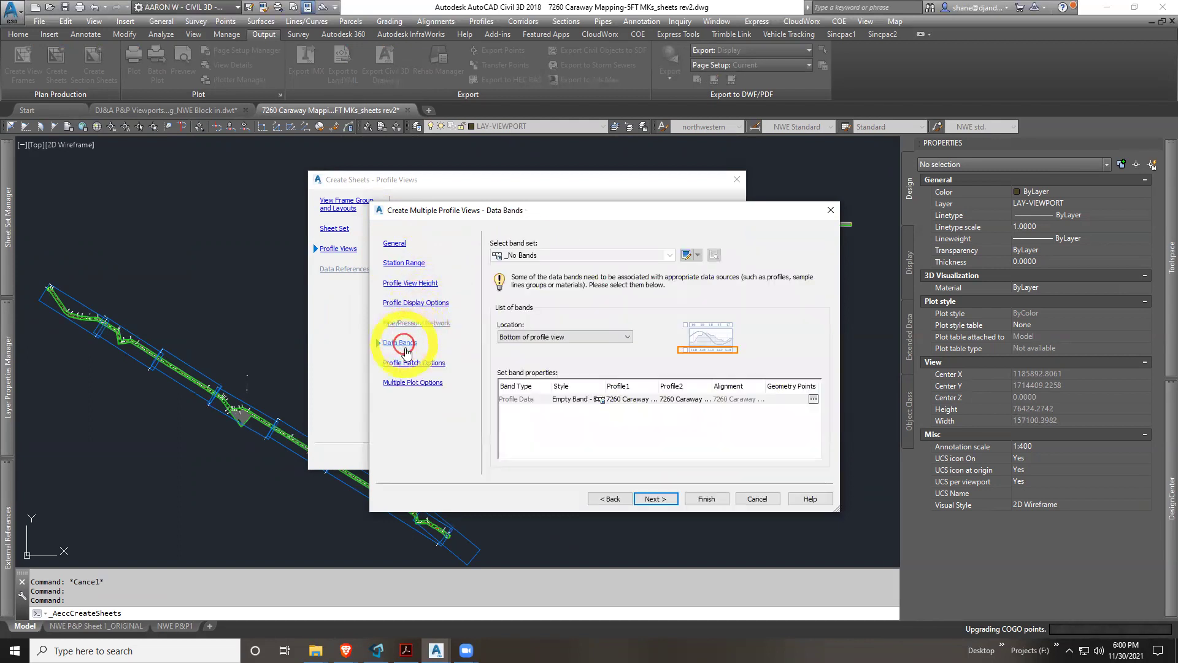
{"action": "left_click", "coordinate": [410, 366]}
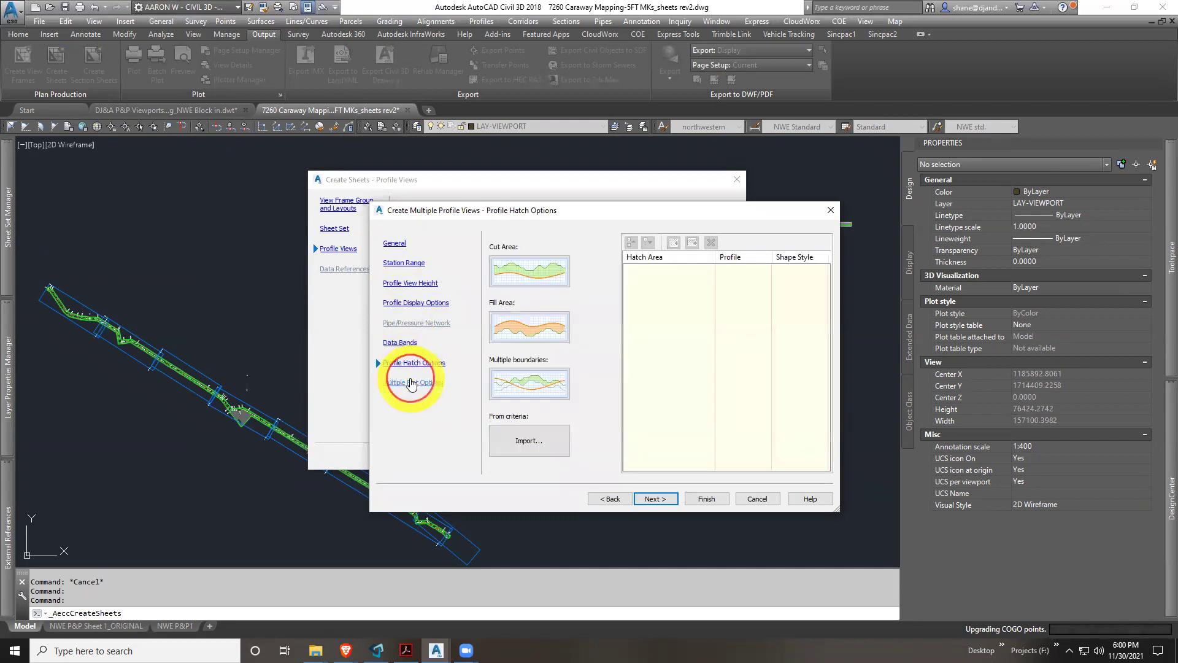
Arrange profile views by rows from the upper left, up to 100 per row, with 600' row and column gaps
{"action": "left_click", "coordinate": [411, 382]}
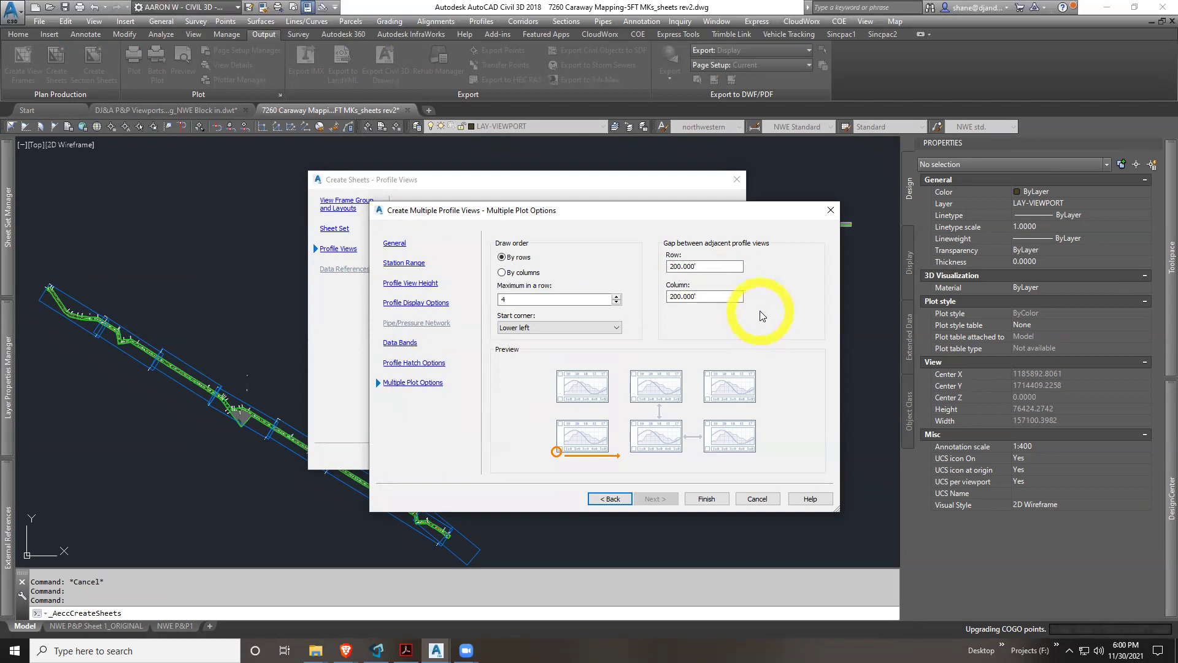
{"action": "left_click", "coordinate": [620, 437]}
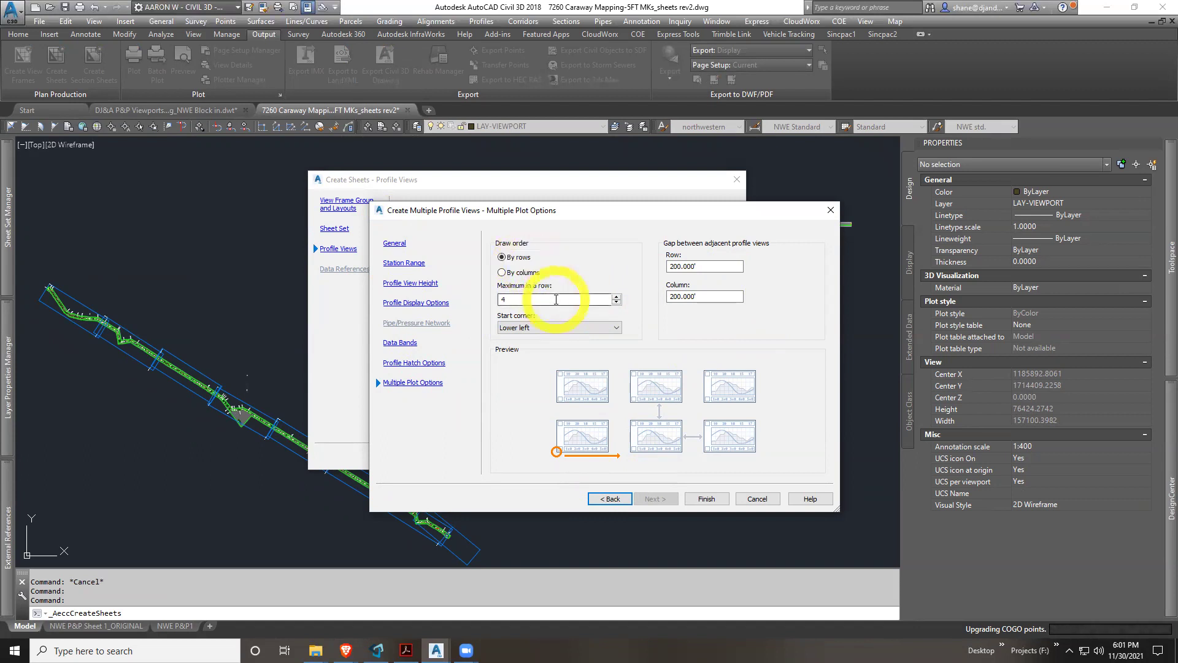
{"action": "double_click", "coordinate": [561, 300]}
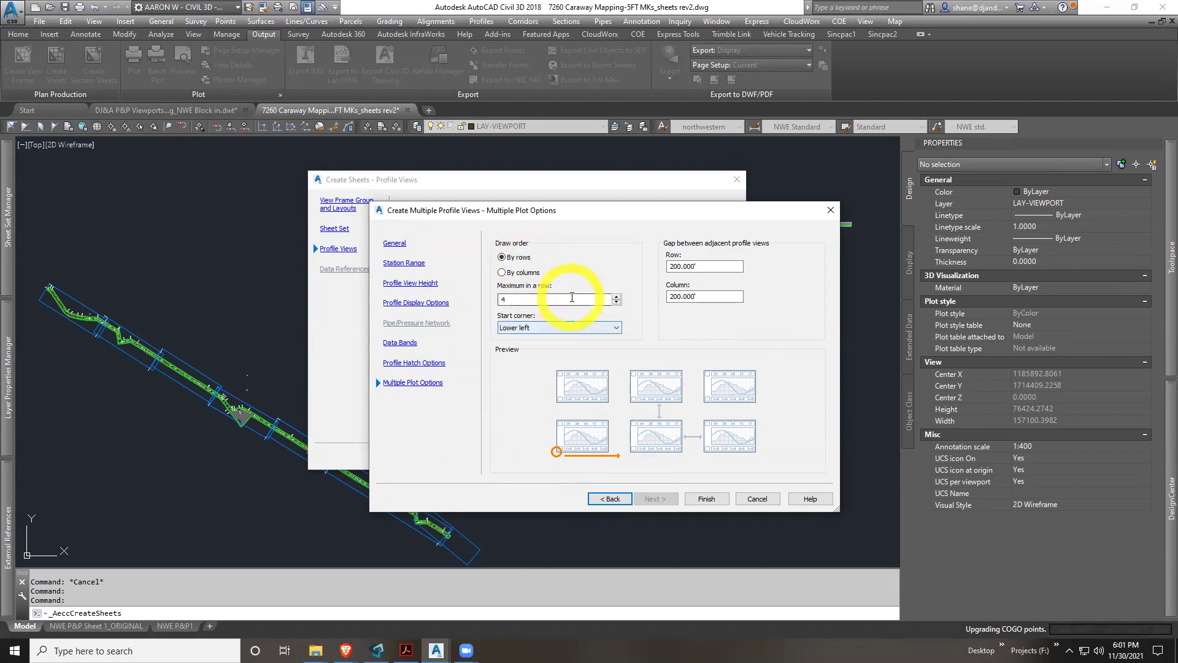
{"action": "left_click", "coordinate": [577, 334]}
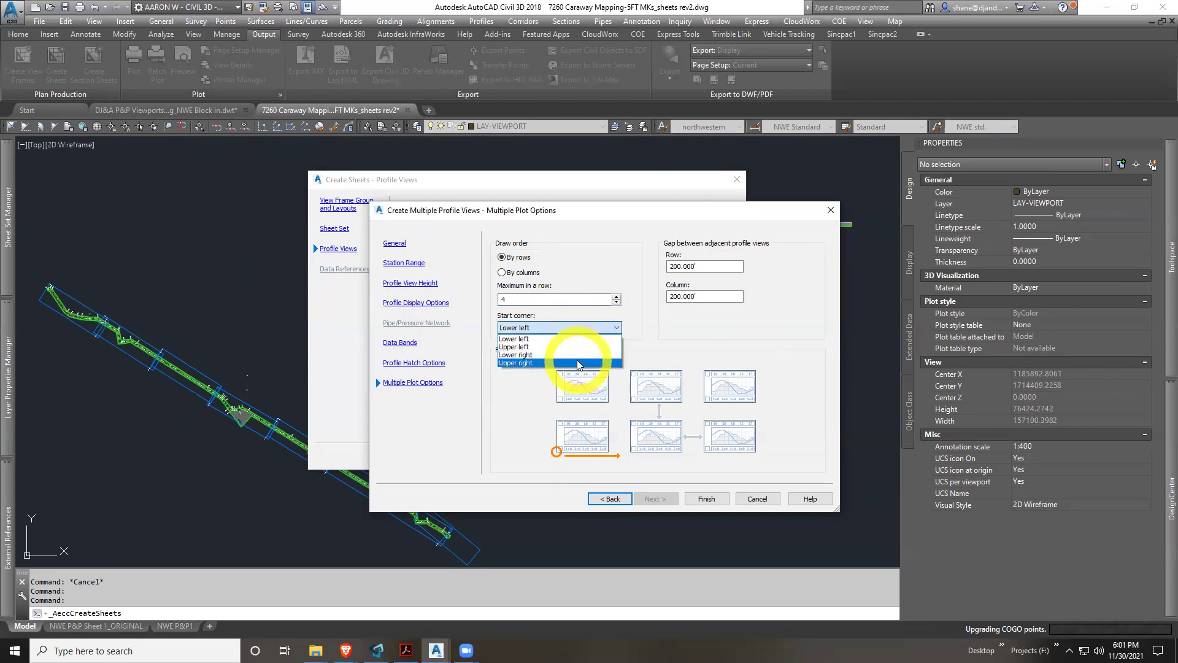
{"action": "left_click", "coordinate": [577, 346]}
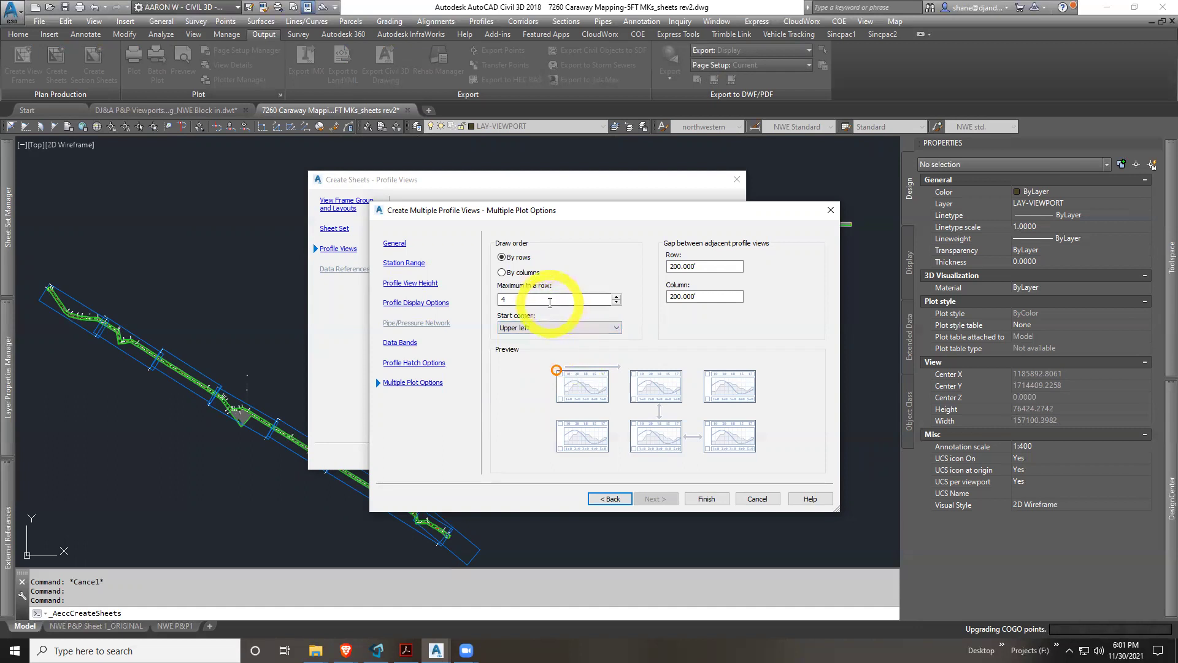
{"action": "double_click", "coordinate": [549, 300]}
{"action": "type", "text": "100"}
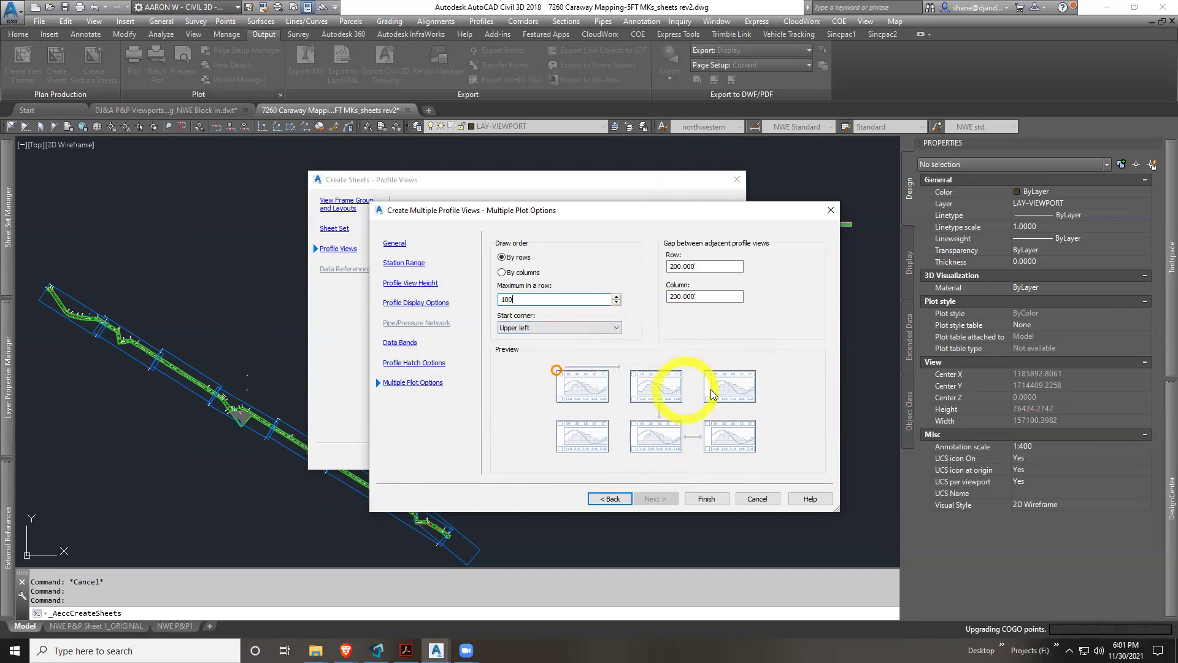
{"action": "left_click", "coordinate": [705, 266]}
{"action": "left_click", "coordinate": [707, 292]}
{"action": "type", "text": "600"}
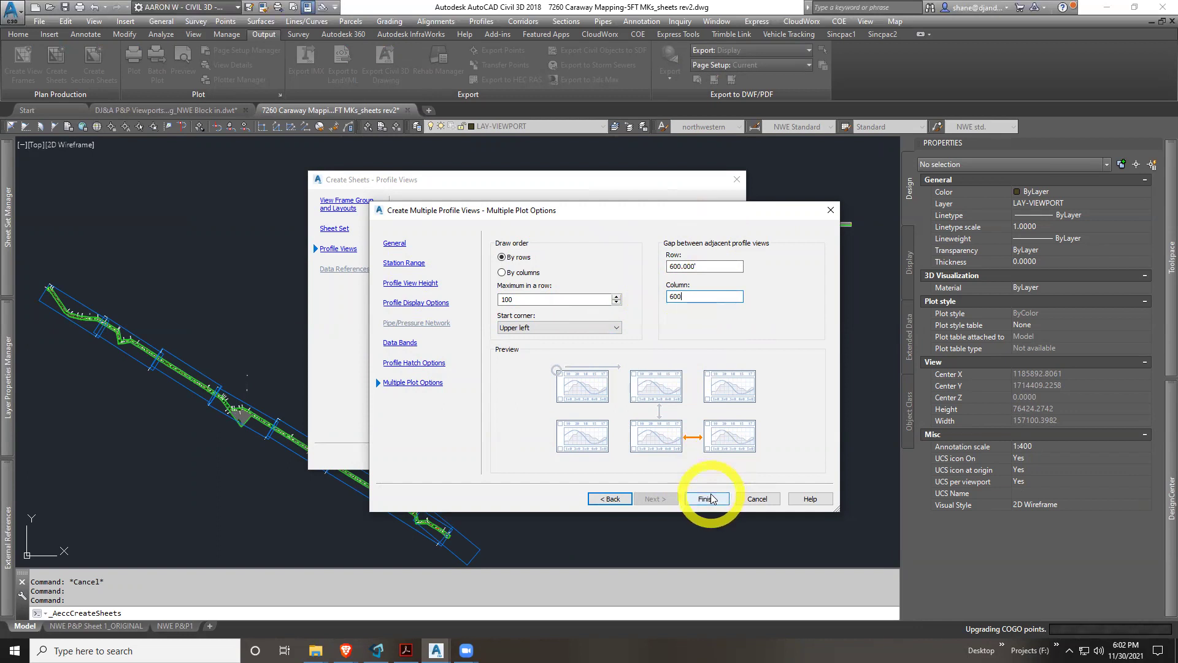
Set the profile view datum to Mean elevation
{"action": "left_click", "coordinate": [433, 302]}
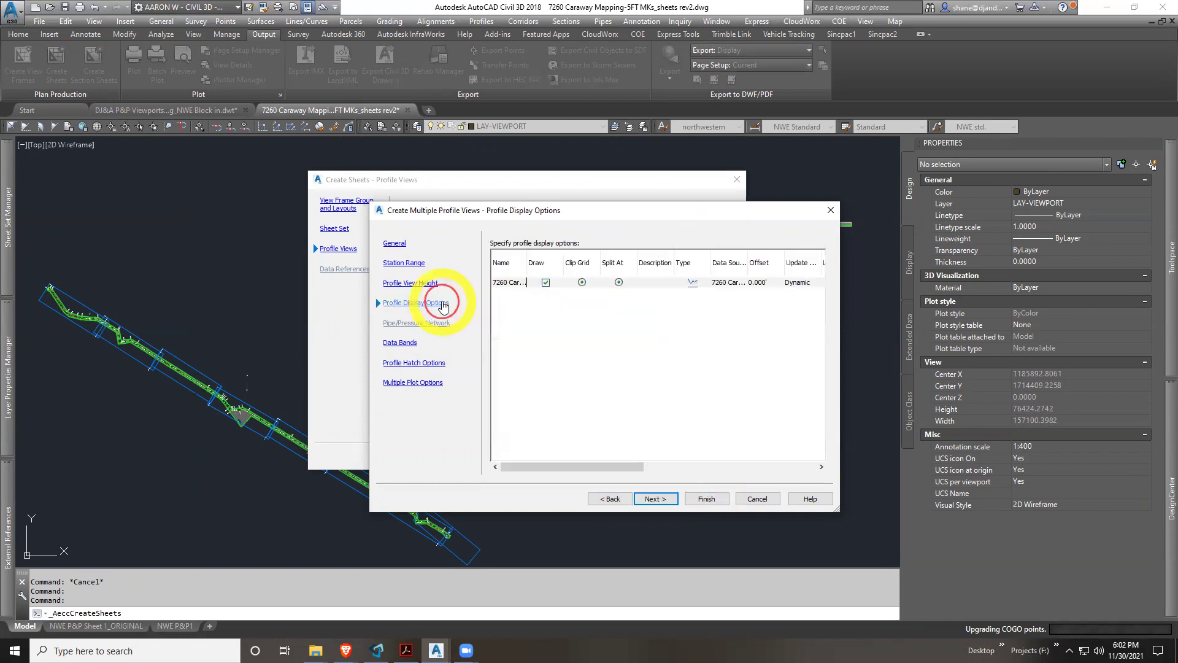
{"action": "left_click", "coordinate": [434, 284]}
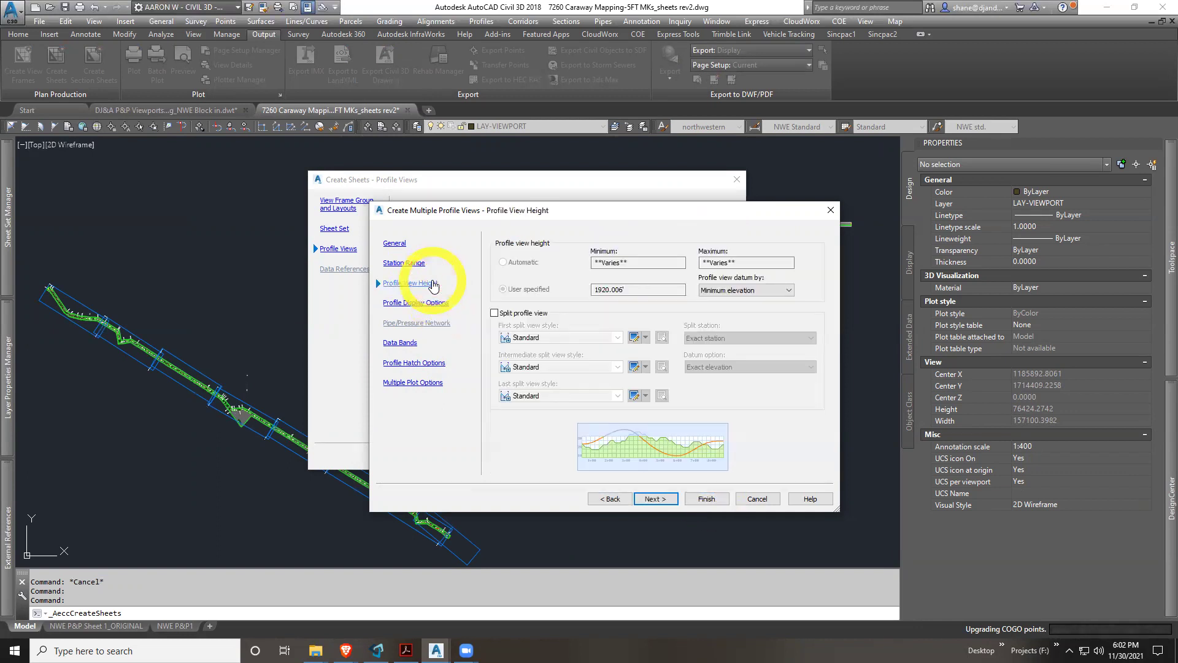
{"action": "left_click", "coordinate": [782, 290]}
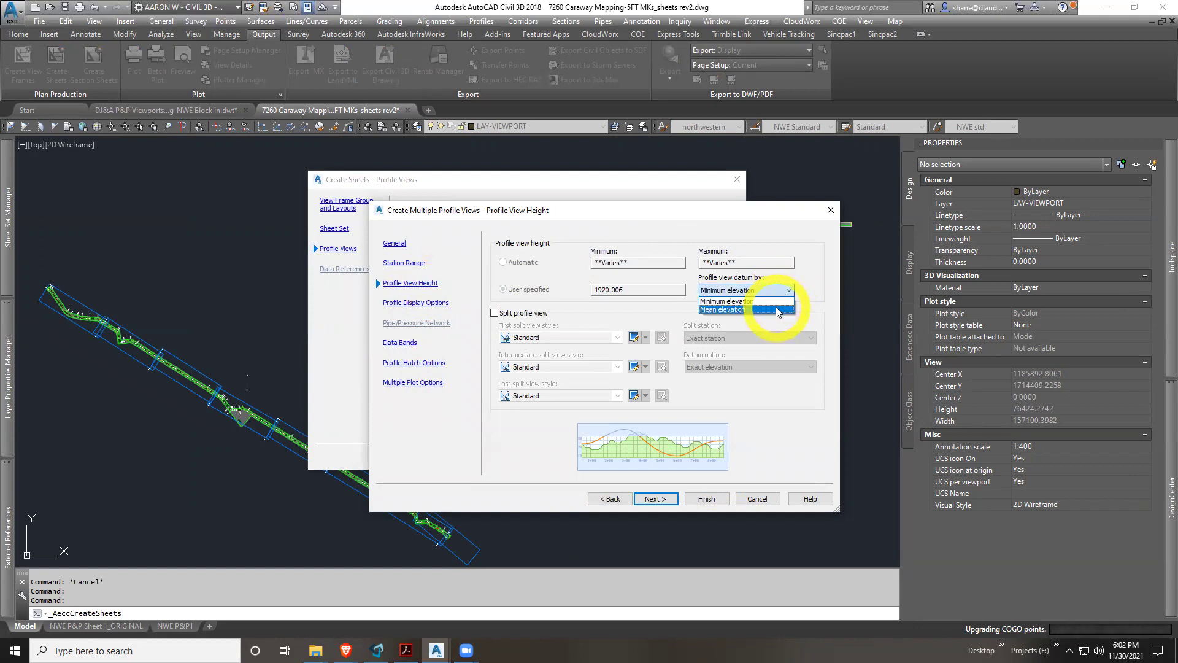
{"action": "left_click", "coordinate": [782, 292]}
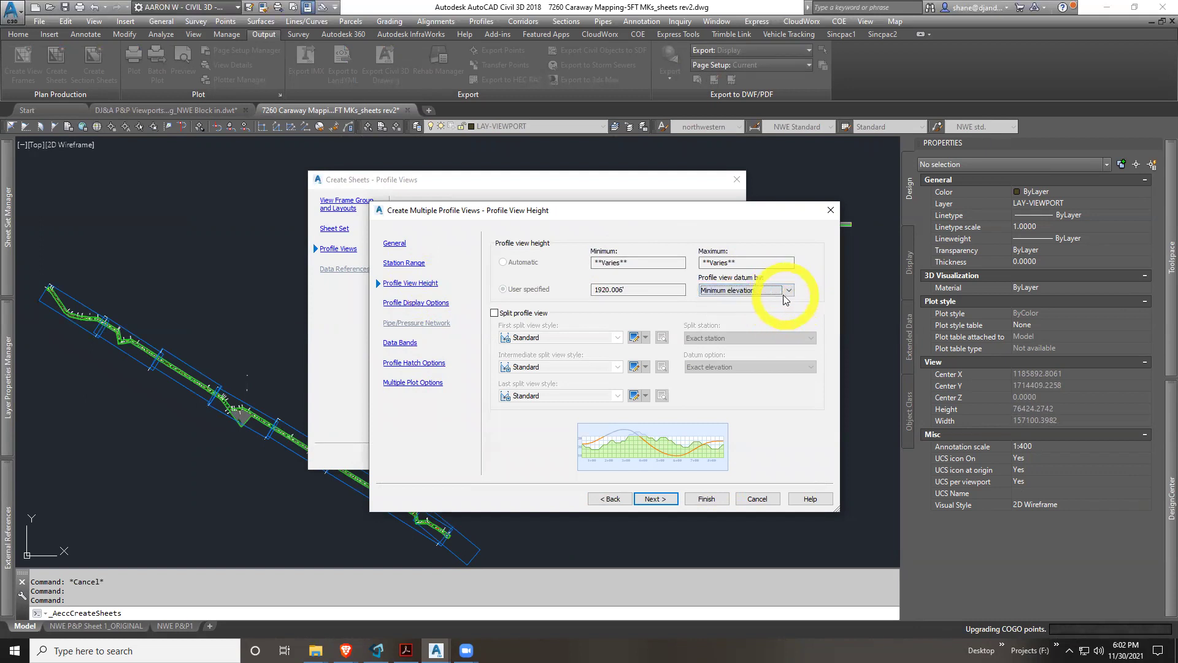
{"action": "left_click", "coordinate": [774, 294]}
{"action": "left_click", "coordinate": [772, 309]}
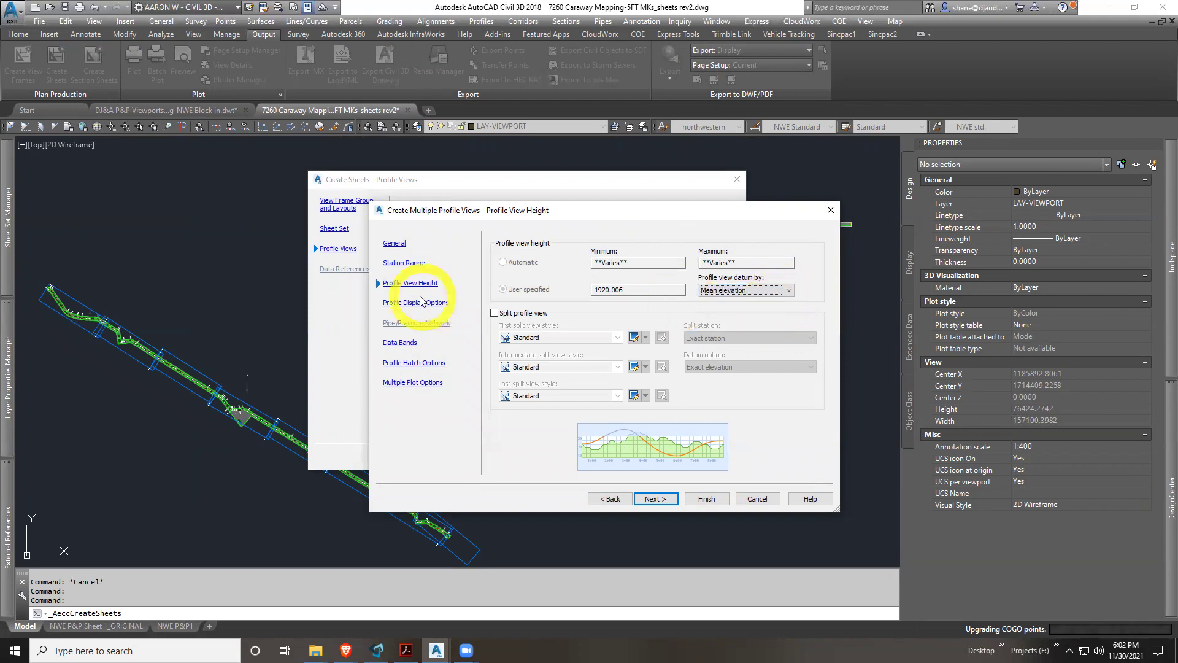
Recheck station range, display, bands and layout settings, then finish the profile view wizard
{"action": "left_click", "coordinate": [402, 263]}
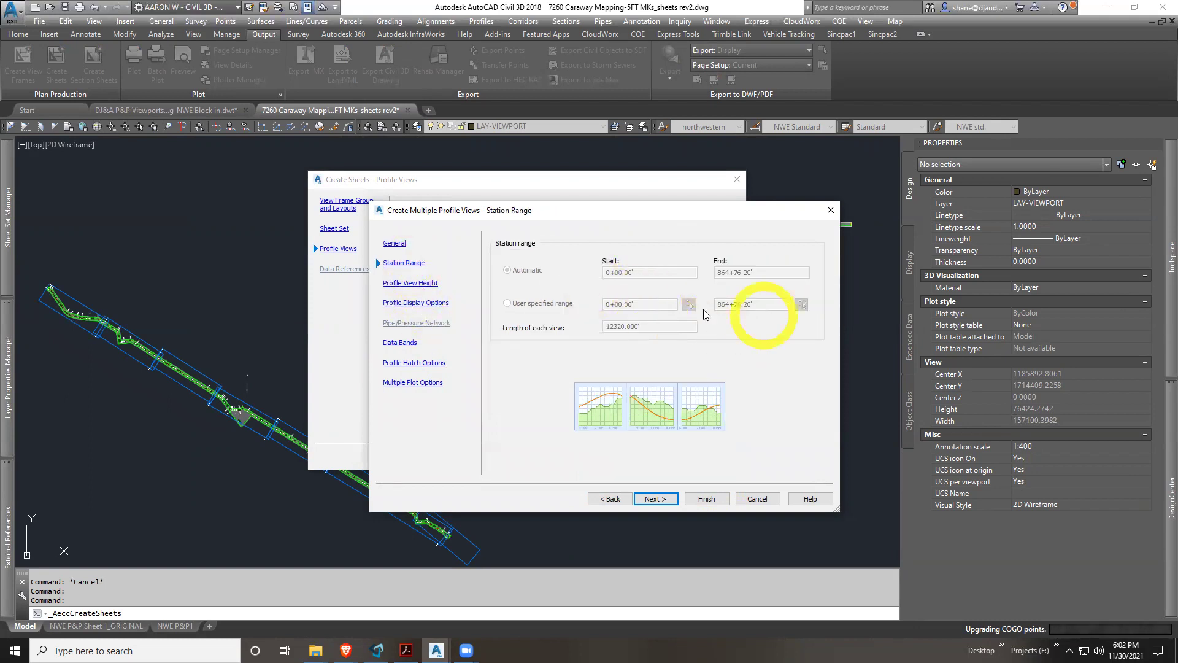
{"action": "left_click", "coordinate": [613, 328]}
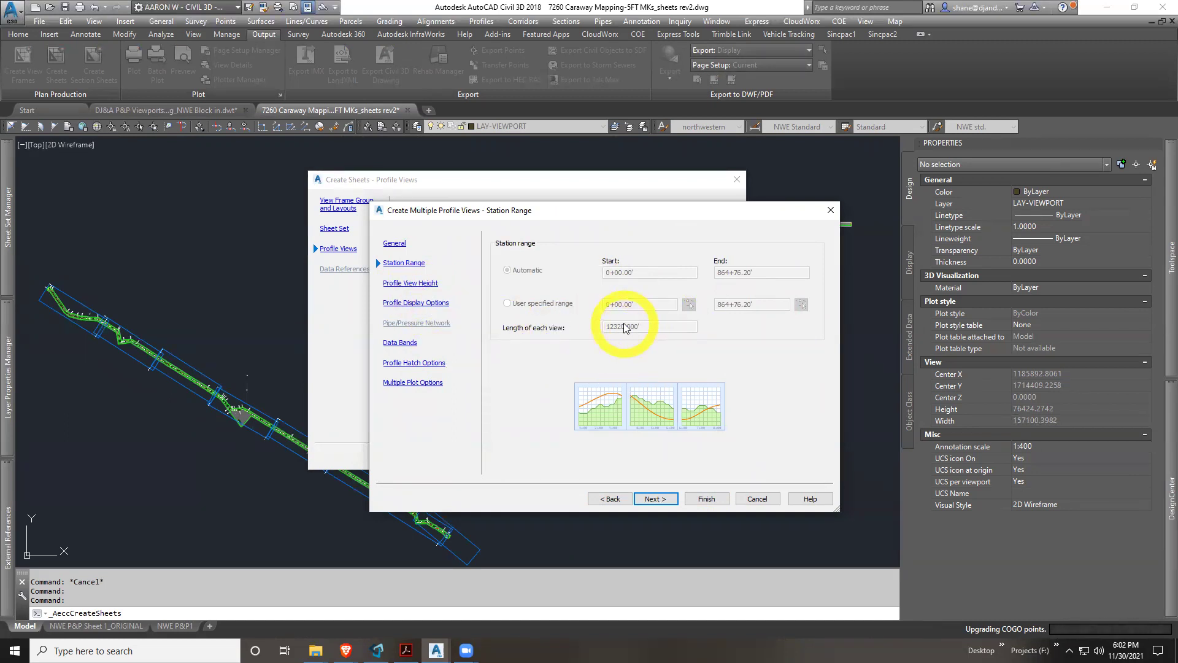
{"action": "left_click", "coordinate": [409, 286]}
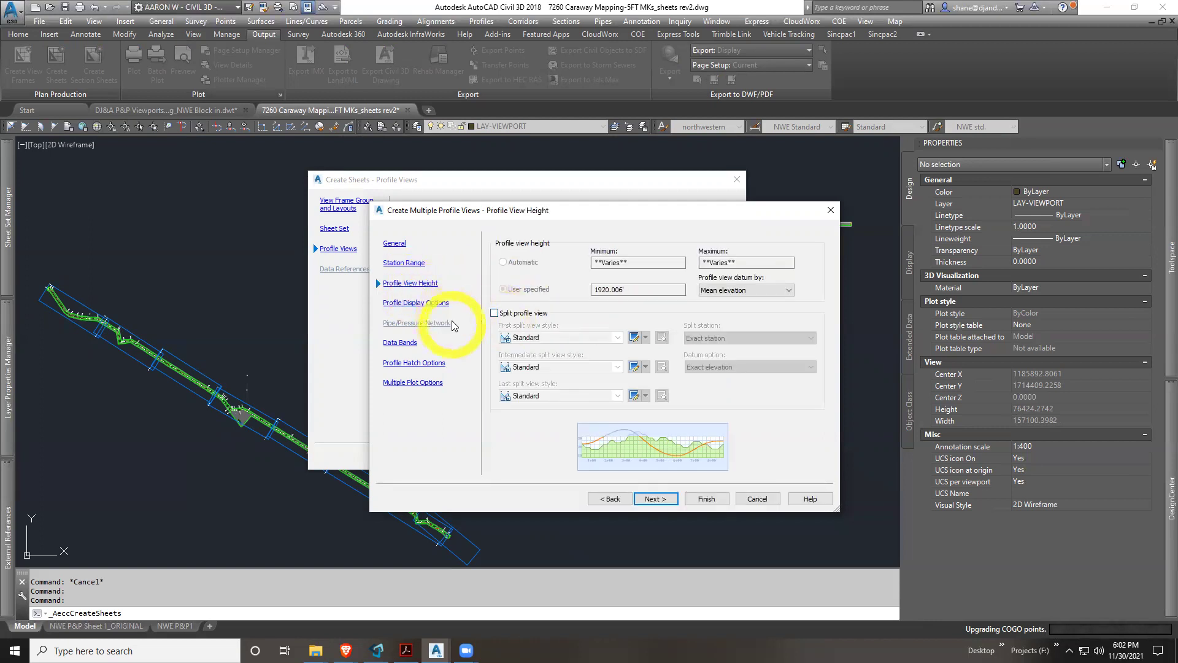
{"action": "left_click", "coordinate": [429, 303]}
{"action": "left_click", "coordinate": [402, 342]}
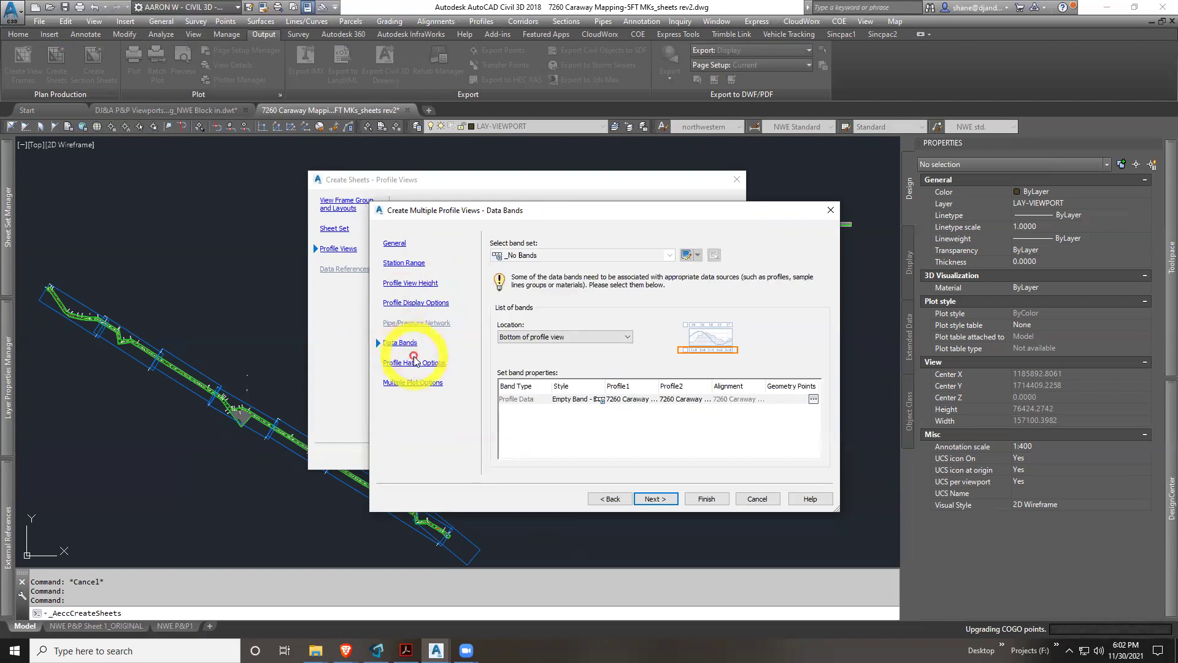
{"action": "left_click", "coordinate": [429, 383]}
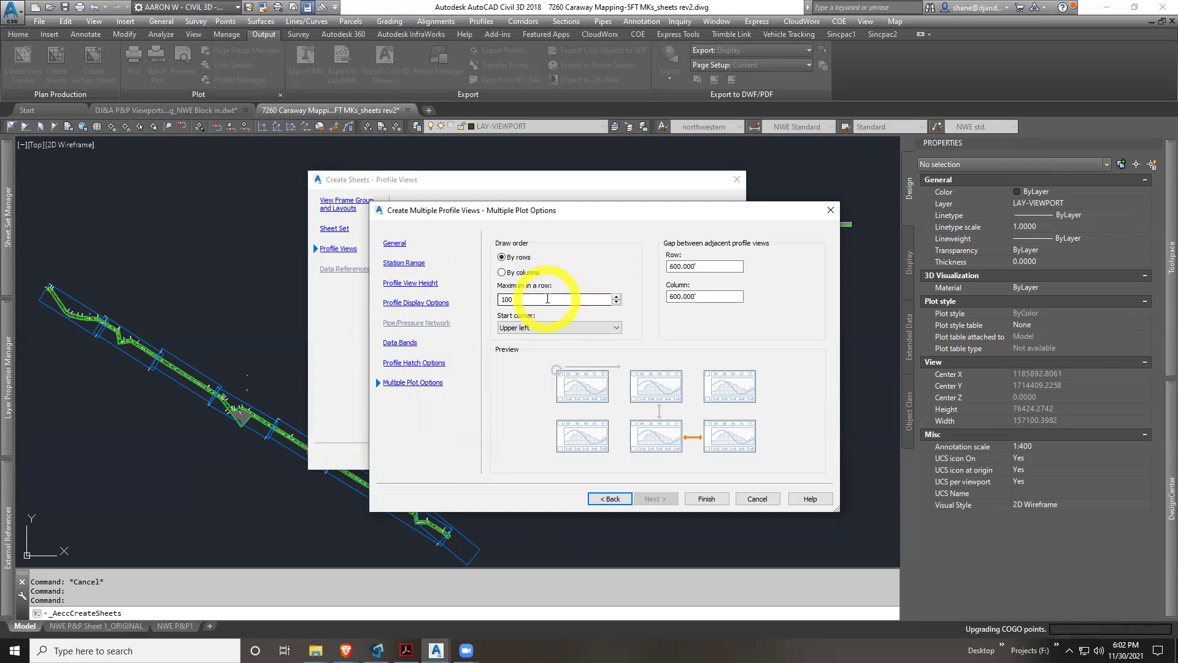
{"action": "left_click", "coordinate": [704, 503]}
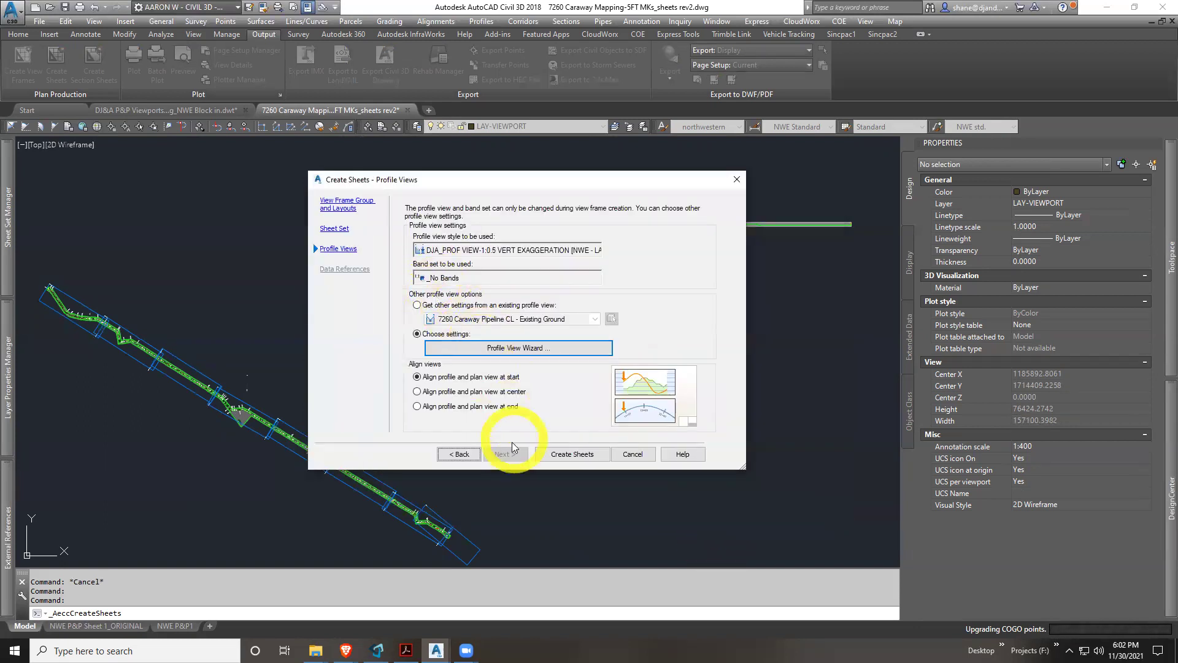
Create the sheets, agree to save the drawing, and place the profile views above the alignment
{"action": "left_click", "coordinate": [568, 454]}
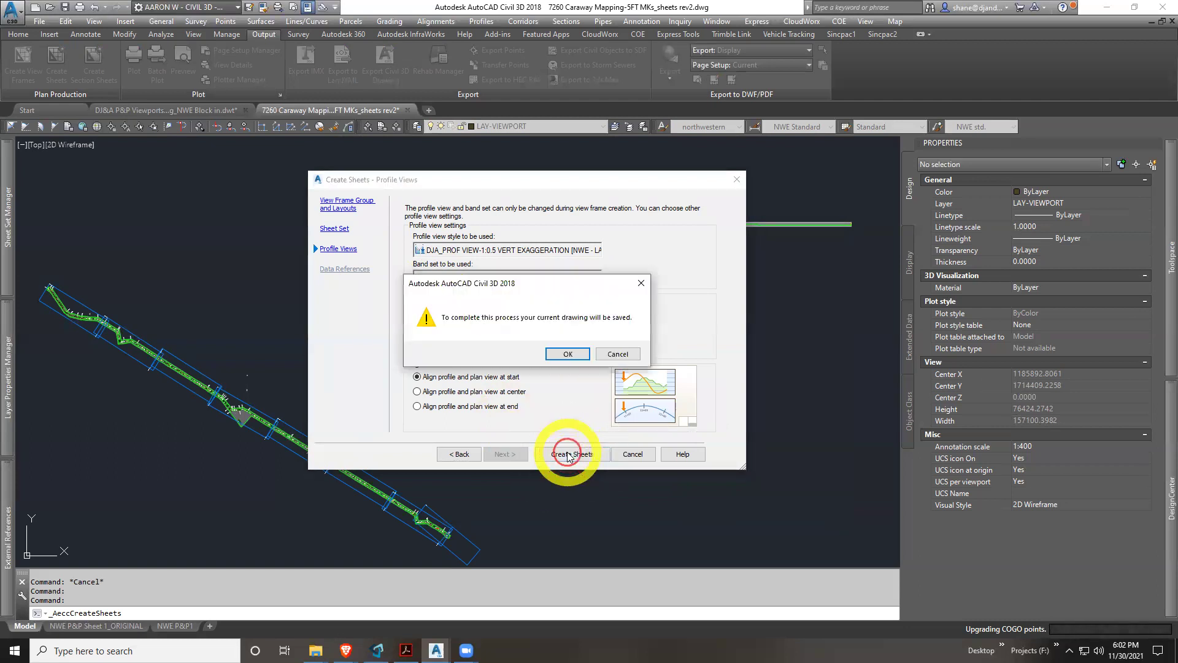
{"action": "left_click", "coordinate": [568, 354]}
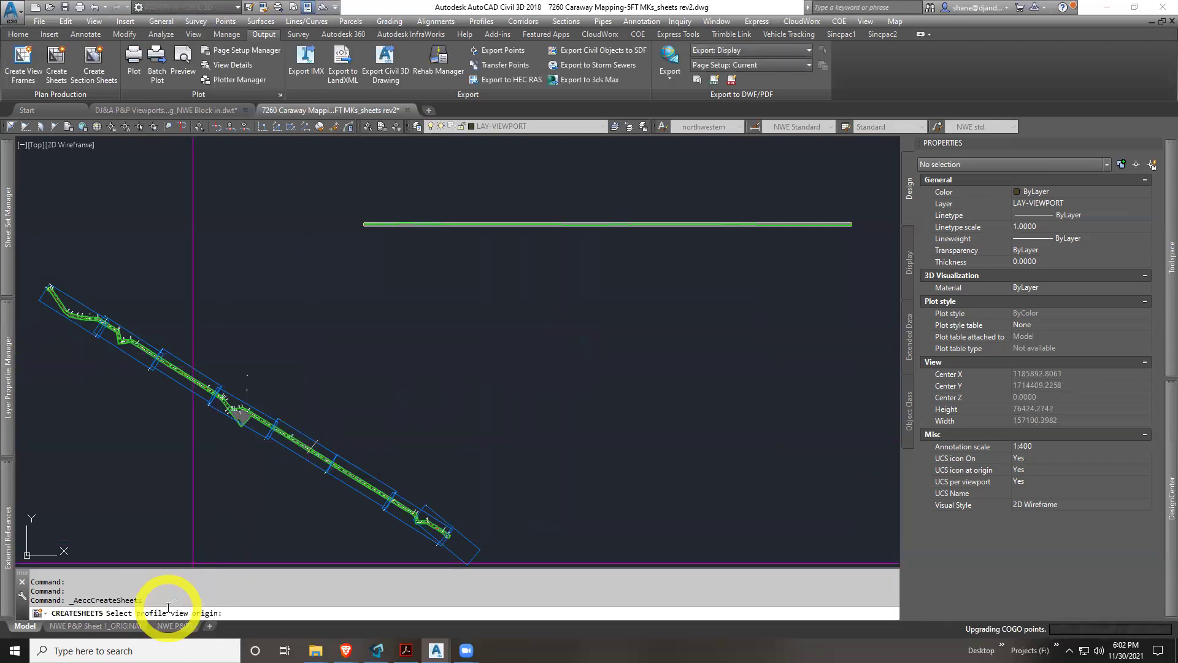
{"action": "left_click", "coordinate": [365, 253]}
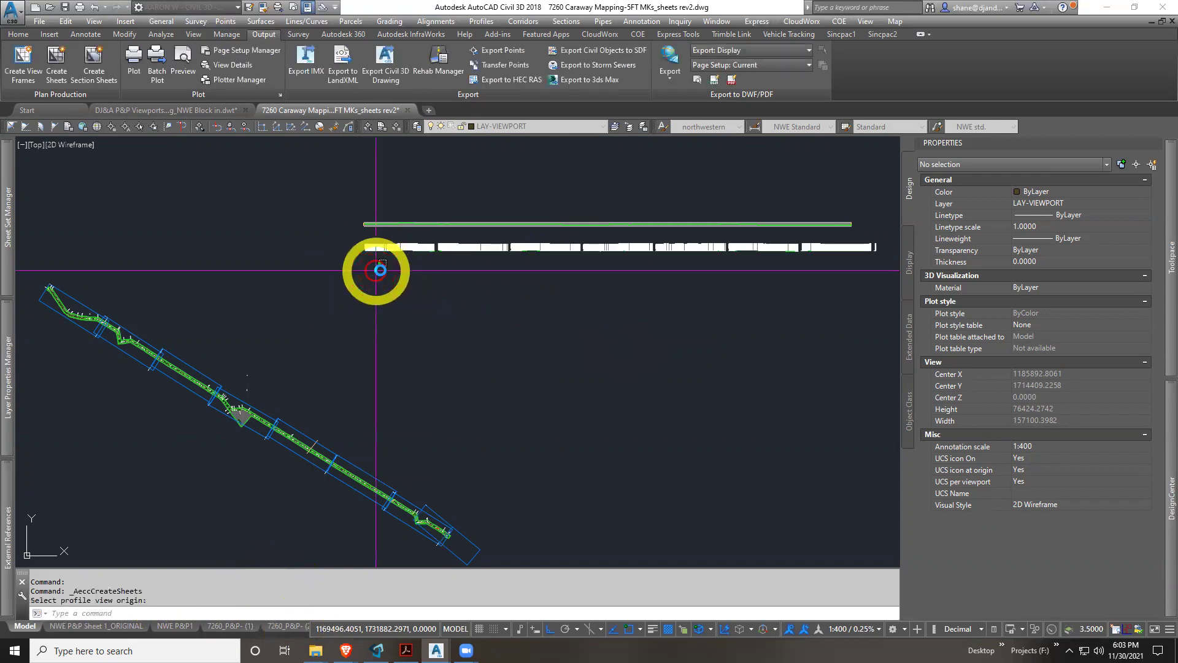
{"action": "left_click", "coordinate": [377, 270]}
{"action": "left_click", "coordinate": [376, 270]}
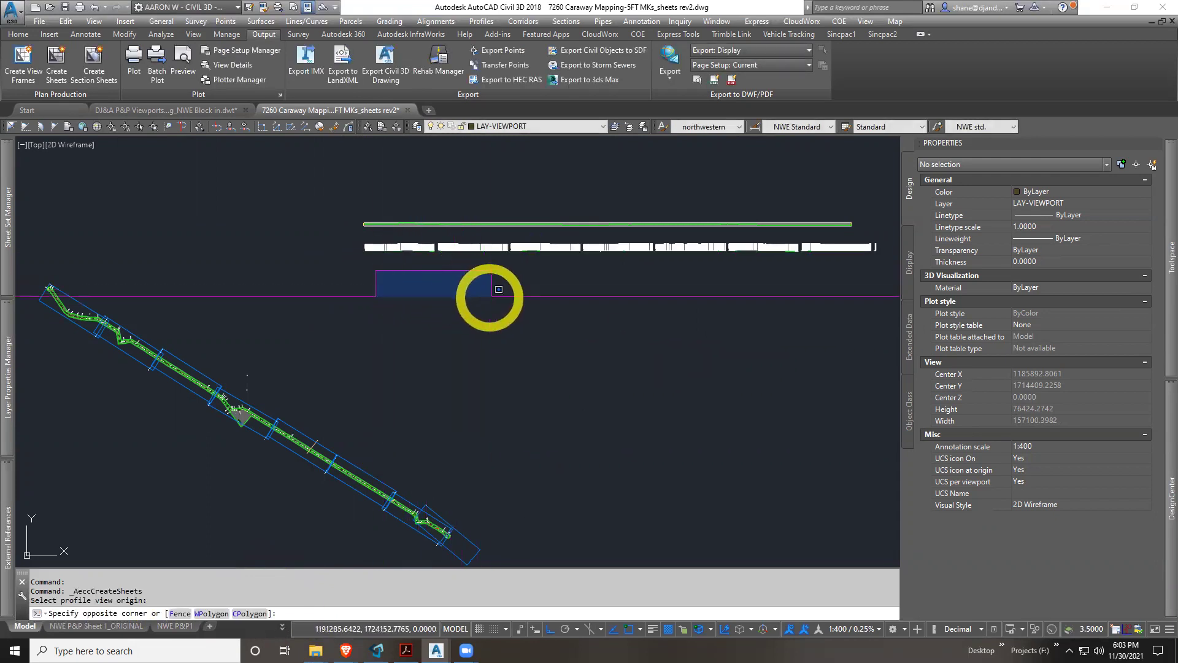
{"action": "key", "text": "Escape"}
{"action": "scroll", "coordinate": [487, 289], "scroll_direction": "up", "scroll_amount": 4}
{"action": "scroll", "coordinate": [421, 255], "scroll_direction": "up", "scroll_amount": 3}
{"action": "scroll", "coordinate": [433, 337], "scroll_direction": "up", "scroll_amount": 3}
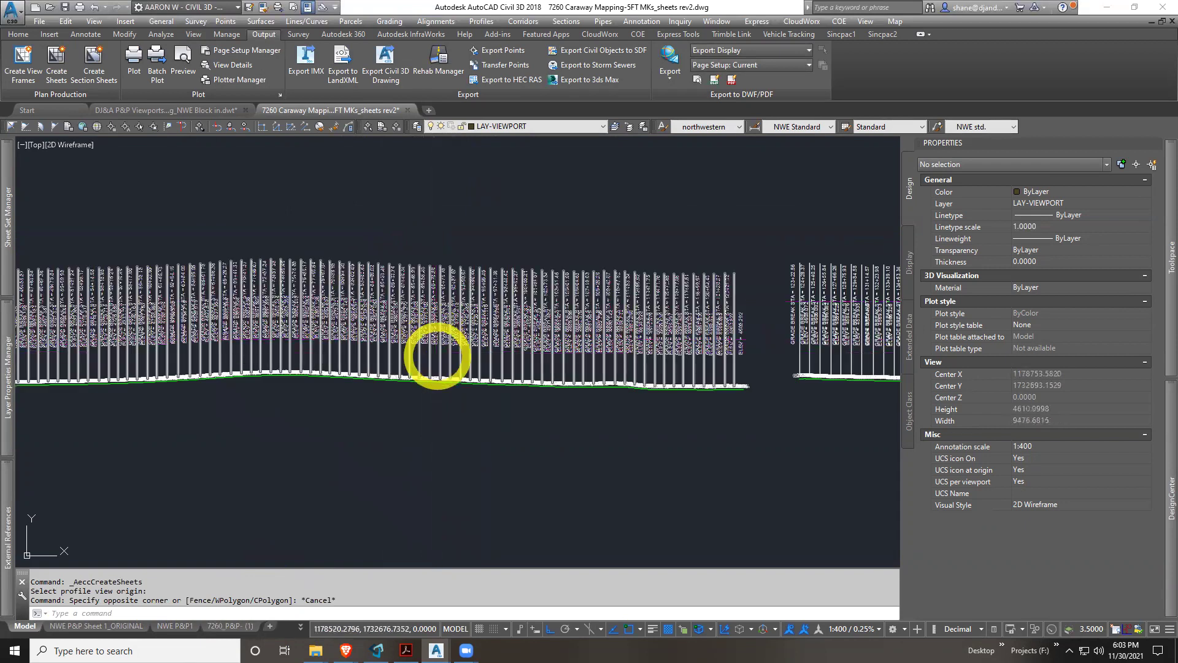
{"action": "mouse_move", "coordinate": [444, 336]}
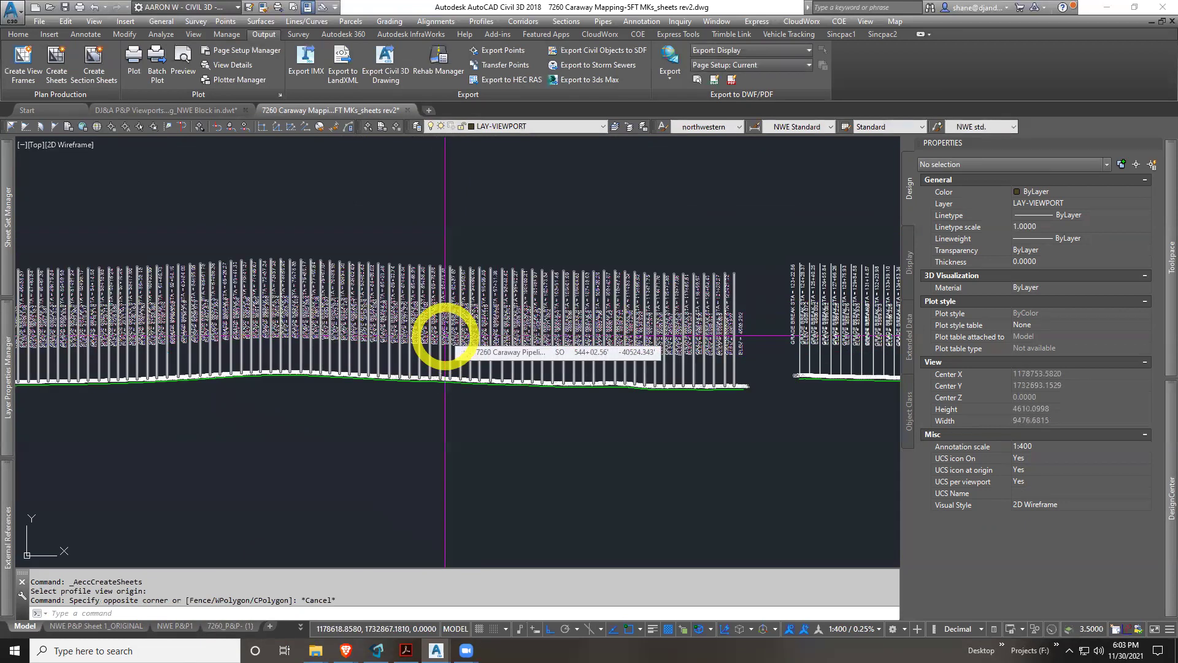
{"action": "scroll", "coordinate": [445, 335], "scroll_direction": "down", "scroll_amount": 2}
{"action": "scroll", "coordinate": [539, 364], "scroll_direction": "down", "scroll_amount": 2}
{"action": "type", "text": "rea"}
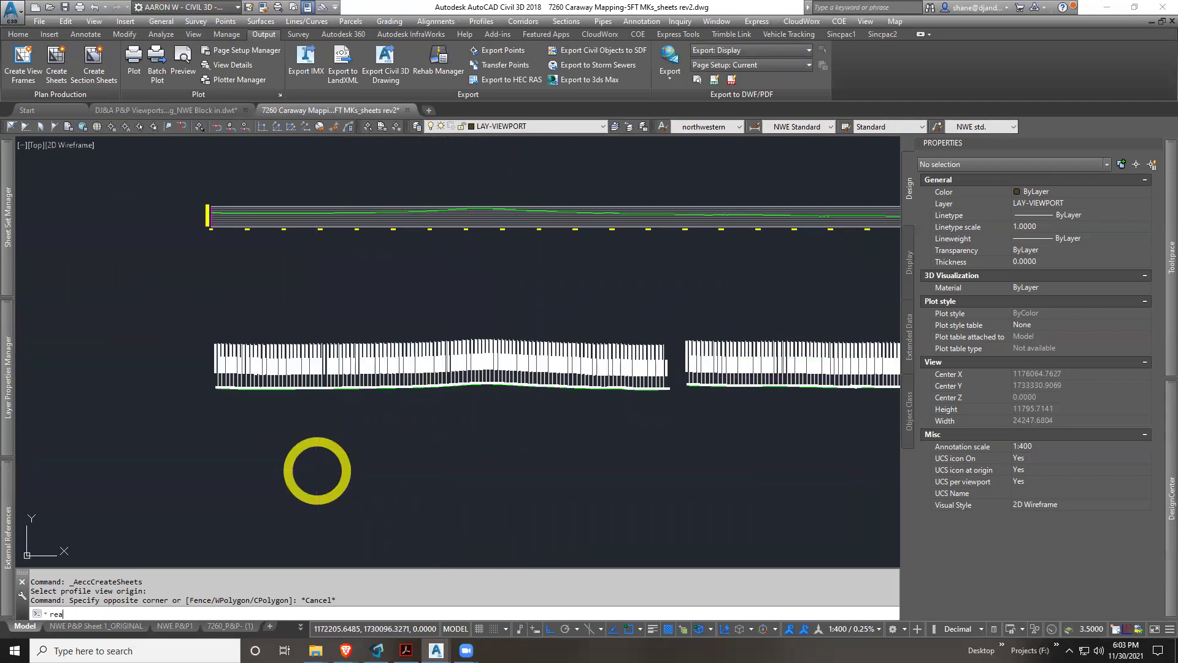
{"action": "key", "text": "Return"}
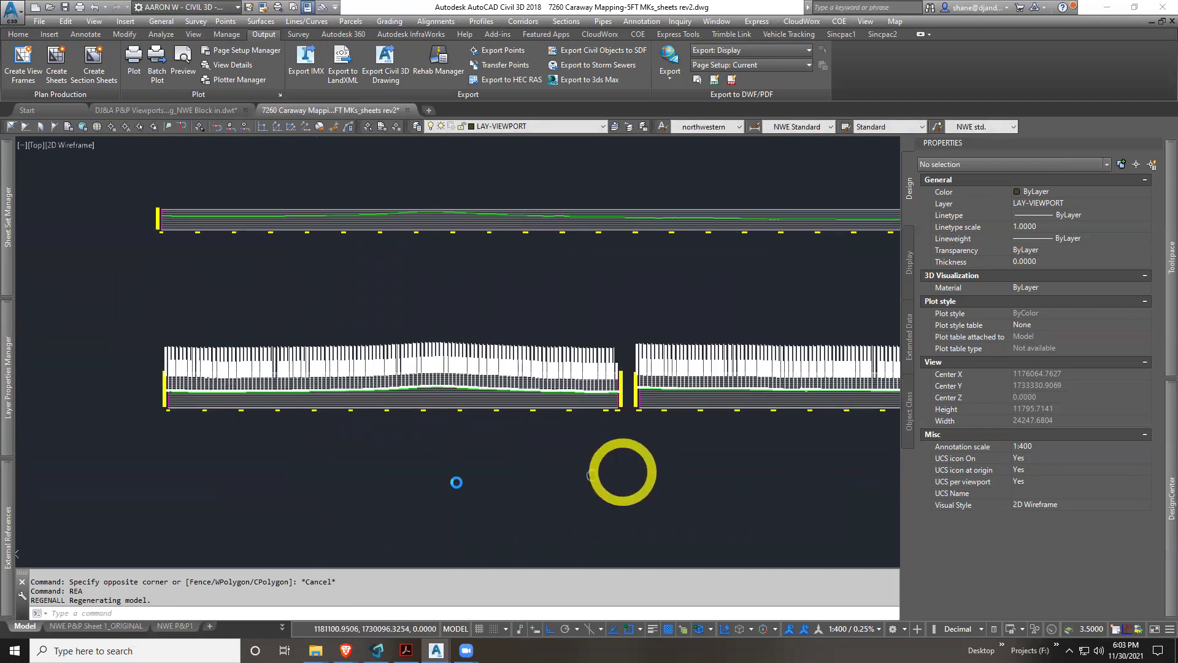
{"action": "scroll", "coordinate": [512, 474], "scroll_direction": "up", "scroll_amount": 3}
{"action": "scroll", "coordinate": [694, 382], "scroll_direction": "up", "scroll_amount": 3}
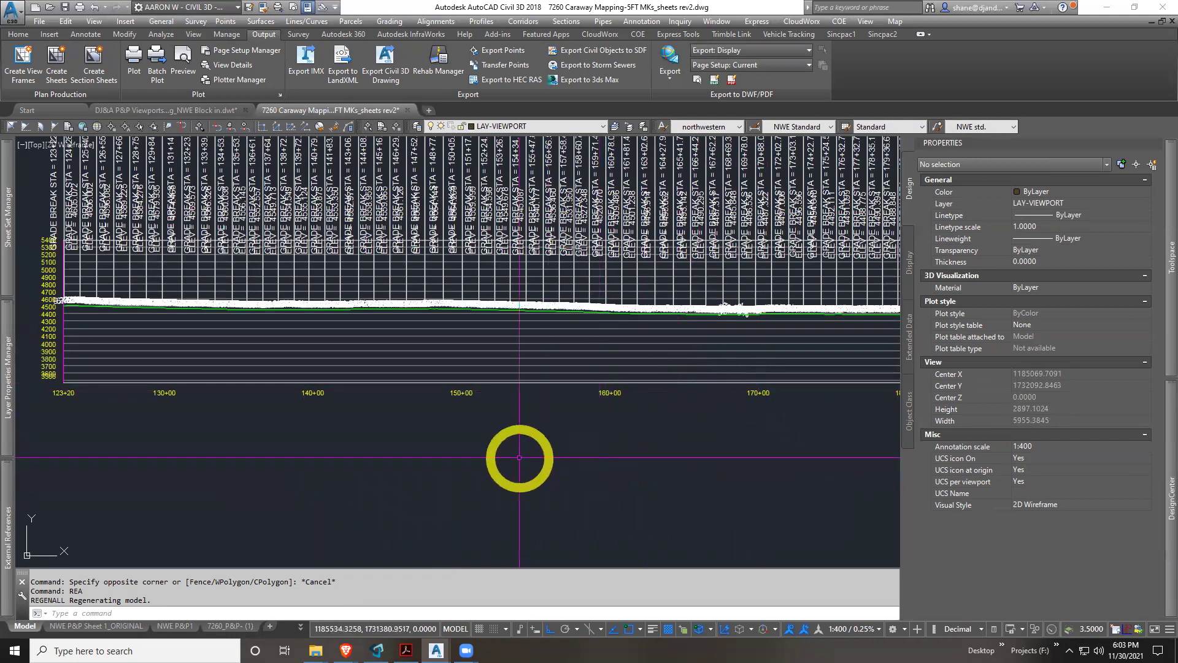
{"action": "scroll", "coordinate": [430, 432], "scroll_direction": "down", "scroll_amount": 3}
{"action": "scroll", "coordinate": [301, 423], "scroll_direction": "down", "scroll_amount": 2}
{"action": "scroll", "coordinate": [341, 368], "scroll_direction": "up", "scroll_amount": 2}
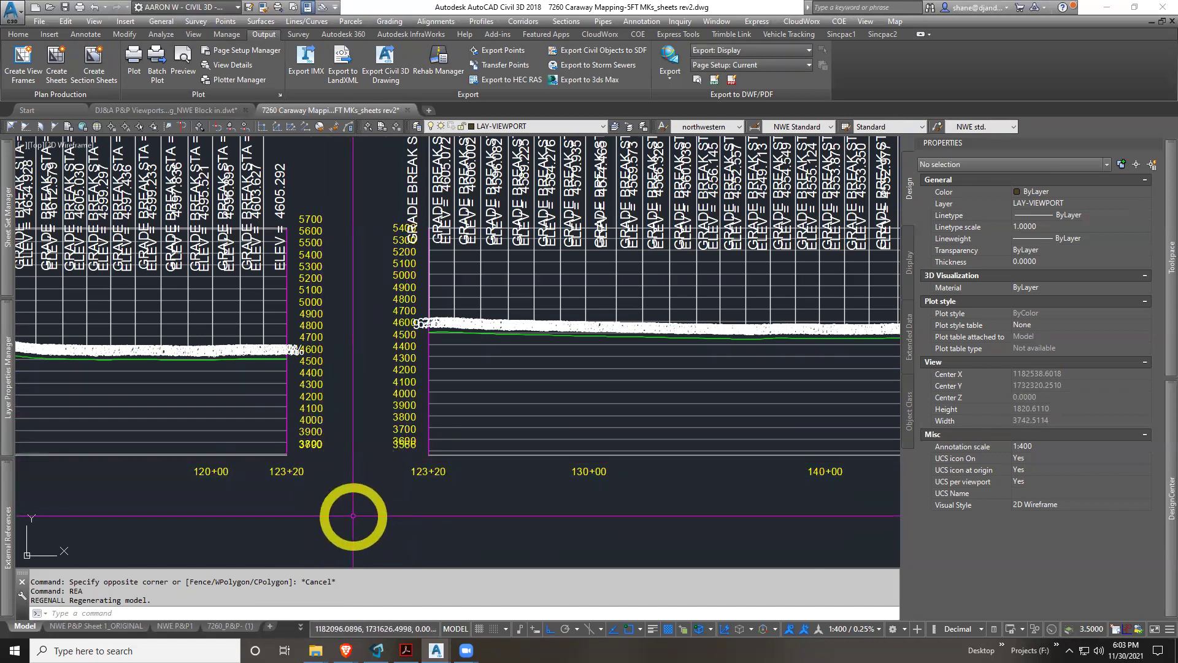
{"action": "mouse_move", "coordinate": [360, 384]}
{"action": "scroll", "coordinate": [359, 384], "scroll_direction": "down", "scroll_amount": 5}
{"action": "scroll", "coordinate": [343, 392], "scroll_direction": "down", "scroll_amount": 10}
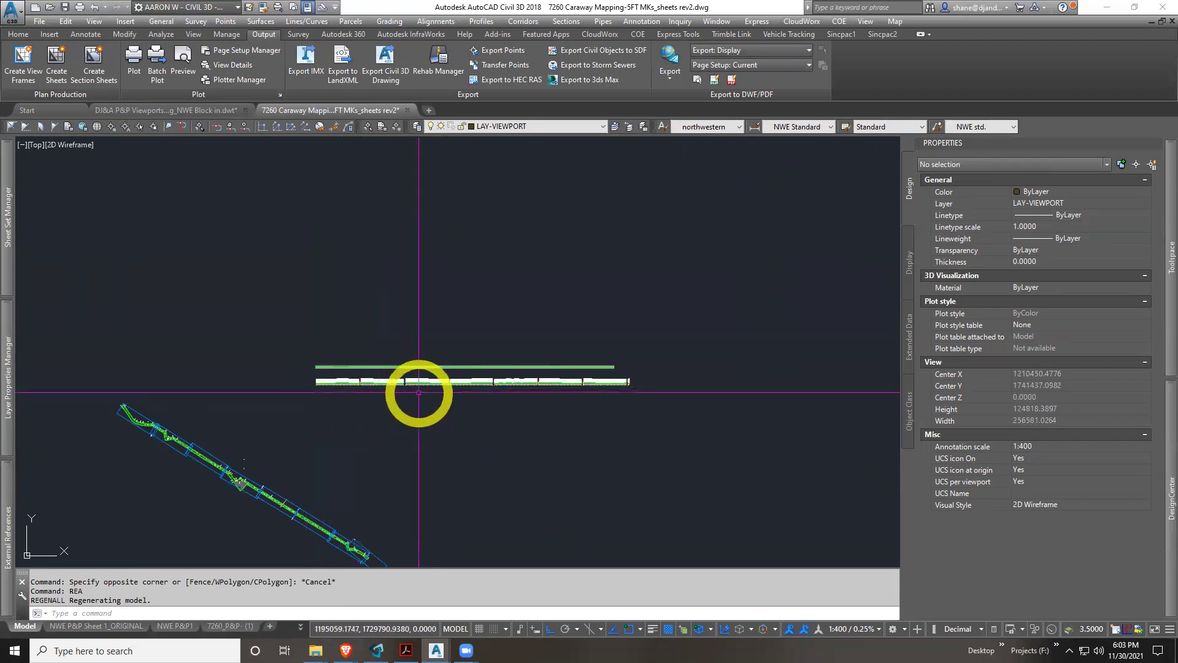
{"action": "scroll", "coordinate": [328, 384], "scroll_direction": "up", "scroll_amount": 6}
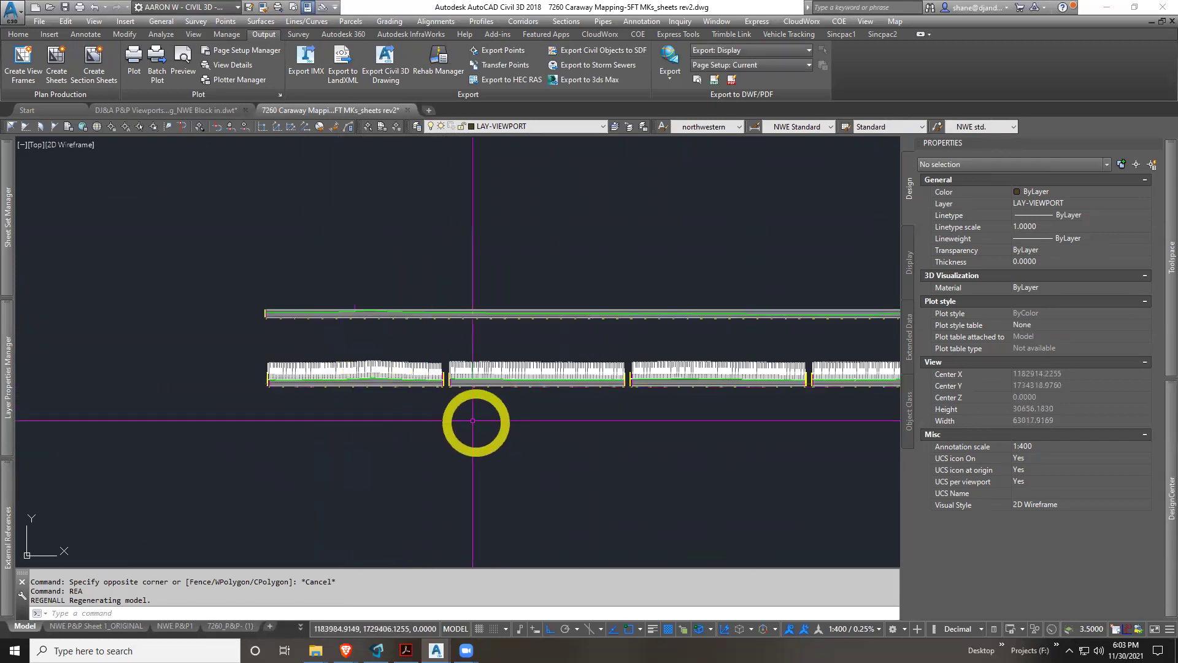
{"action": "middle_click_drag", "start_coordinate": [542, 439], "coordinate": [329, 407]}
{"action": "scroll", "coordinate": [360, 390], "scroll_direction": "down", "scroll_amount": 6}
{"action": "middle_click_drag", "start_coordinate": [249, 420], "coordinate": [338, 429]}
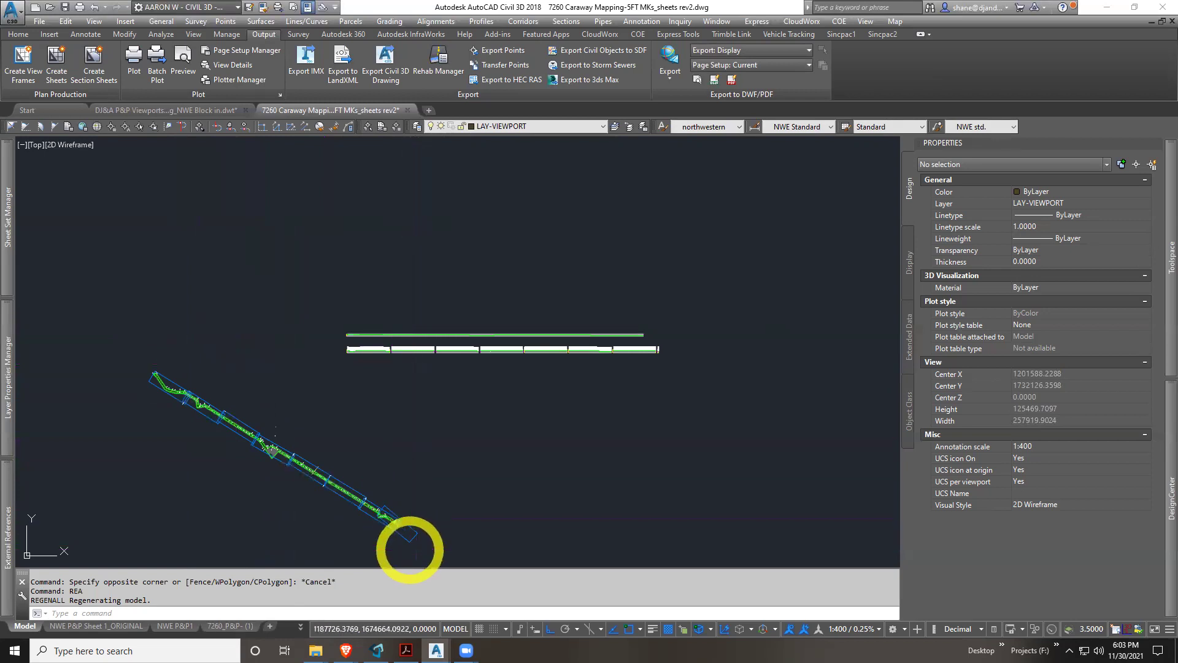
{"action": "scroll", "coordinate": [276, 466], "scroll_direction": "up", "scroll_amount": 3}
{"action": "scroll", "coordinate": [284, 327], "scroll_direction": "up", "scroll_amount": 3}
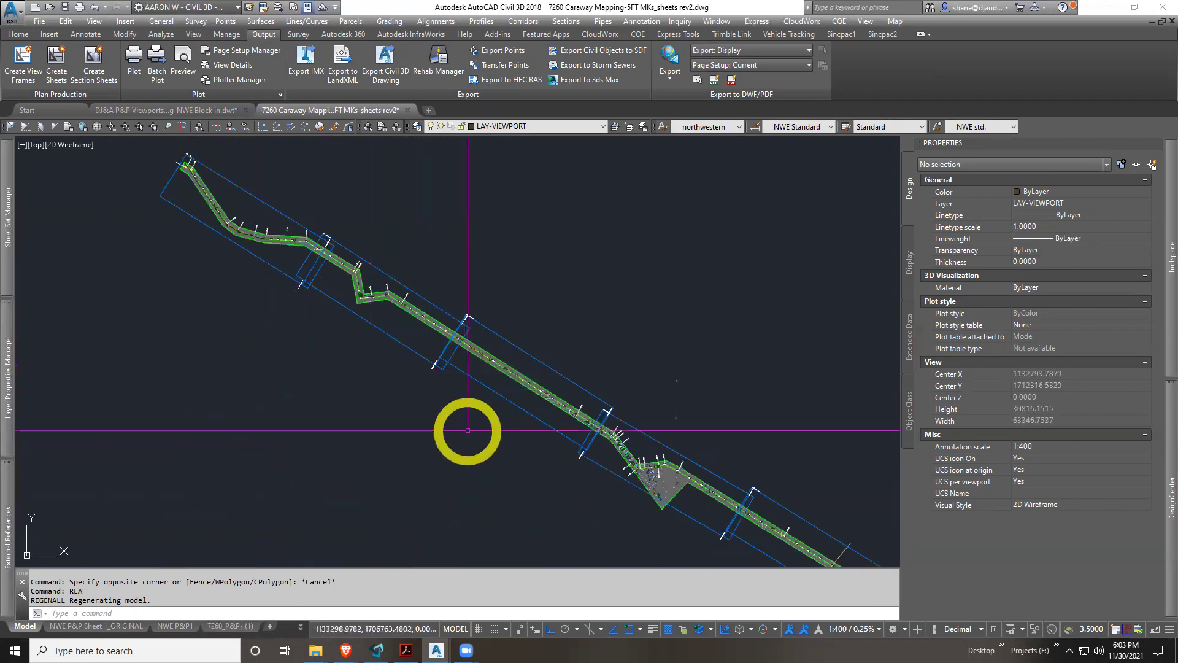
{"action": "mouse_move", "coordinate": [486, 443]}
{"action": "middle_mouse_down"}
{"action": "mouse_move", "coordinate": [761, 559]}
{"action": "mouse_move", "coordinate": [297, 205]}
{"action": "middle_mouse_up"}
{"action": "scroll", "coordinate": [560, 560], "scroll_direction": "down", "scroll_amount": 4}
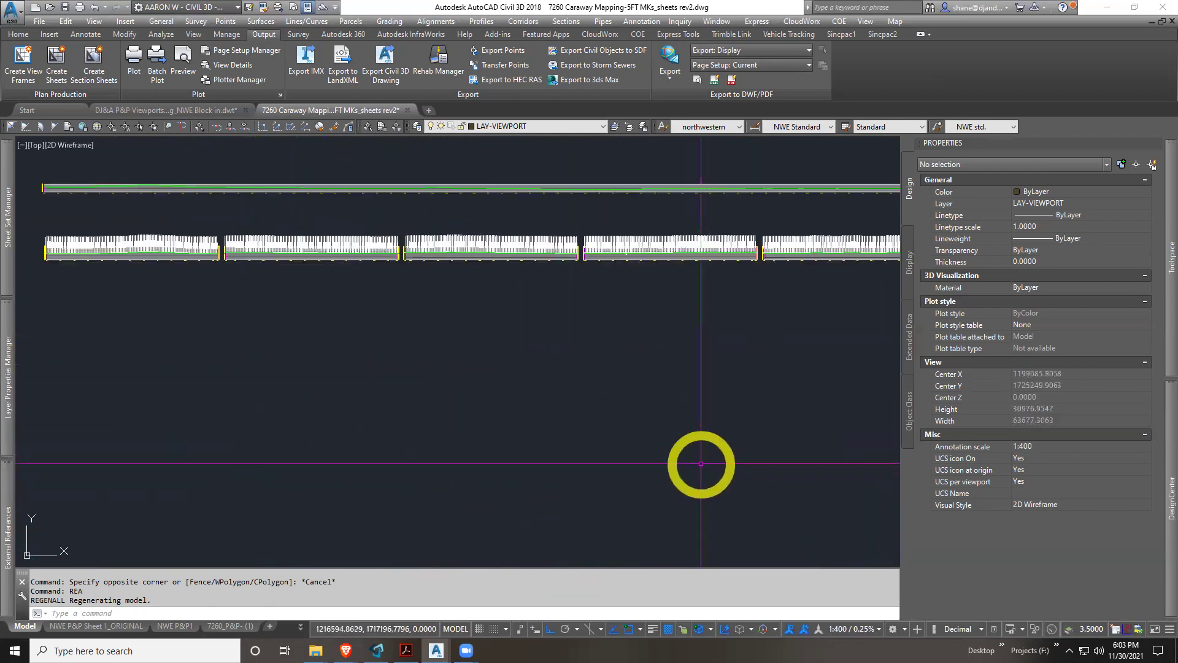
{"action": "scroll", "coordinate": [458, 231], "scroll_direction": "up", "scroll_amount": 2}
Delete the grade-break label groups on the first profile views
{"action": "left_click", "coordinate": [472, 229]}
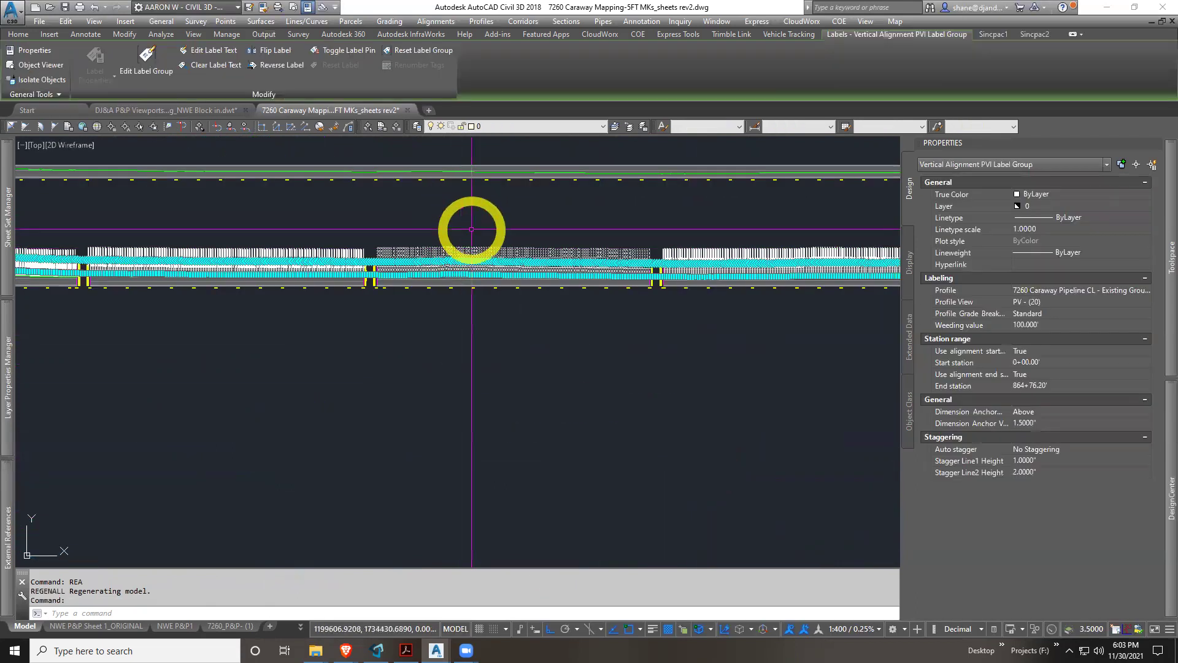
{"action": "key", "text": "Delete"}
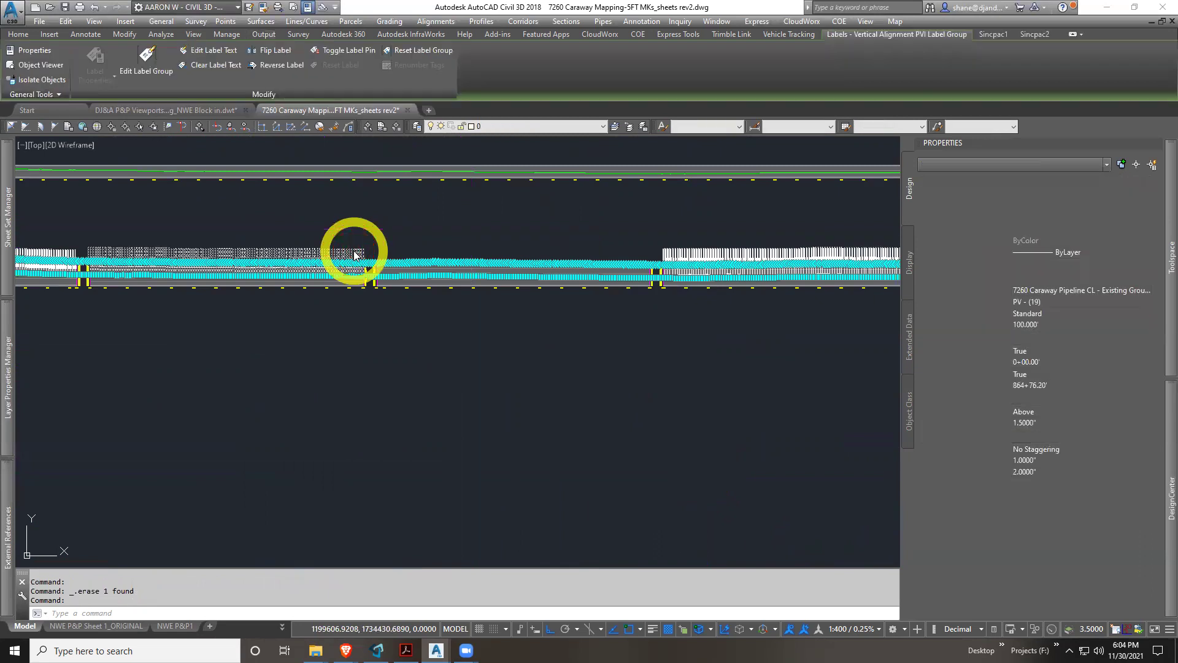
{"action": "key", "text": "Delete"}
{"action": "middle_click_drag", "start_coordinate": [355, 254], "coordinate": [363, 263]}
{"action": "left_click", "coordinate": [363, 252]}
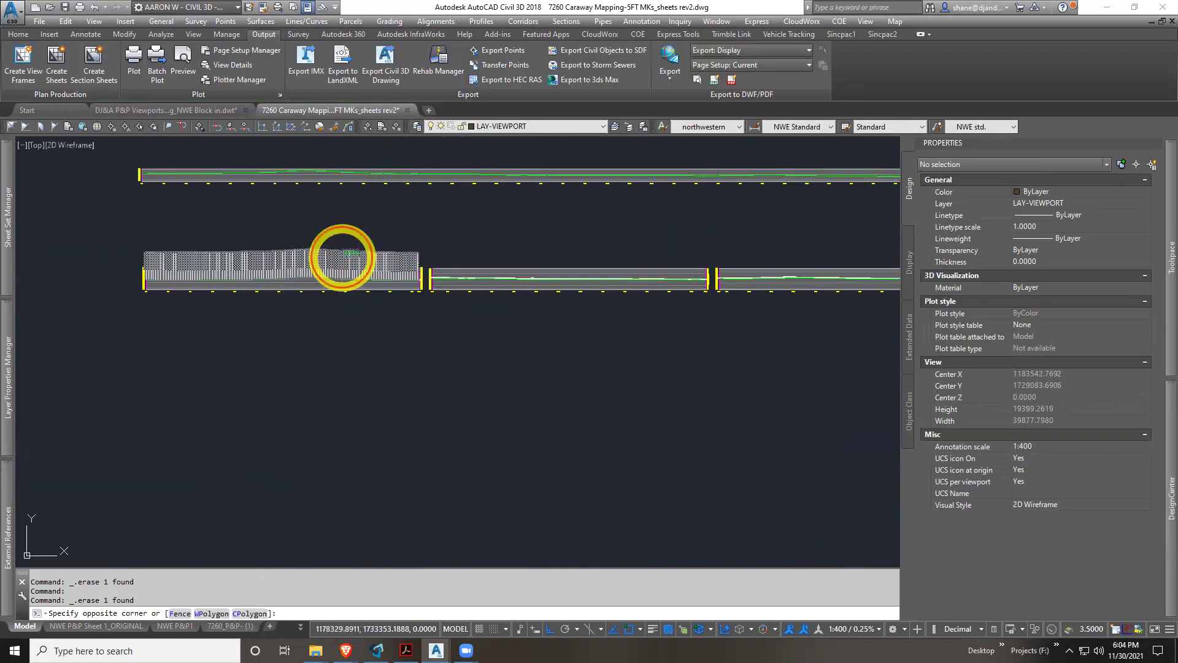
{"action": "left_click", "coordinate": [343, 256]}
{"action": "key", "text": "Delete"}
Delete the vertical labels above the remaining profiles, then zoom out to the whole alignment and profile rows
{"action": "middle_click_drag", "start_coordinate": [626, 242], "coordinate": [105, 289]}
{"action": "scroll", "coordinate": [660, 331], "scroll_direction": "up", "scroll_amount": 4}
{"action": "left_click", "coordinate": [468, 276]}
{"action": "key", "text": "Delete"}
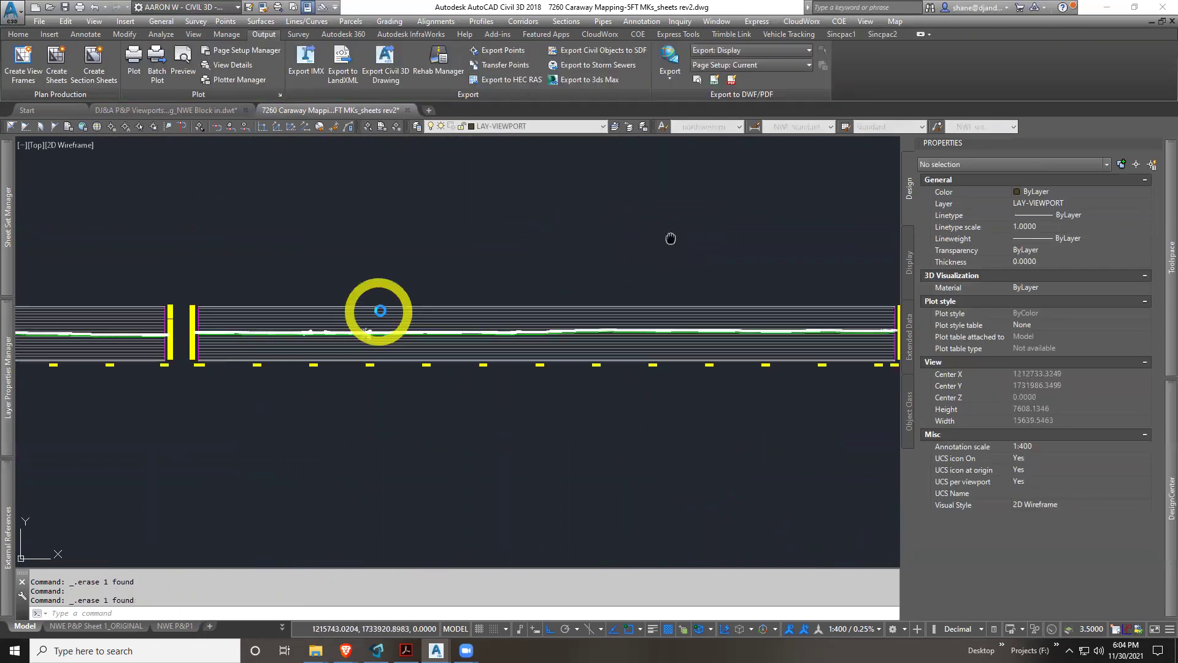
{"action": "middle_click_drag", "start_coordinate": [670, 238], "coordinate": [585, 421]}
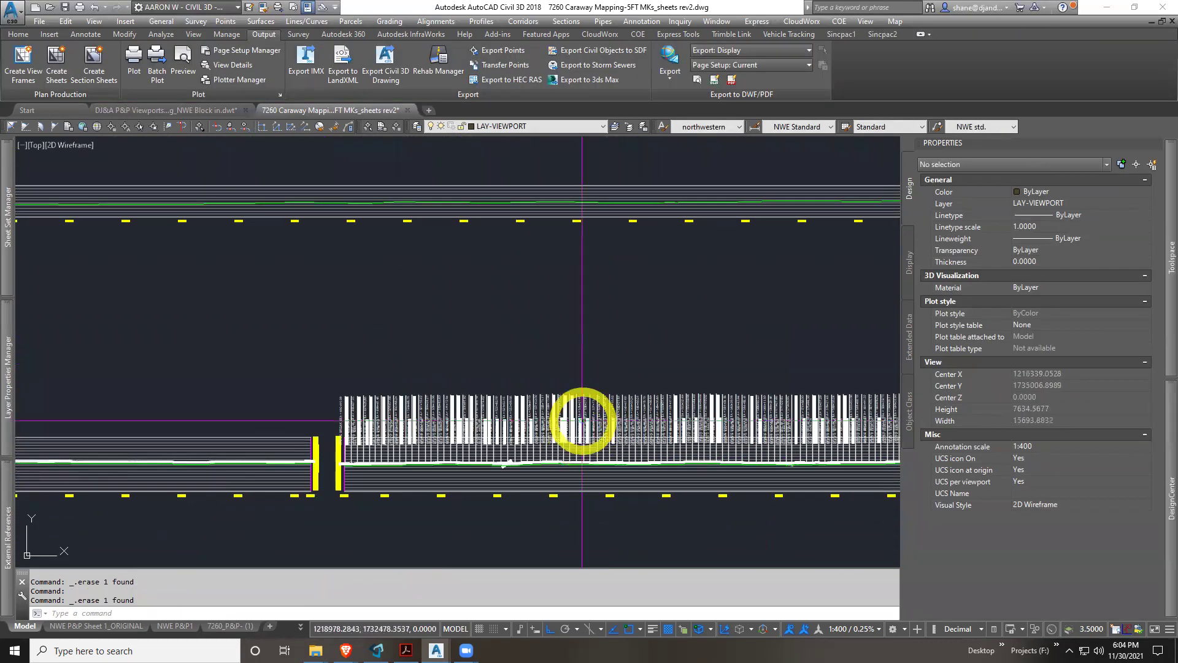
{"action": "left_click", "coordinate": [585, 420]}
{"action": "key", "text": "Delete"}
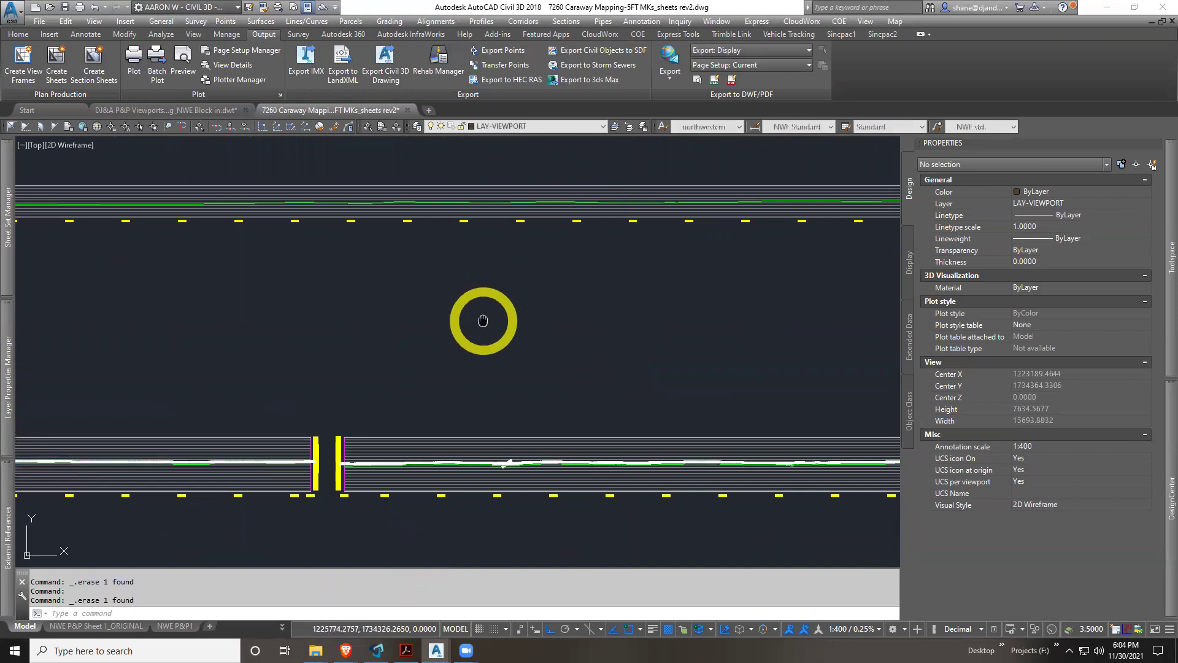
{"action": "scroll", "coordinate": [585, 341], "scroll_direction": "down", "scroll_amount": 3}
{"action": "scroll", "coordinate": [636, 364], "scroll_direction": "down", "scroll_amount": 3}
{"action": "scroll", "coordinate": [724, 362], "scroll_direction": "down", "scroll_amount": 3}
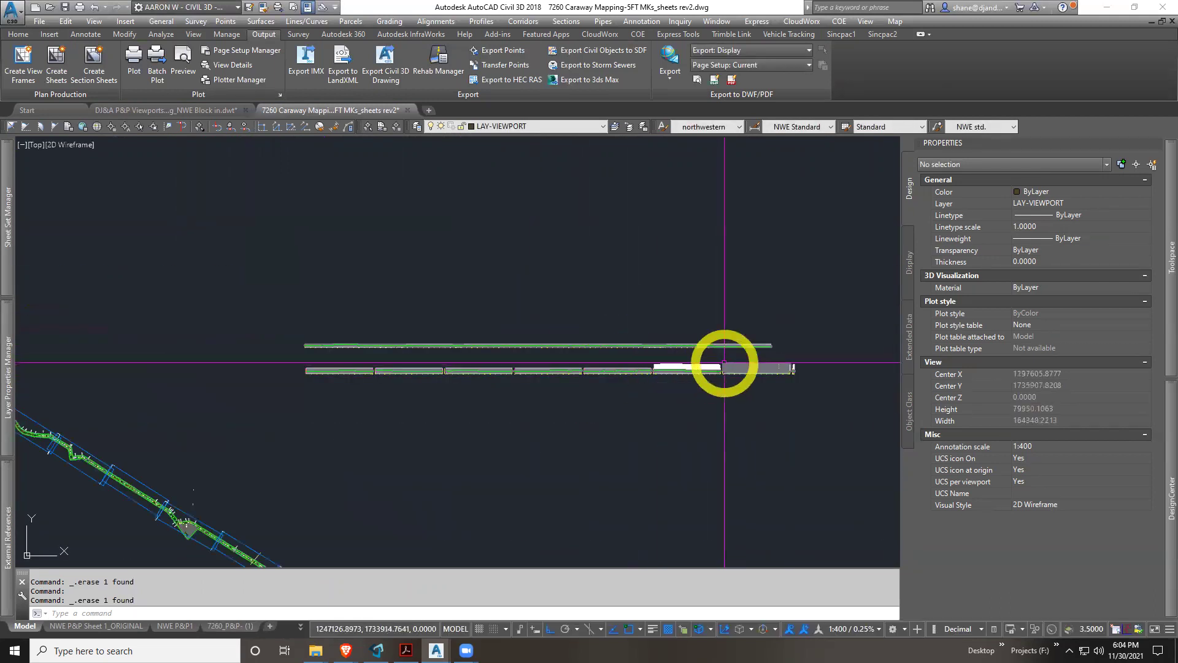
{"action": "middle_click_drag", "start_coordinate": [355, 460], "coordinate": [526, 381]}
{"action": "scroll", "coordinate": [481, 363], "scroll_direction": "down", "scroll_amount": 2}
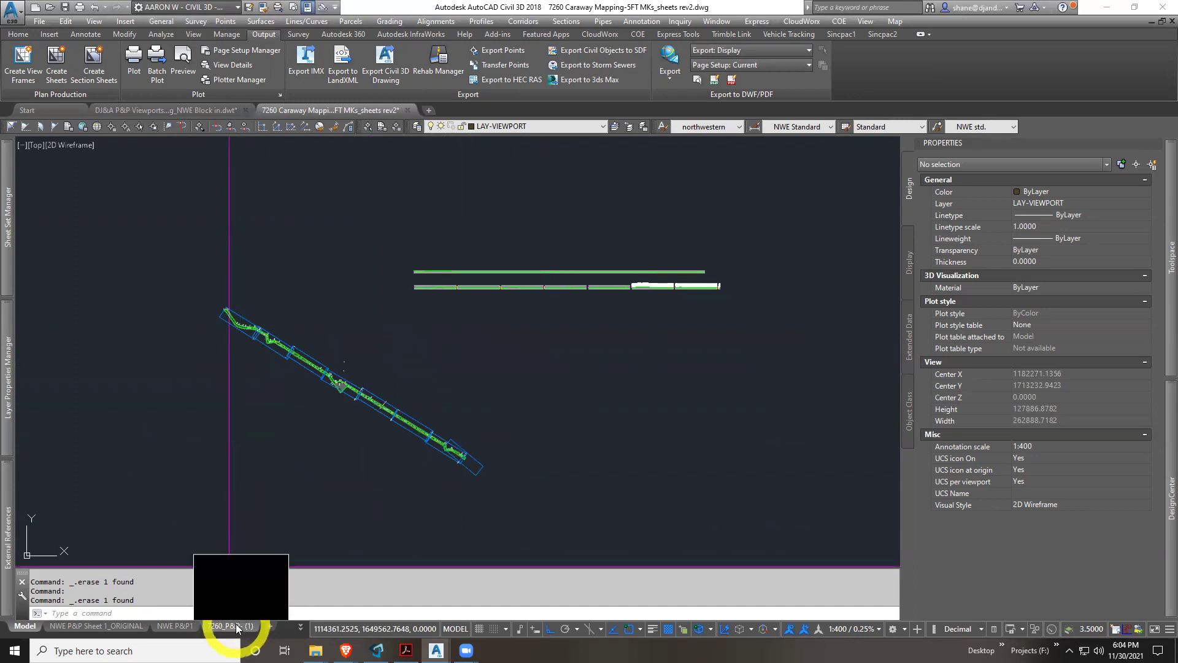
Switch to the 7260_P&P- (1) layout sheet, leaving the north arrow where it is
{"action": "left_click", "coordinate": [300, 626]}
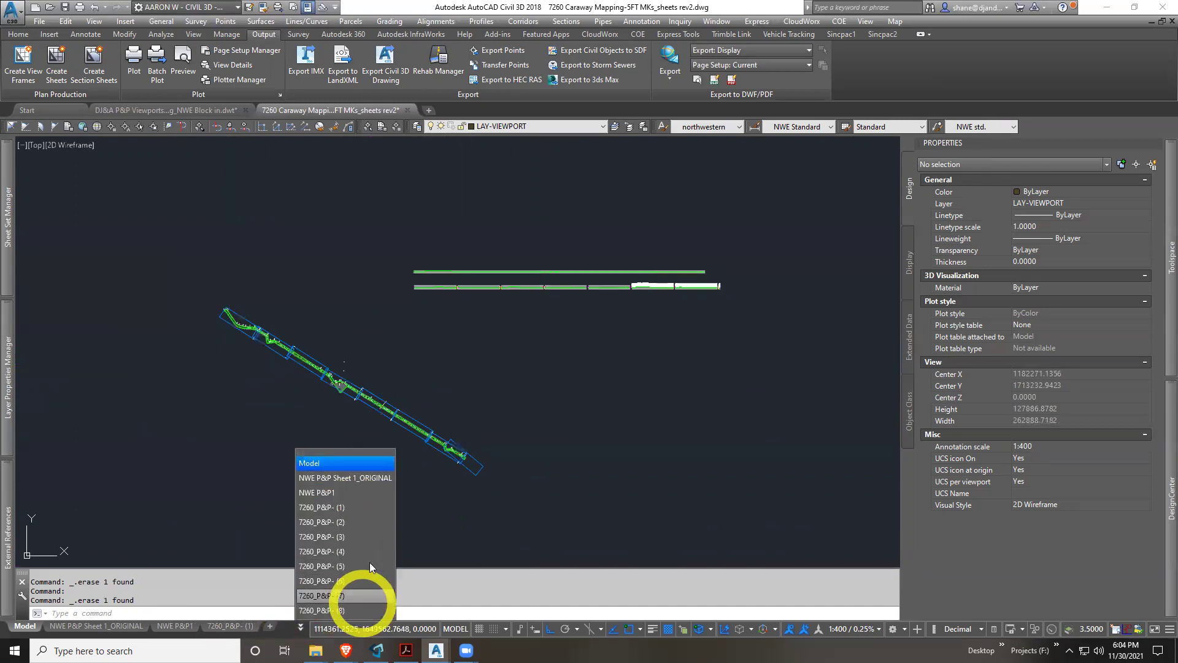
{"action": "left_click", "coordinate": [346, 507]}
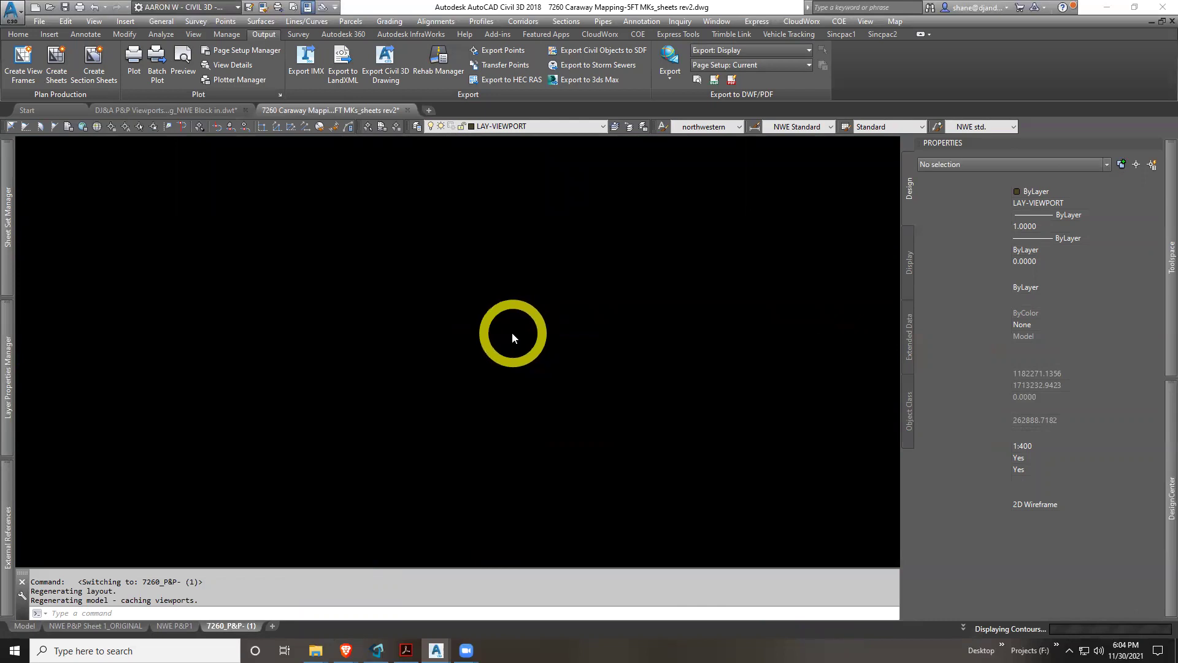
{"action": "key", "text": "Escape"}
{"action": "key", "text": "Escape"}
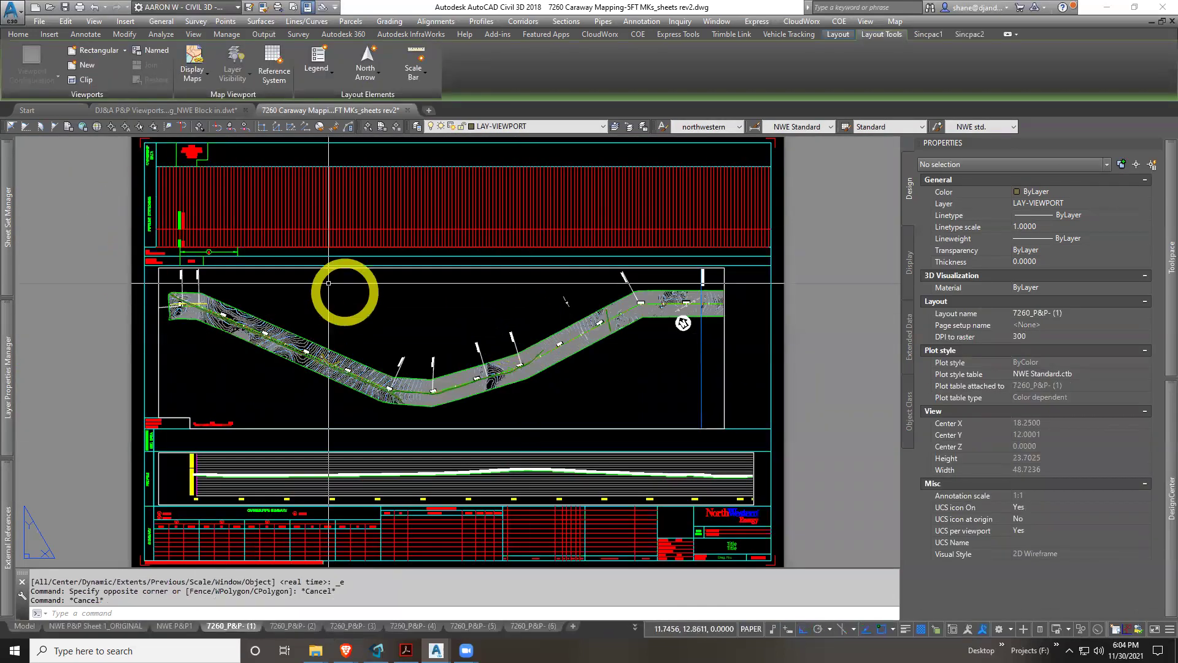
{"action": "scroll", "coordinate": [719, 379], "scroll_direction": "up", "scroll_amount": 4}
{"action": "left_click", "coordinate": [719, 379]}
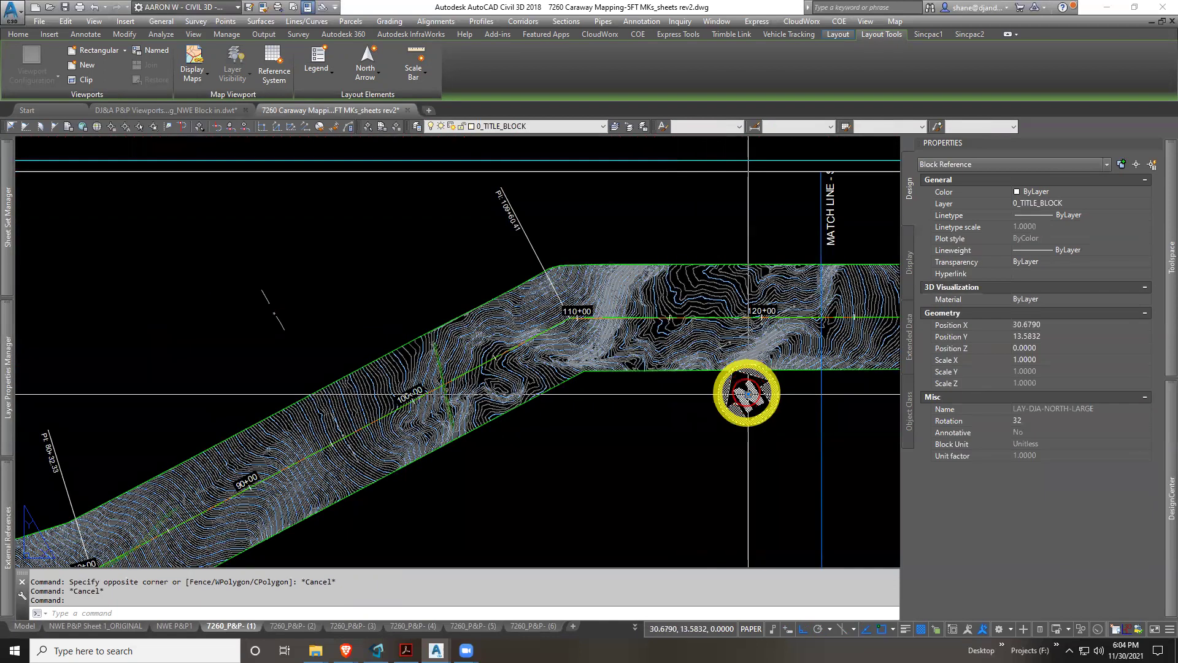
{"action": "left_click", "coordinate": [767, 393]}
{"action": "key", "text": "Escape"}
Stretch the profile viewport's right edge outward to reveal the elevation labels
{"action": "scroll", "coordinate": [728, 308], "scroll_direction": "down", "scroll_amount": 3}
{"action": "scroll", "coordinate": [797, 258], "scroll_direction": "down", "scroll_amount": 3}
{"action": "mouse_move", "coordinate": [796, 257]}
{"action": "middle_mouse_down"}
{"action": "mouse_move", "coordinate": [538, 350]}
{"action": "mouse_move", "coordinate": [516, 329]}
{"action": "mouse_move", "coordinate": [504, 396]}
{"action": "middle_mouse_up"}
{"action": "scroll", "coordinate": [516, 328], "scroll_direction": "down", "scroll_amount": 4}
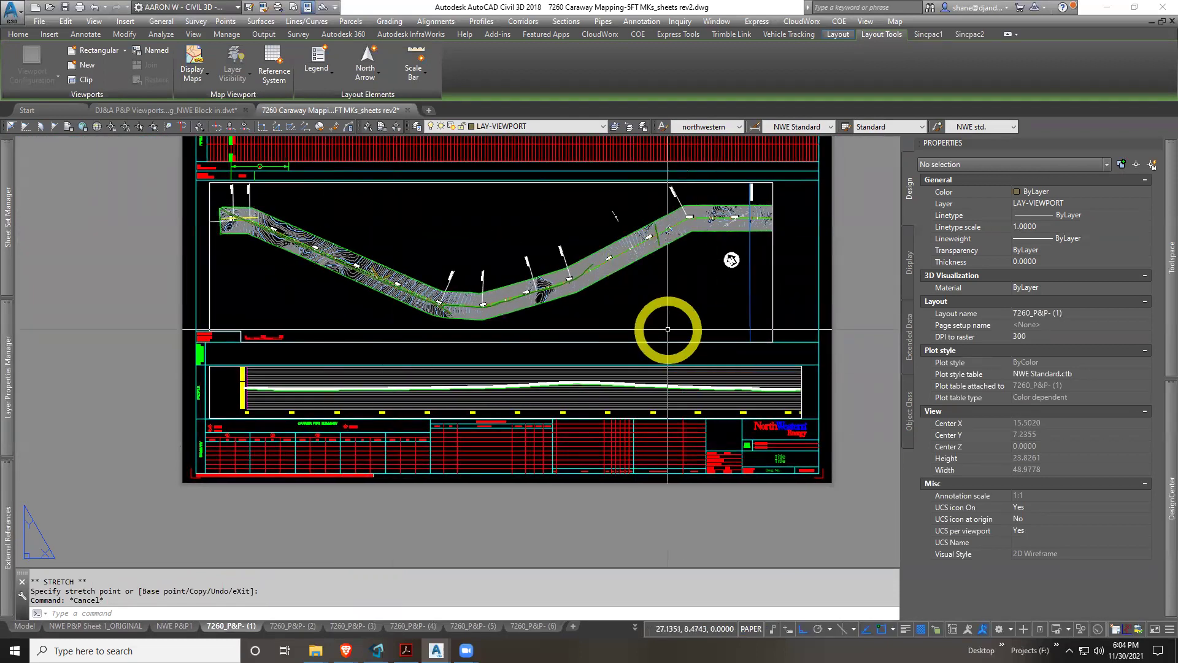
{"action": "scroll", "coordinate": [255, 376], "scroll_direction": "up", "scroll_amount": 4}
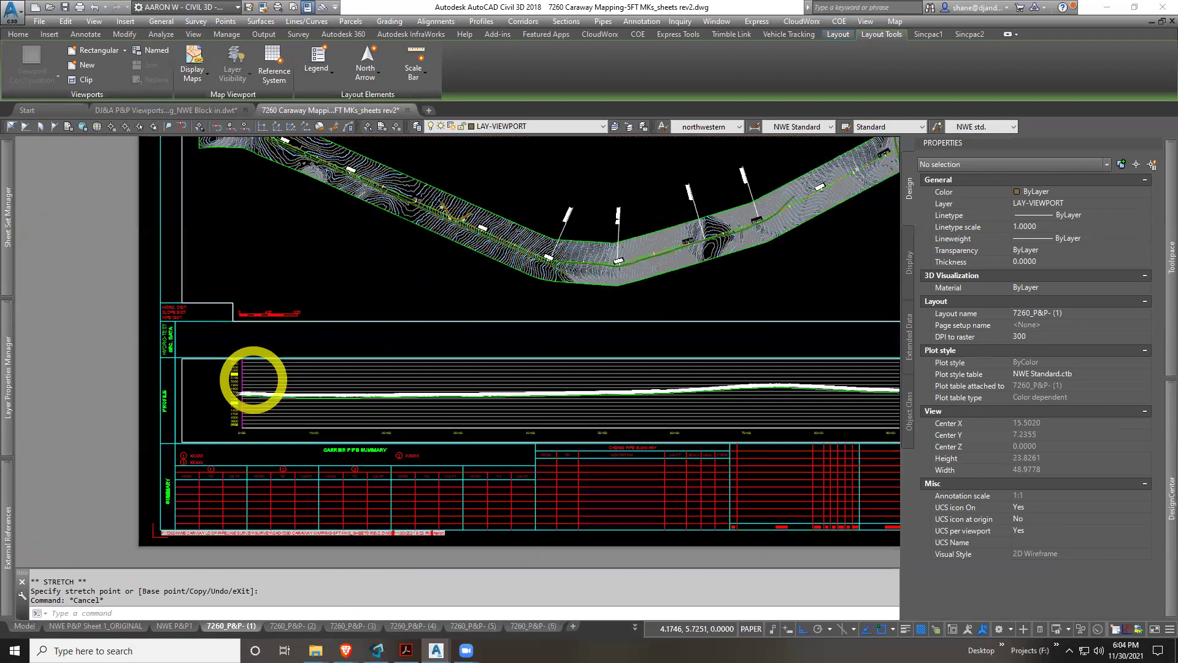
{"action": "scroll", "coordinate": [448, 450], "scroll_direction": "up", "scroll_amount": 4}
{"action": "scroll", "coordinate": [32, 307], "scroll_direction": "down", "scroll_amount": 2}
{"action": "scroll", "coordinate": [74, 383], "scroll_direction": "down", "scroll_amount": 2}
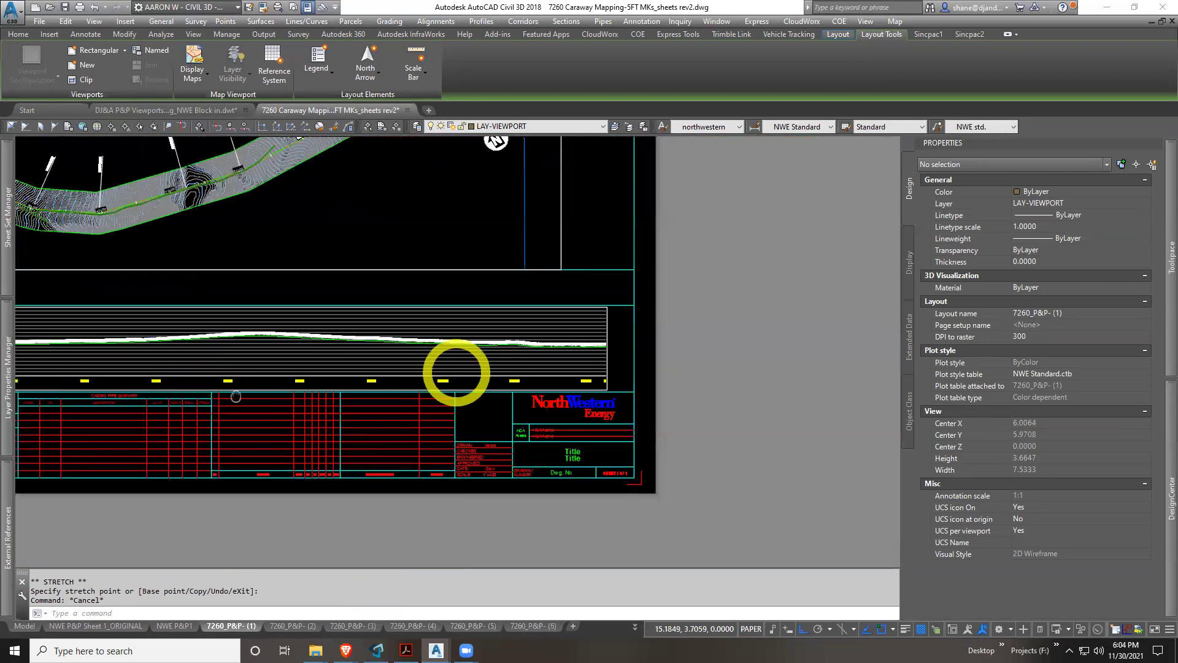
{"action": "left_click", "coordinate": [607, 348]}
{"action": "left_click", "coordinate": [606, 348]}
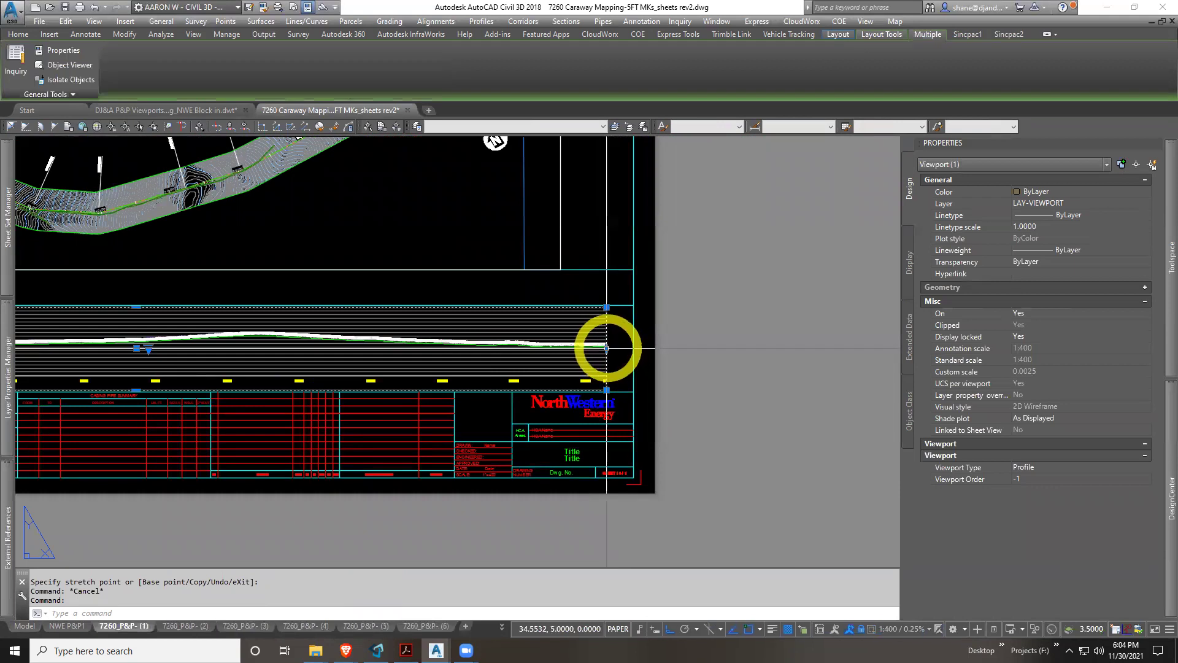
{"action": "left_click", "coordinate": [688, 355]}
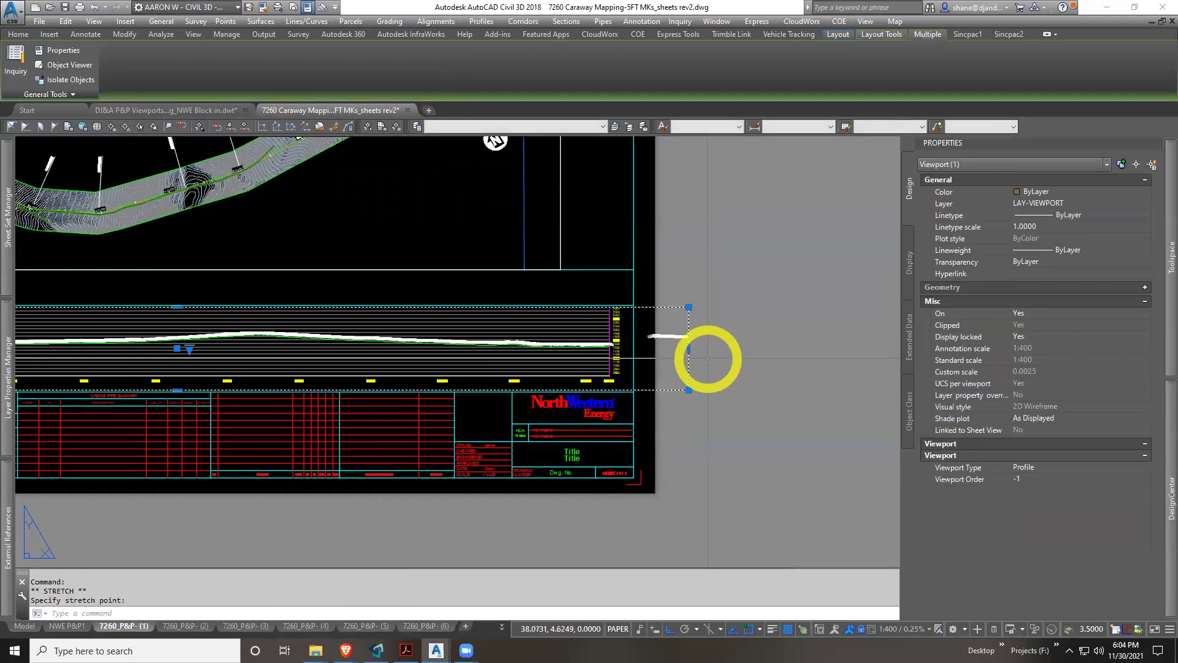
{"action": "scroll", "coordinate": [634, 342], "scroll_direction": "up", "scroll_amount": 2}
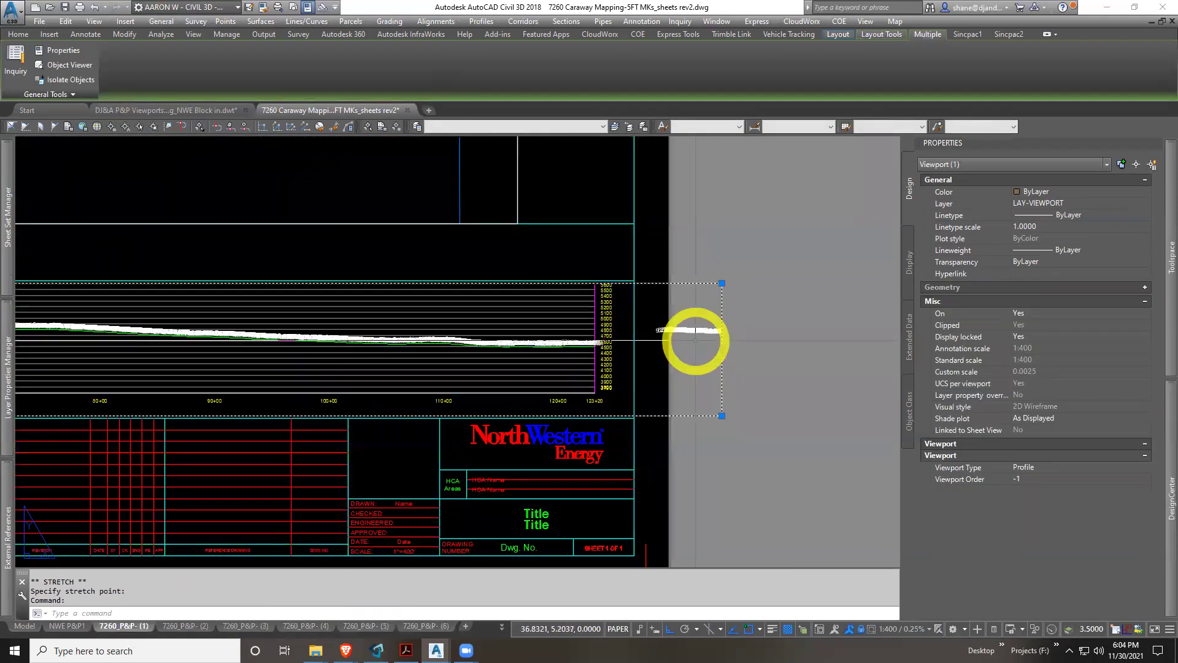
{"action": "left_click", "coordinate": [722, 350]}
{"action": "key", "text": "Escape"}
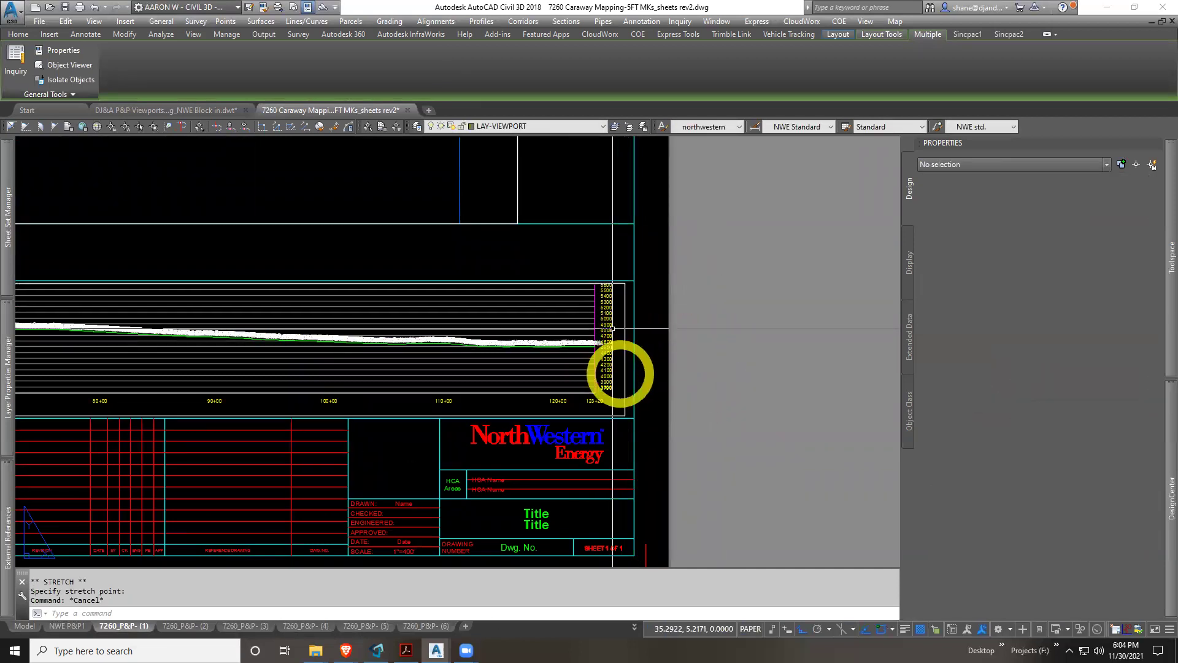
{"action": "scroll", "coordinate": [588, 379], "scroll_direction": "down", "scroll_amount": 2}
{"action": "scroll", "coordinate": [588, 379], "scroll_direction": "down", "scroll_amount": 4}
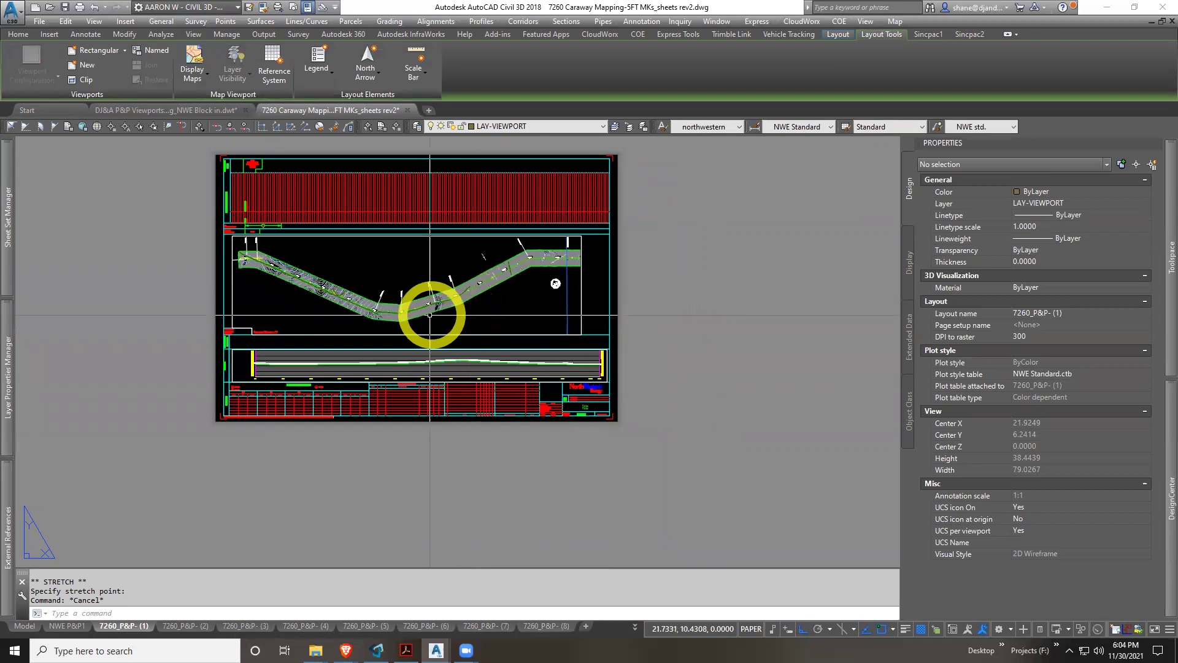
Move through the 7260_P&P- (2) and (3) sheets and bring up the Output plotting tools
{"action": "left_click", "coordinate": [189, 627]}
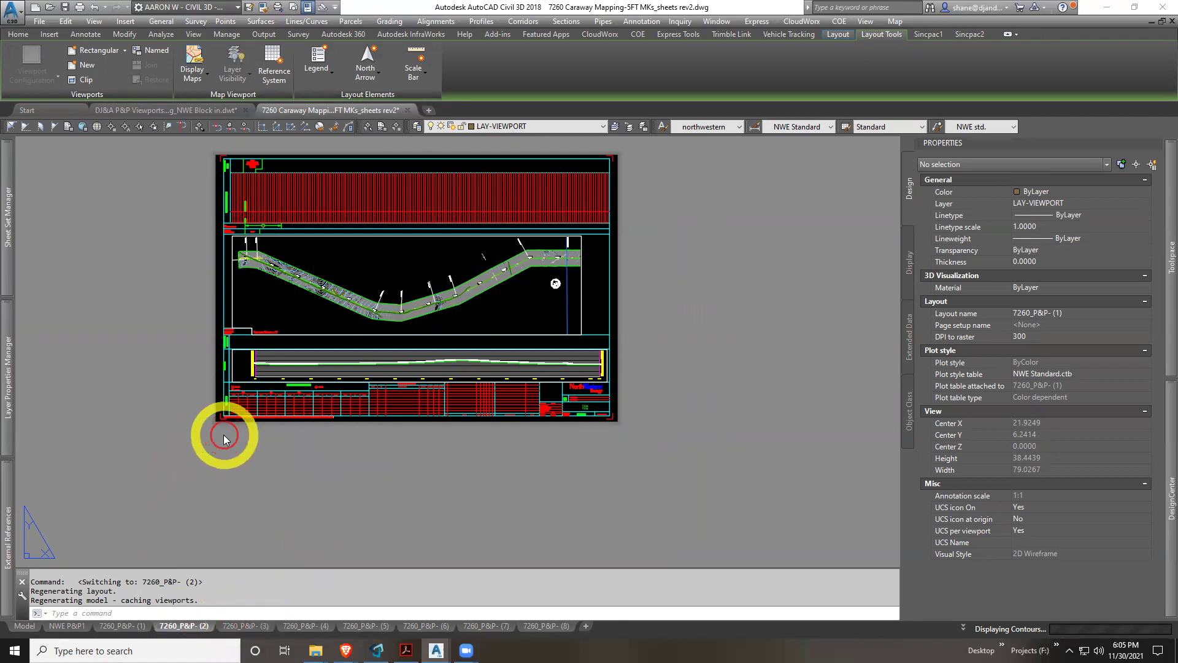
{"action": "left_click", "coordinate": [248, 625]}
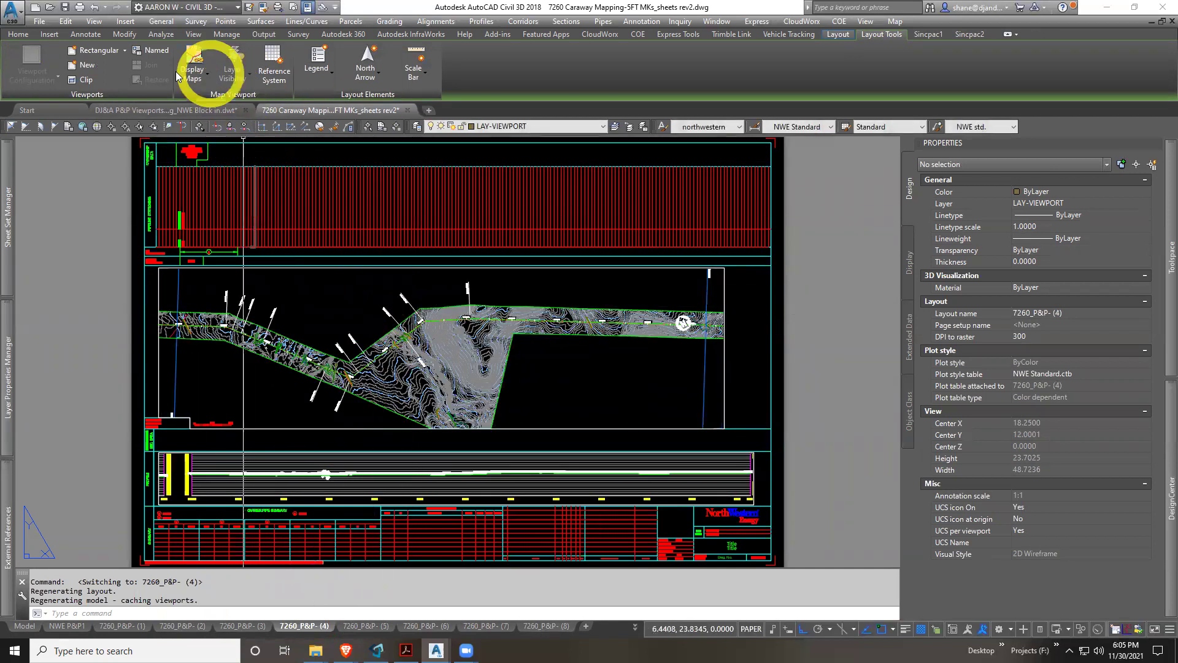
{"action": "left_click", "coordinate": [235, 35]}
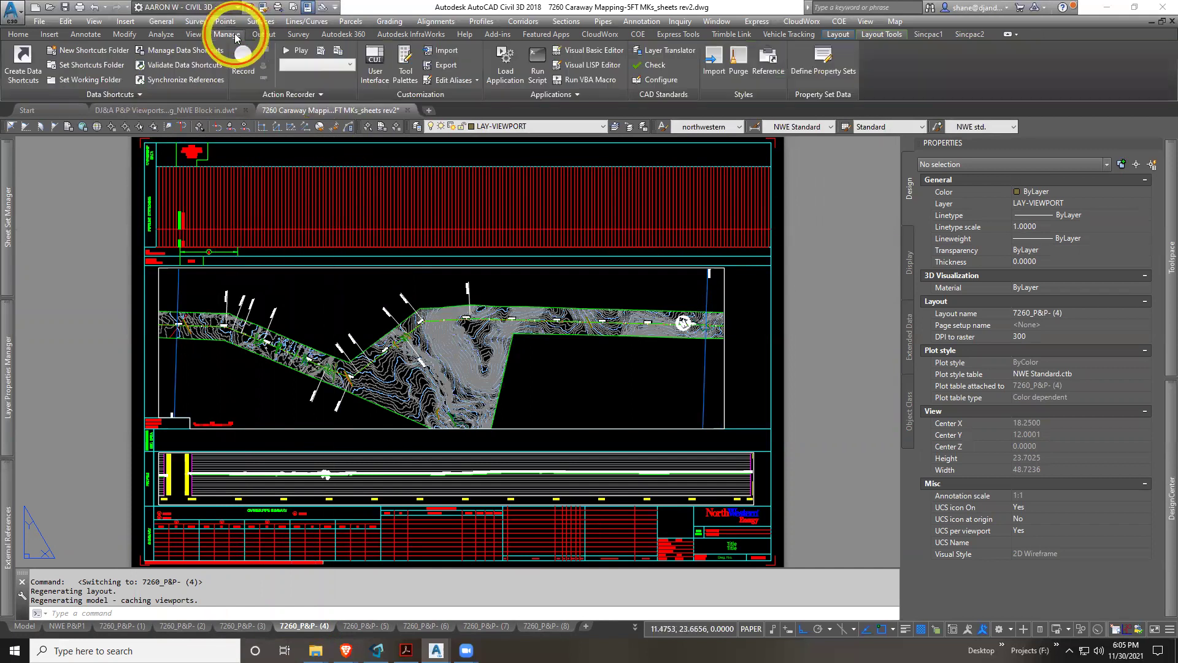
{"action": "left_click", "coordinate": [264, 34]}
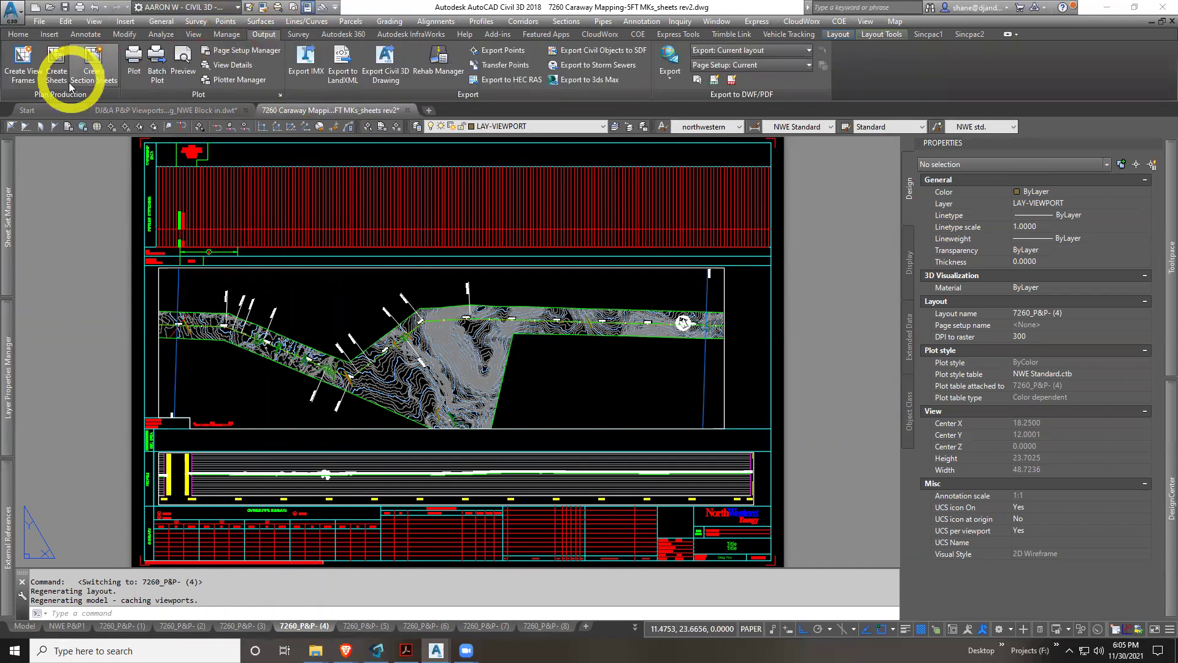